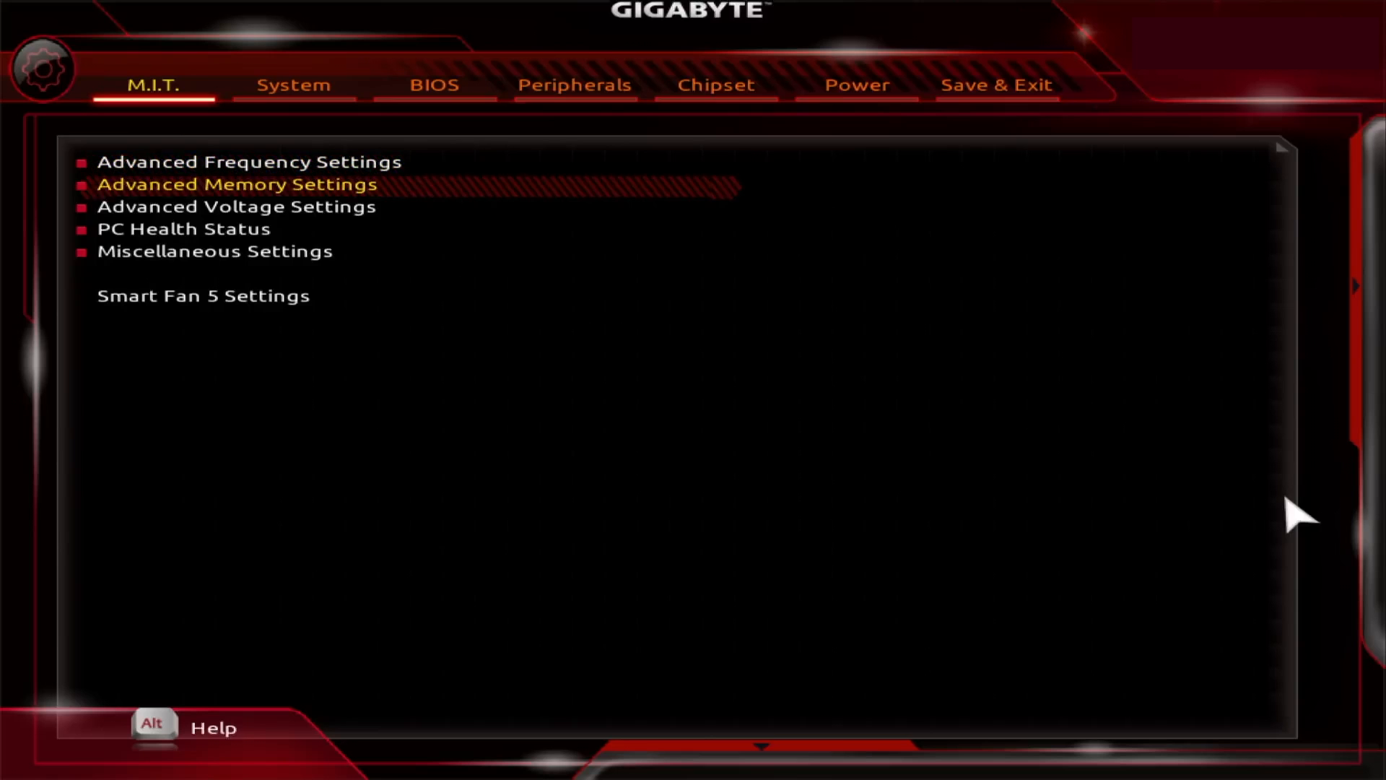
Set Extreme Memory Profile (X.M.P.) to Profile1 in the Advanced Memory Settings
key(Up)
key(Up)
key(Down)
key(Down)
key(Up)
key(Return)
key(Return)
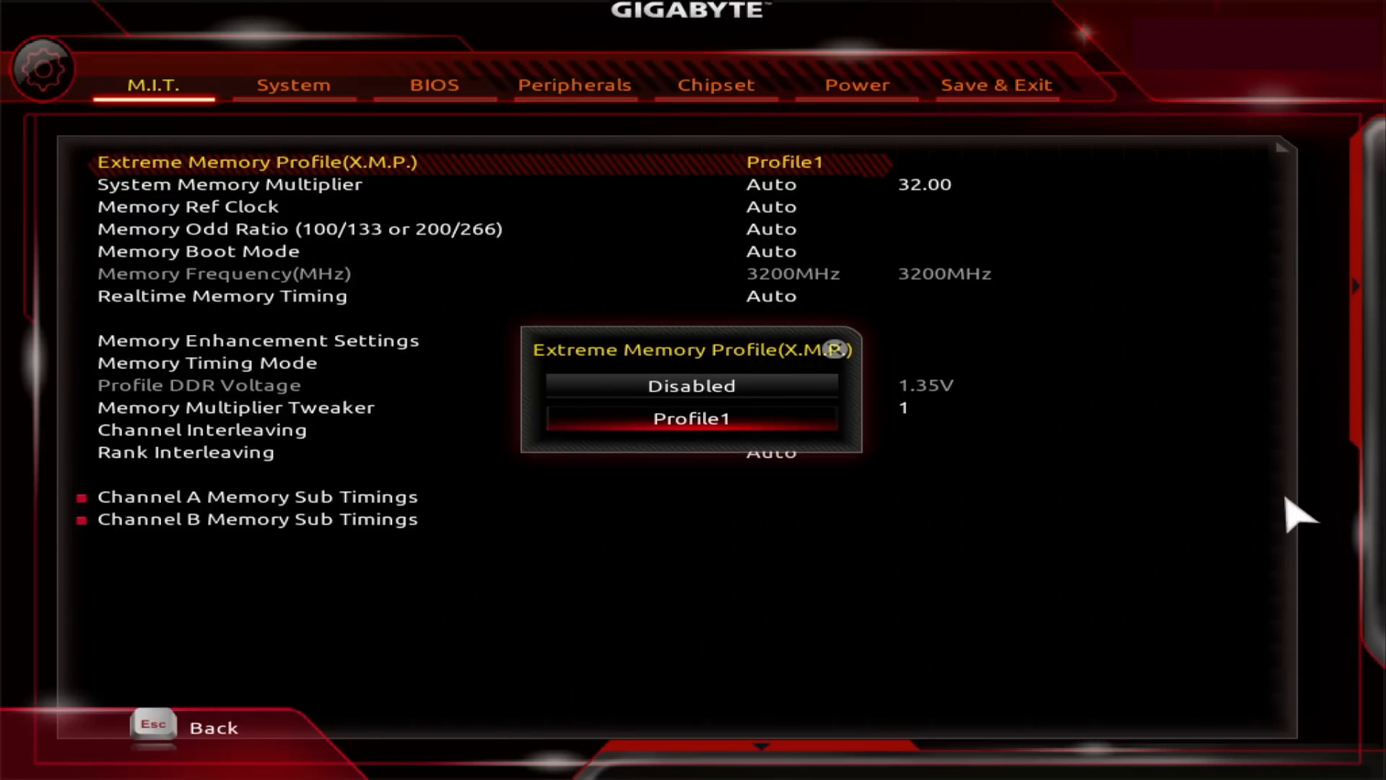
key(Return)
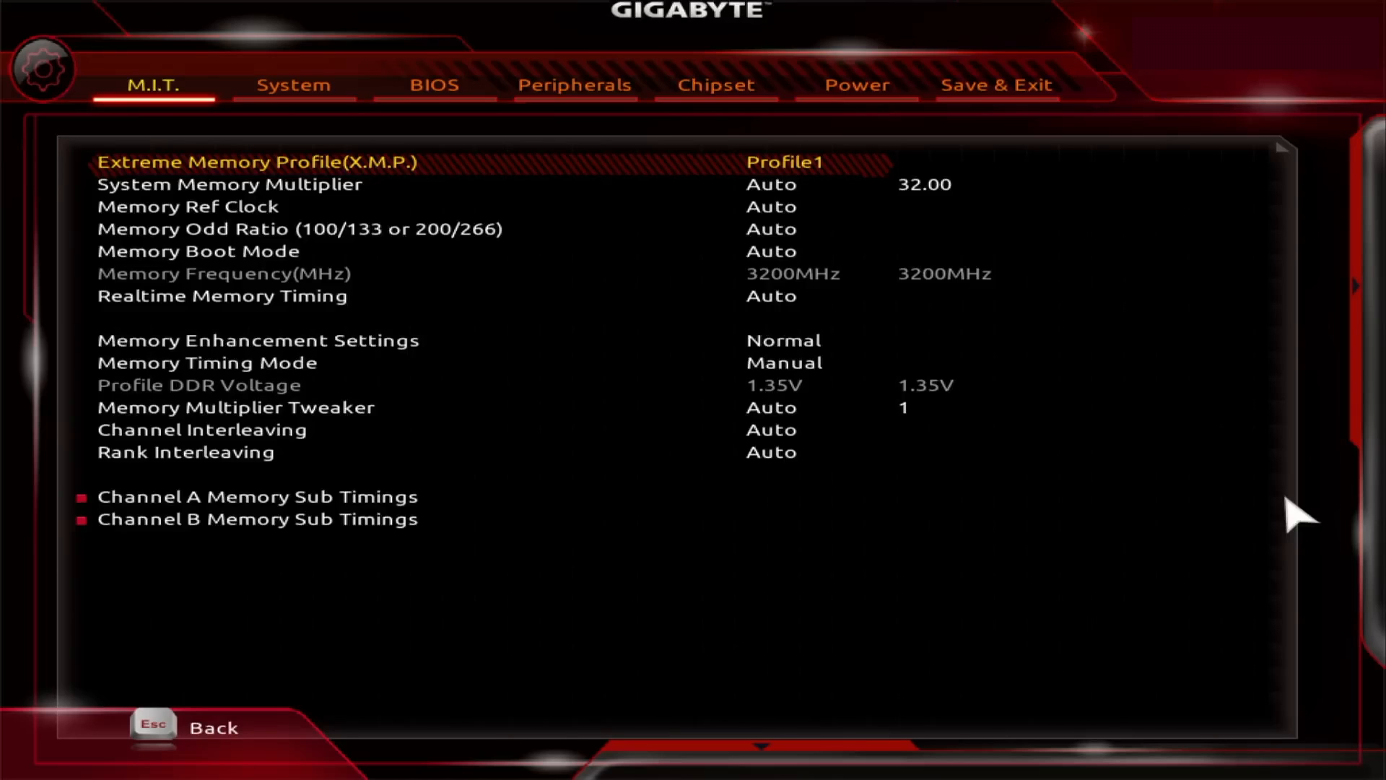
Review the remaining Advanced Memory Settings from the memory multiplier down to the Memory Multiplier Tweaker
key(Down)
key(Down)
key(Down)
key(Down)
key(Down)
key(Down)
key(Down)
key(Down)
key(Down)
key(Down)
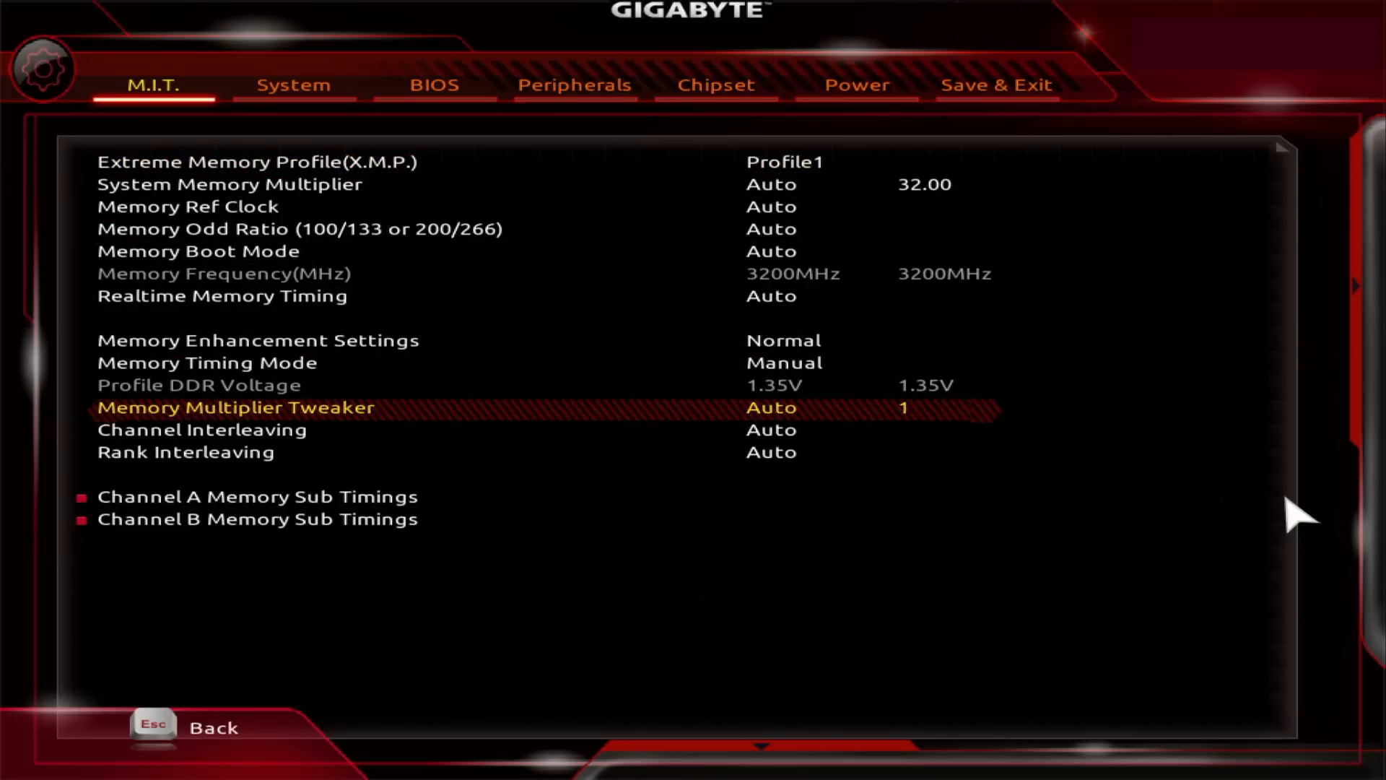
key(Escape)
Check the Max Link Speed and 3DMark01 Enhancement options in Miscellaneous Settings
key(Down)
key(Down)
key(Down)
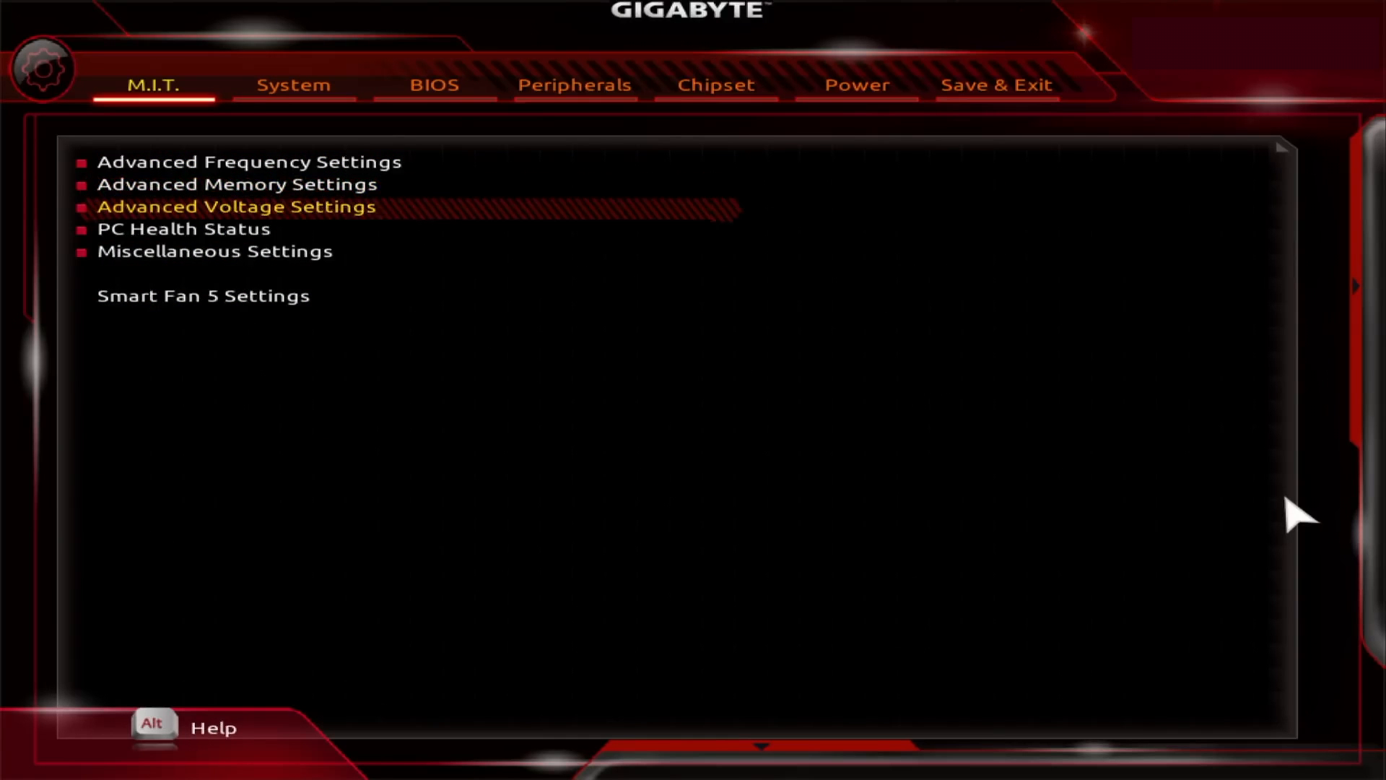
key(Return)
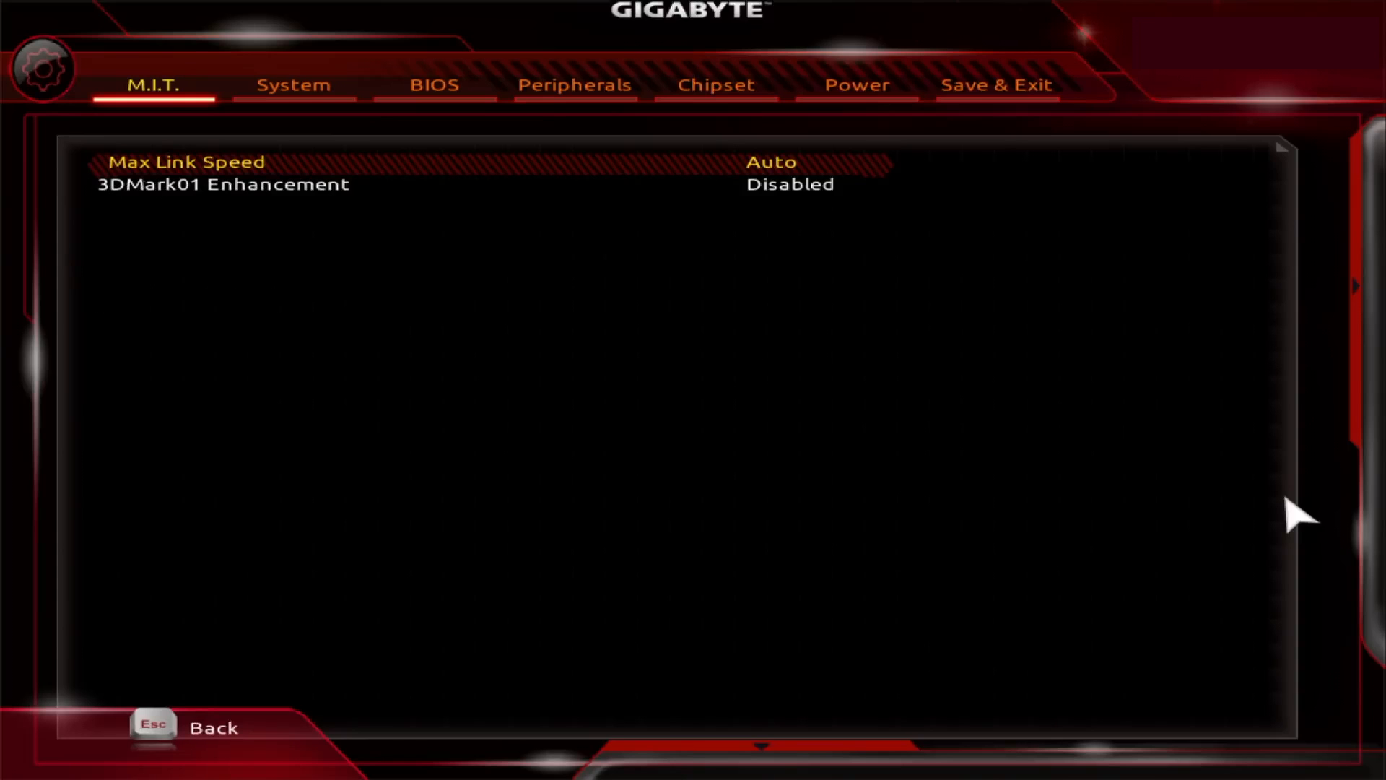
key(Escape)
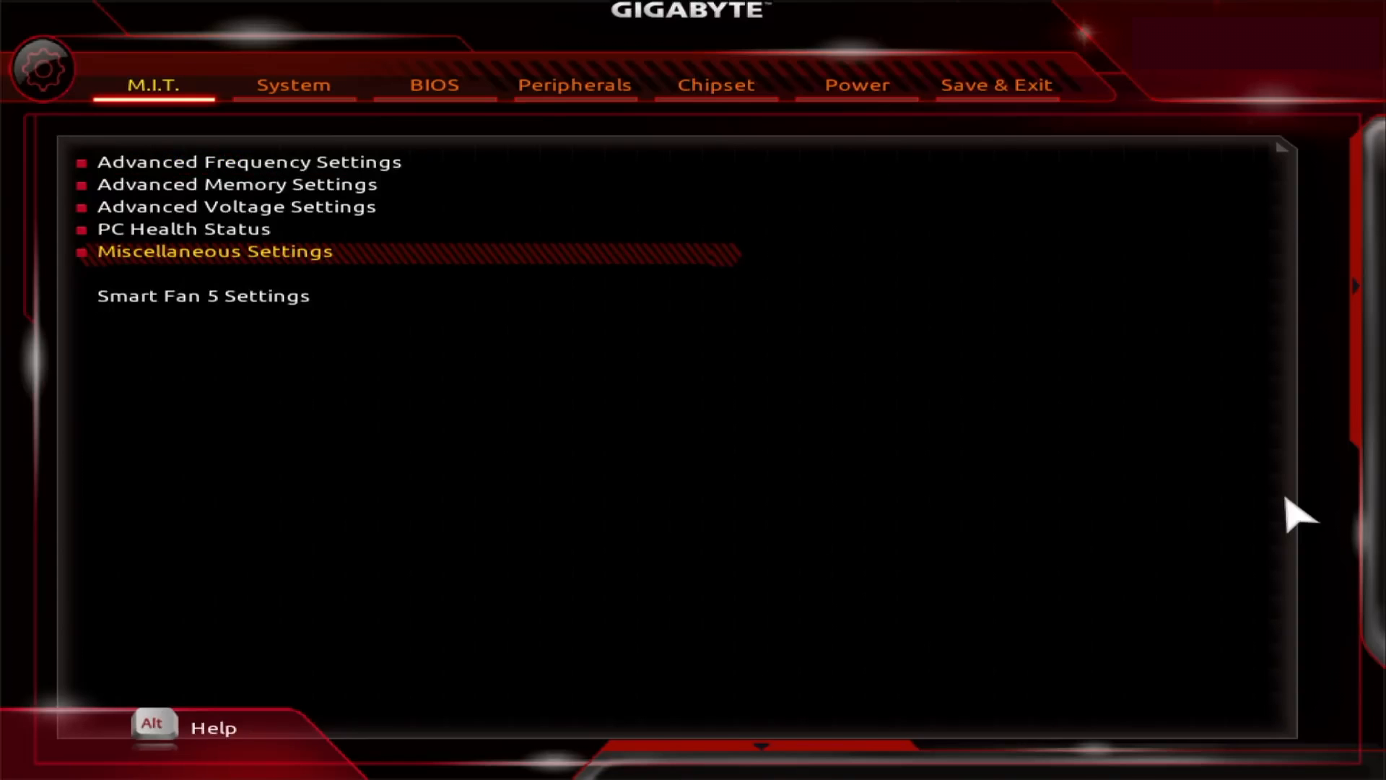
Review the BIOS boot settings, including boot priorities, Fast Boot, Windows 8/10 Features, CSM Support and Other PCI devices
key(Right)
key(Right)
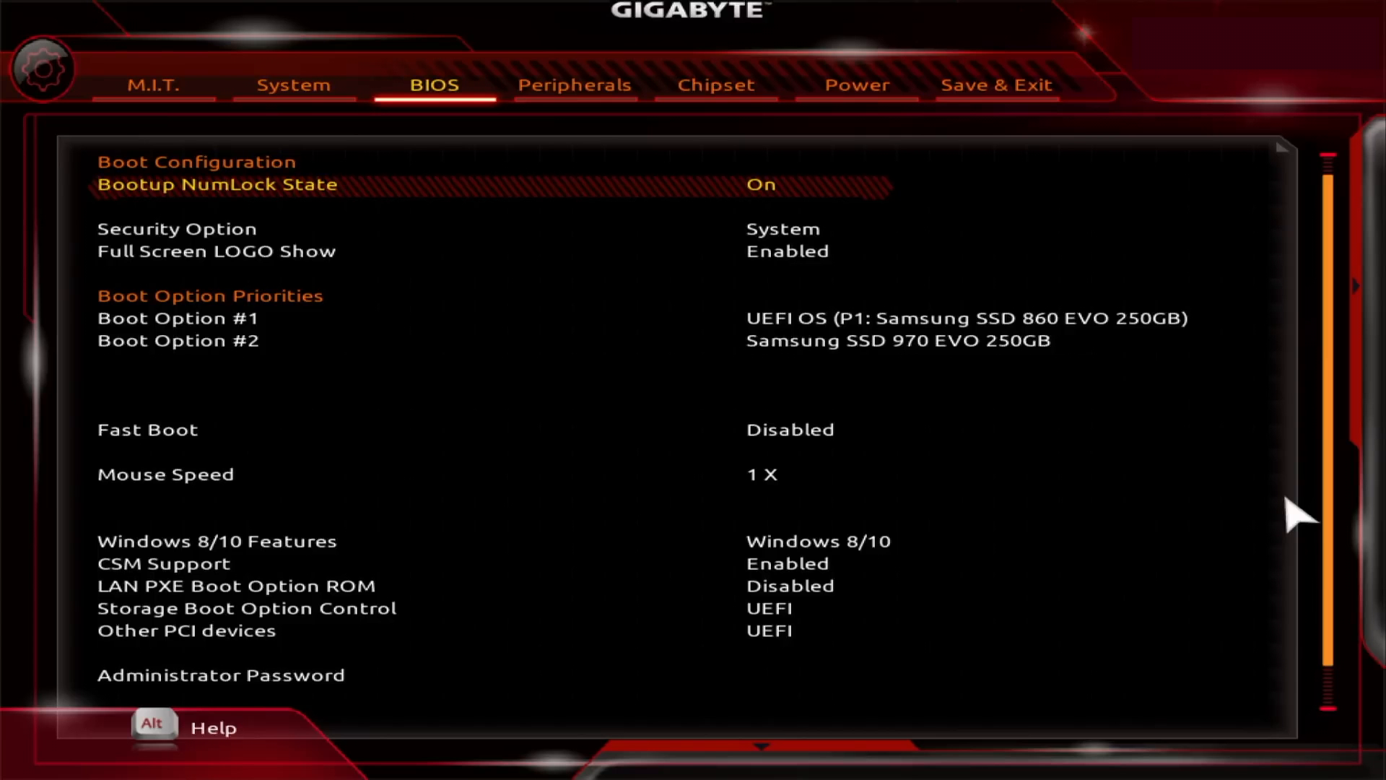
key(Down)
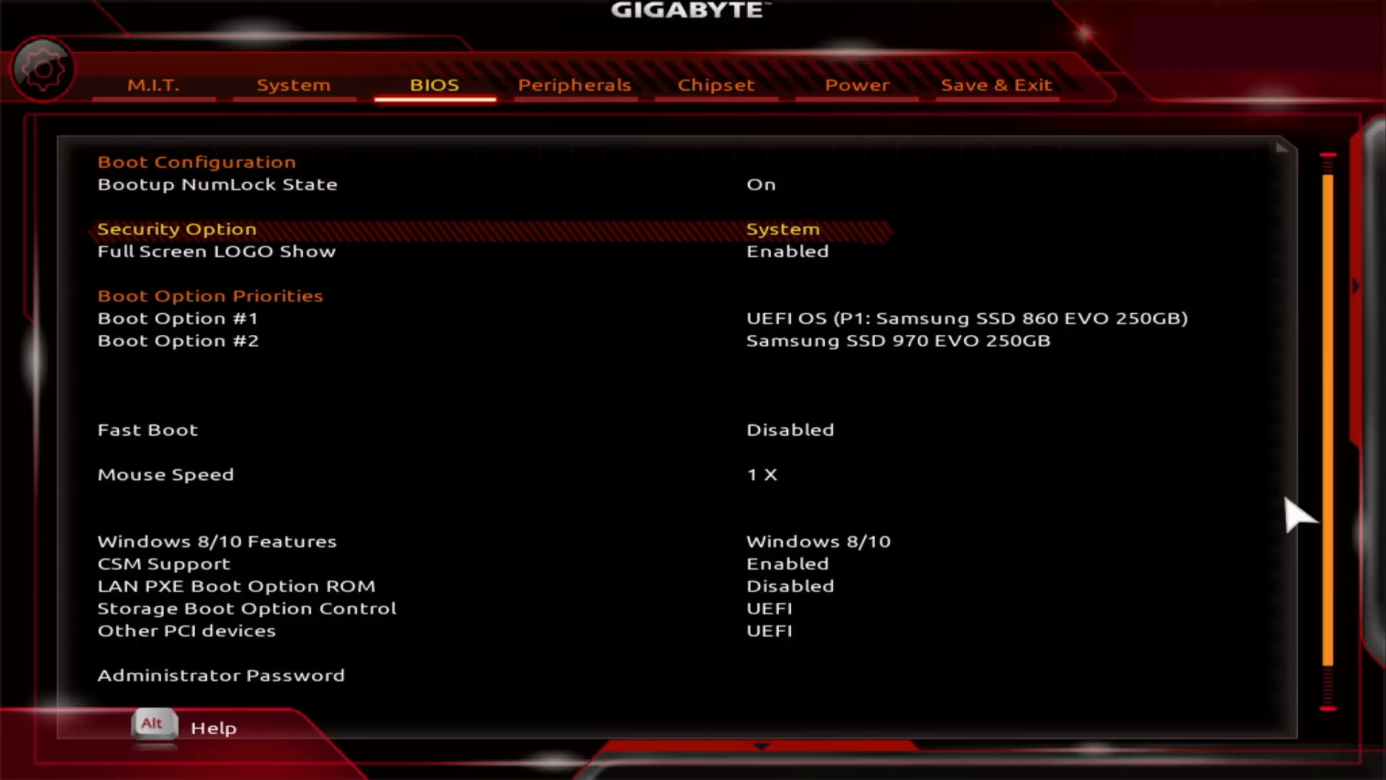
key(Down)
key(Down)
key(Down)
key(Down)
key(Down)
key(Down)
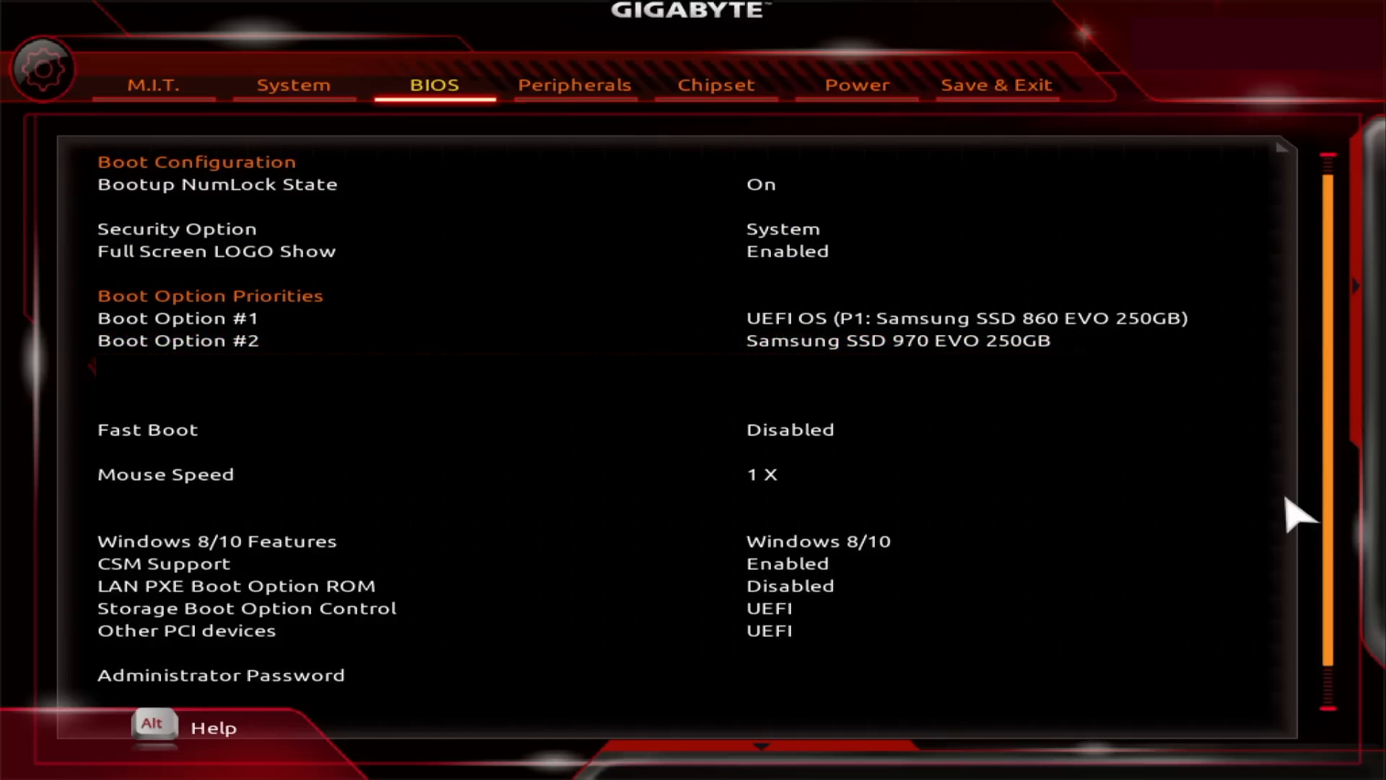
key(Down)
key(Down)
key(Down)
key(Down)
key(Down)
key(Down)
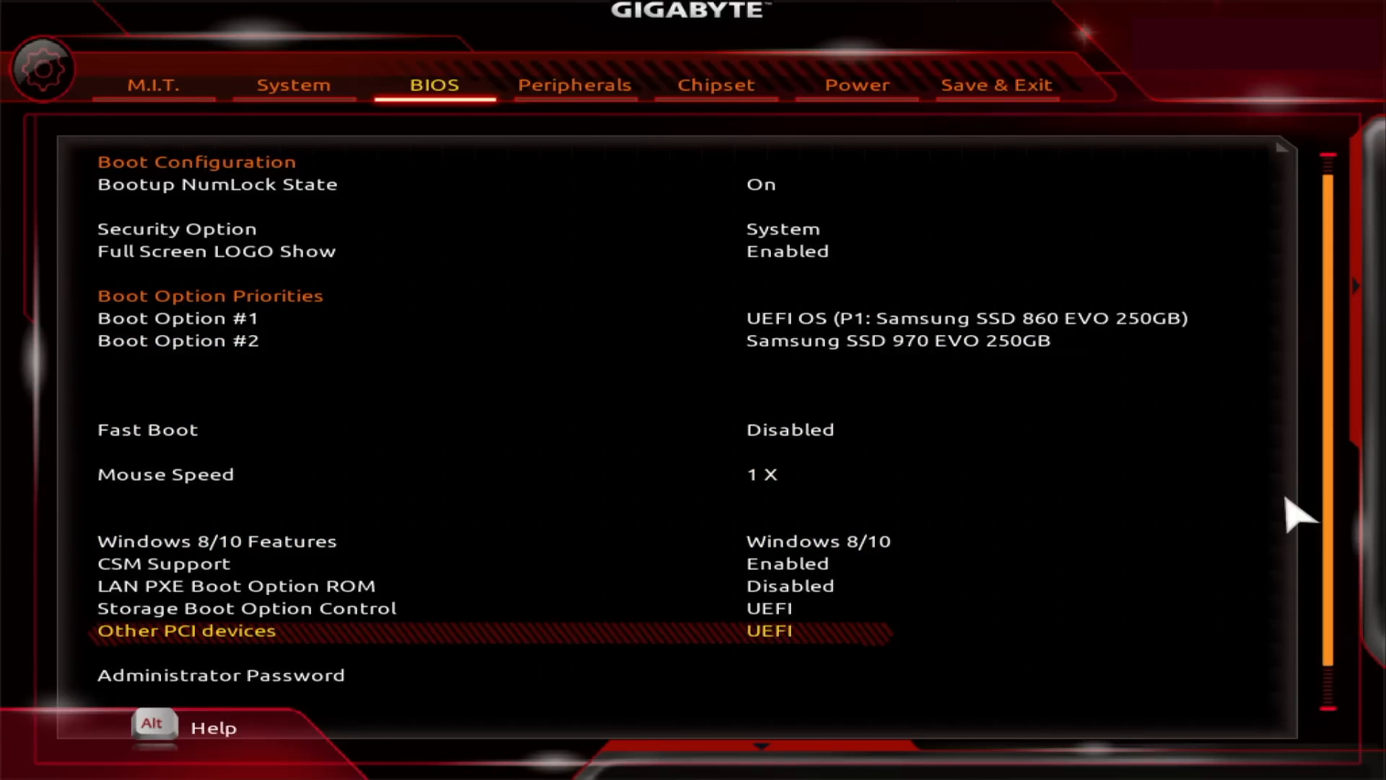
Check the available Initial Display Output choices in the Peripherals settings
key(Right)
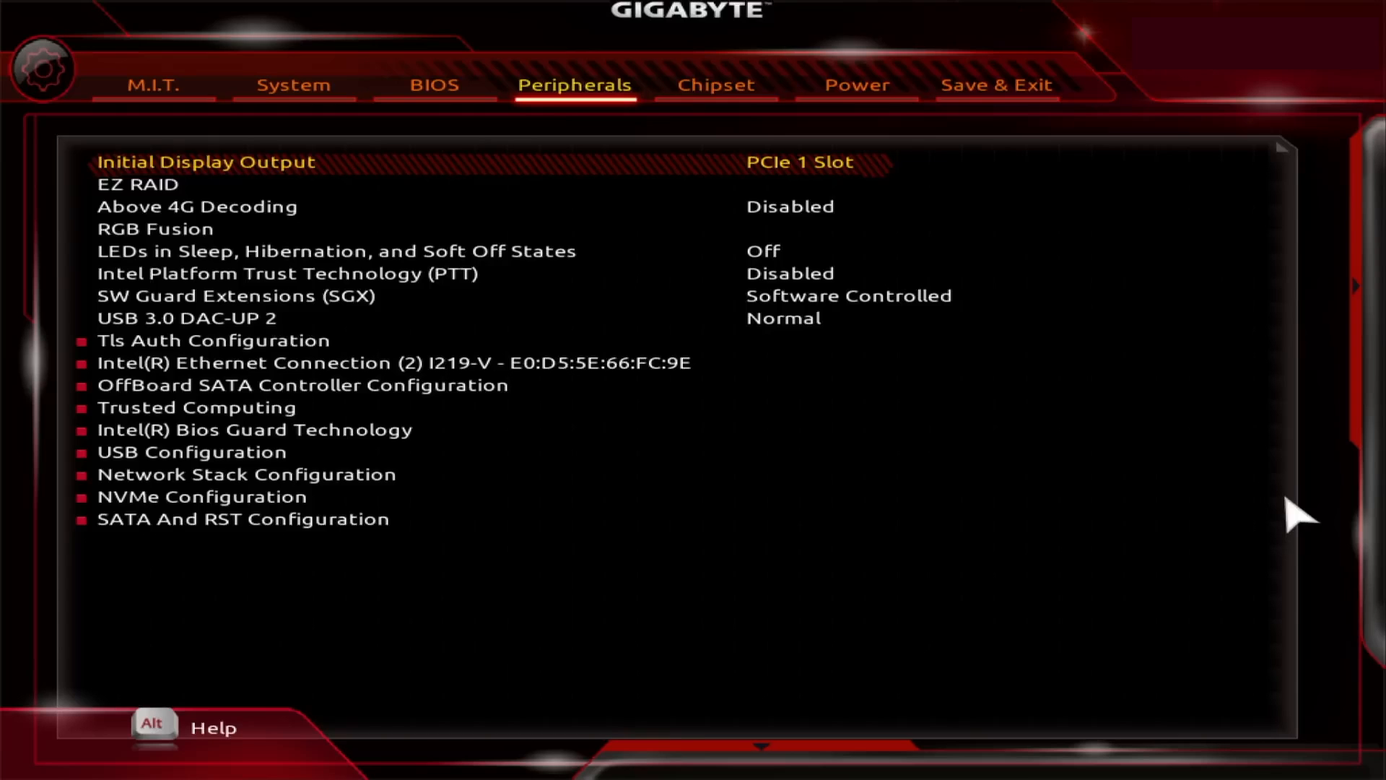
key(Return)
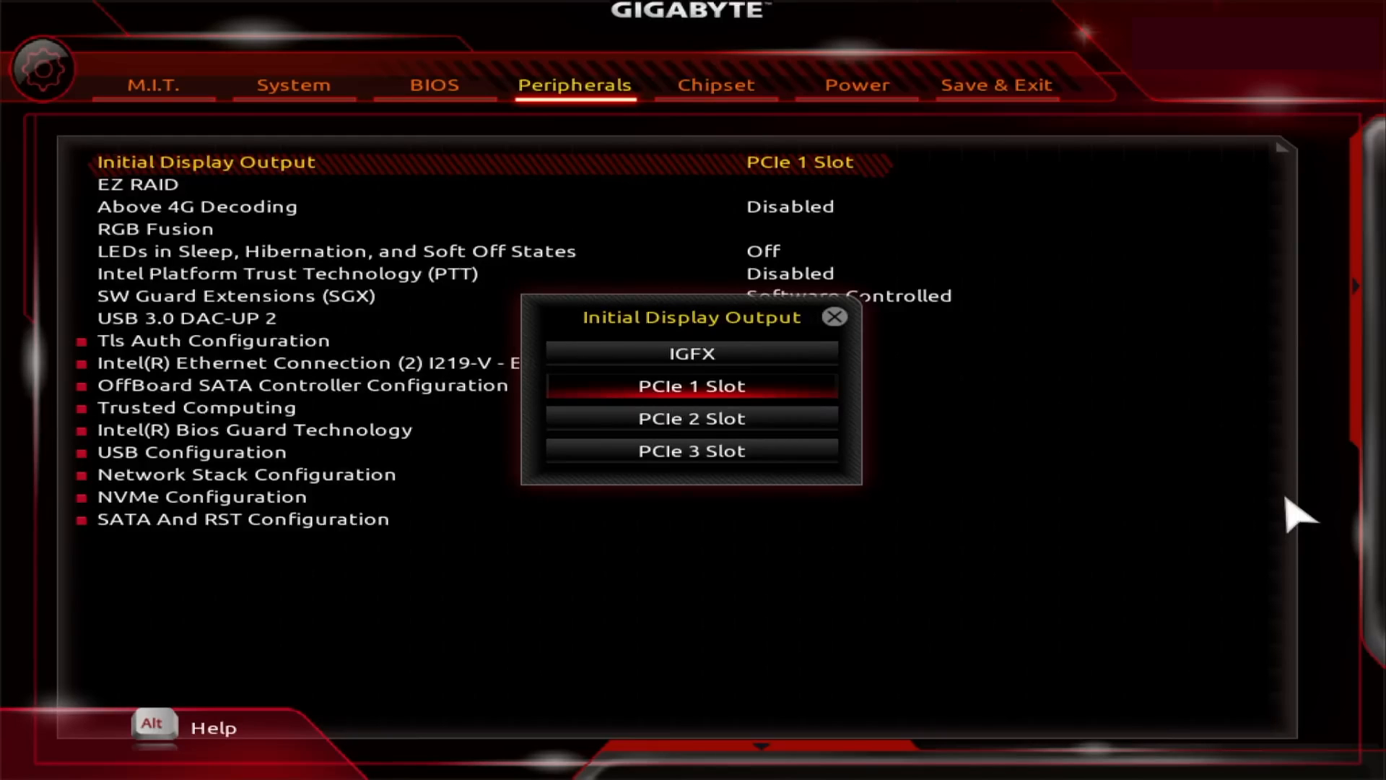
key(Escape)
Review the peripheral options from Above 4G Decoding onward and check Security Device Support under Trusted Computing
key(Down)
key(Down)
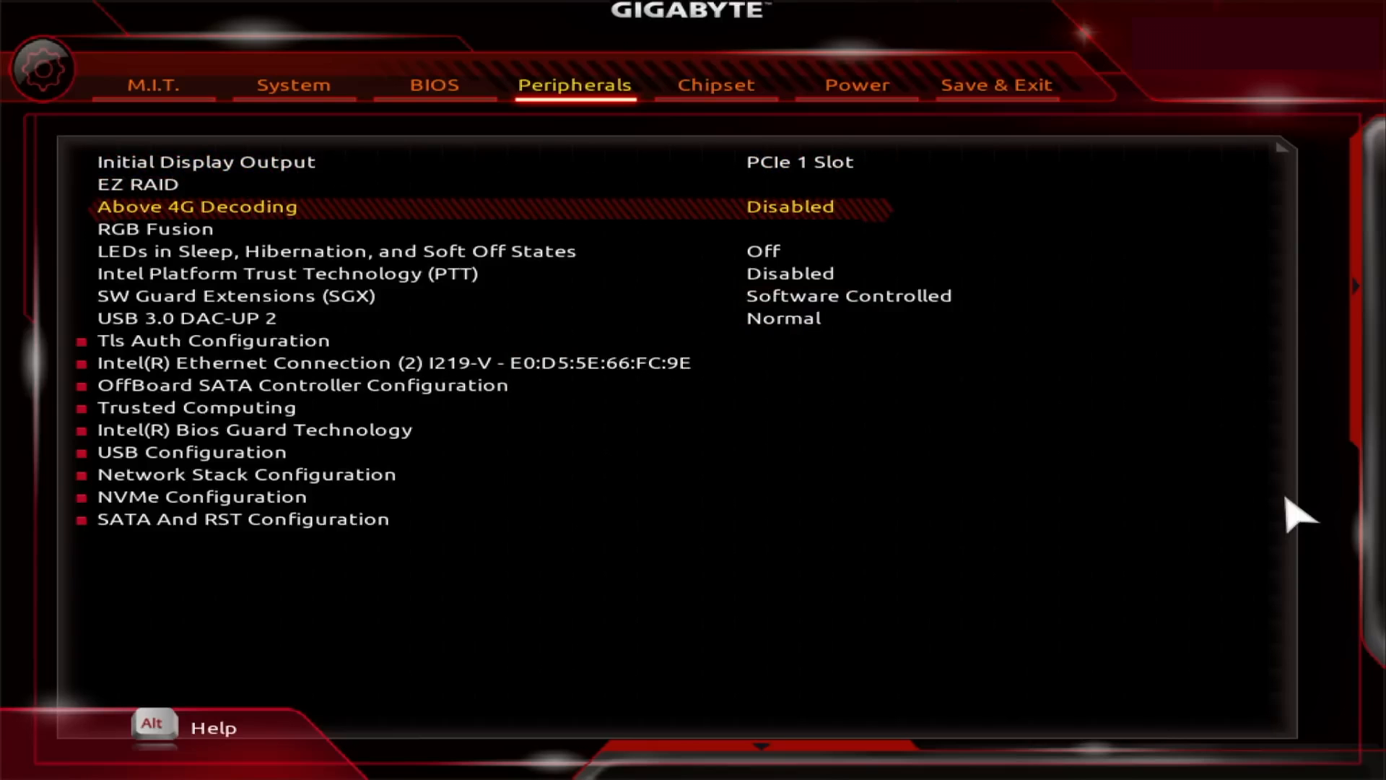
key(Down)
key(Down)
key(Down)
key(Down)
key(Down)
key(Down)
key(Down)
key(Down)
key(Down)
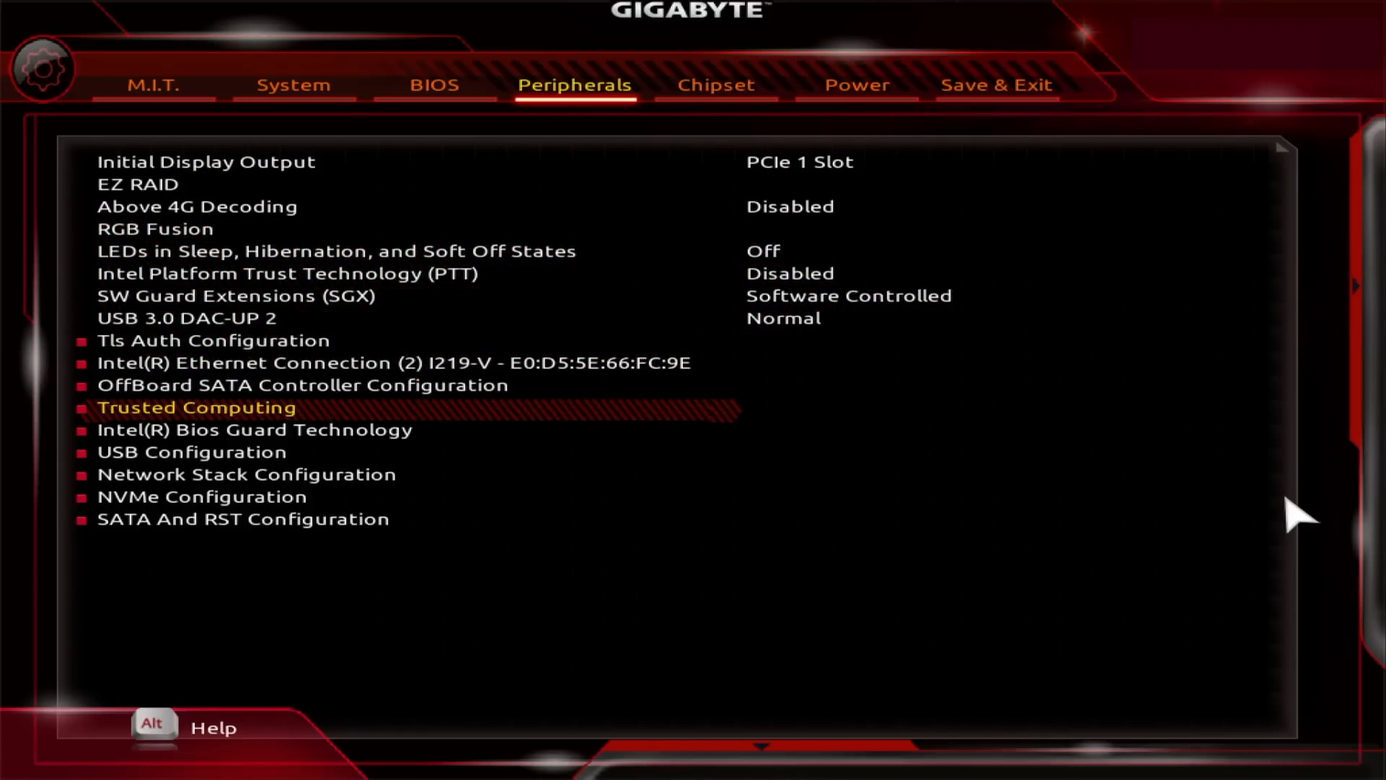
key(Return)
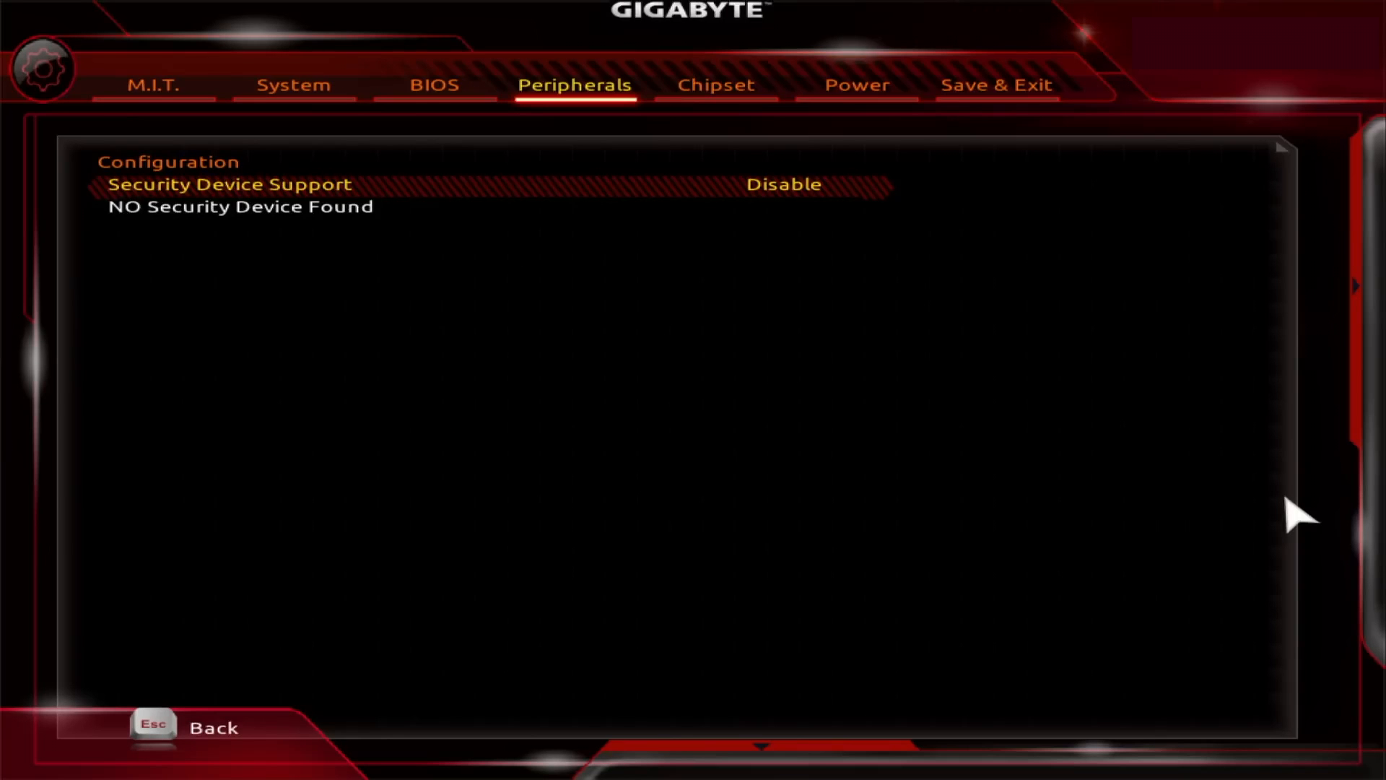
key(Escape)
Check the Intel Bios Guard Support setting under Intel(R) Bios Guard Technology
key(Down)
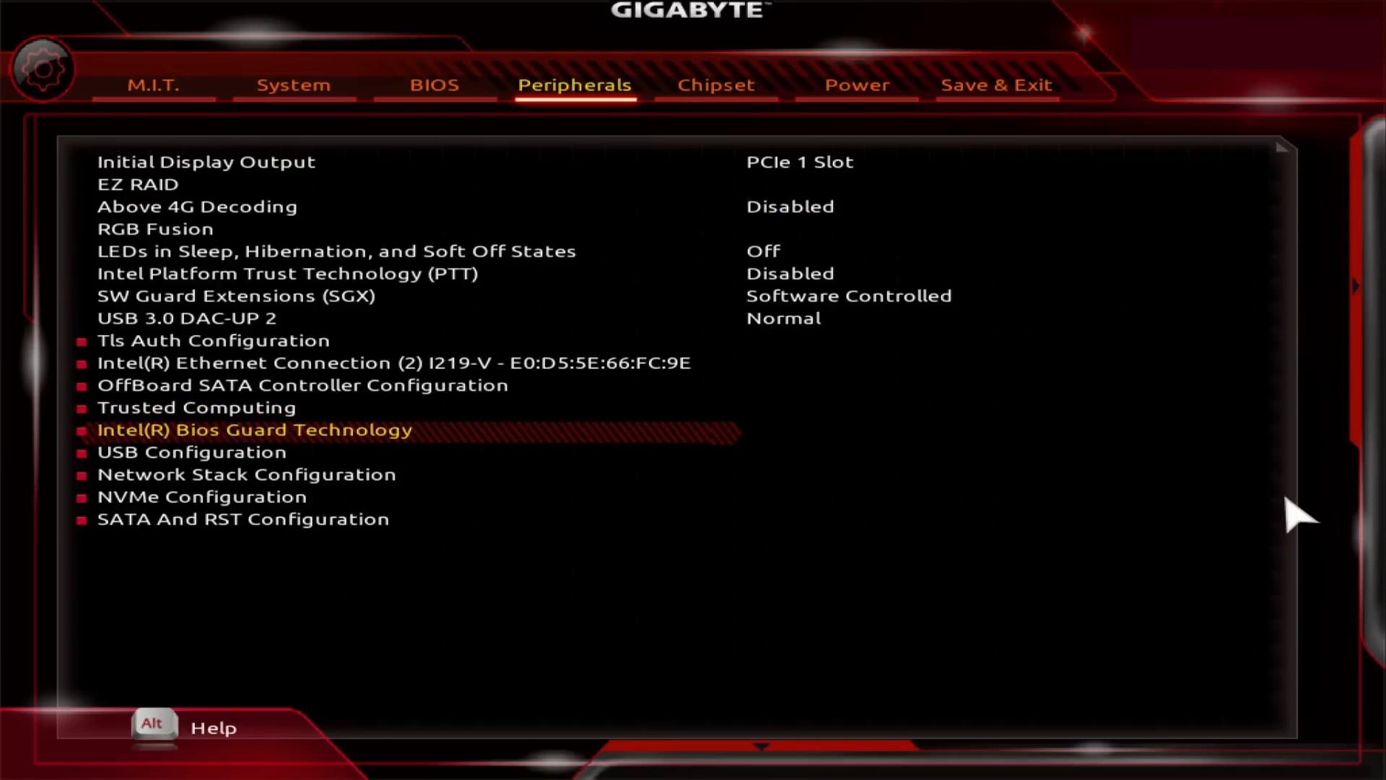
key(Return)
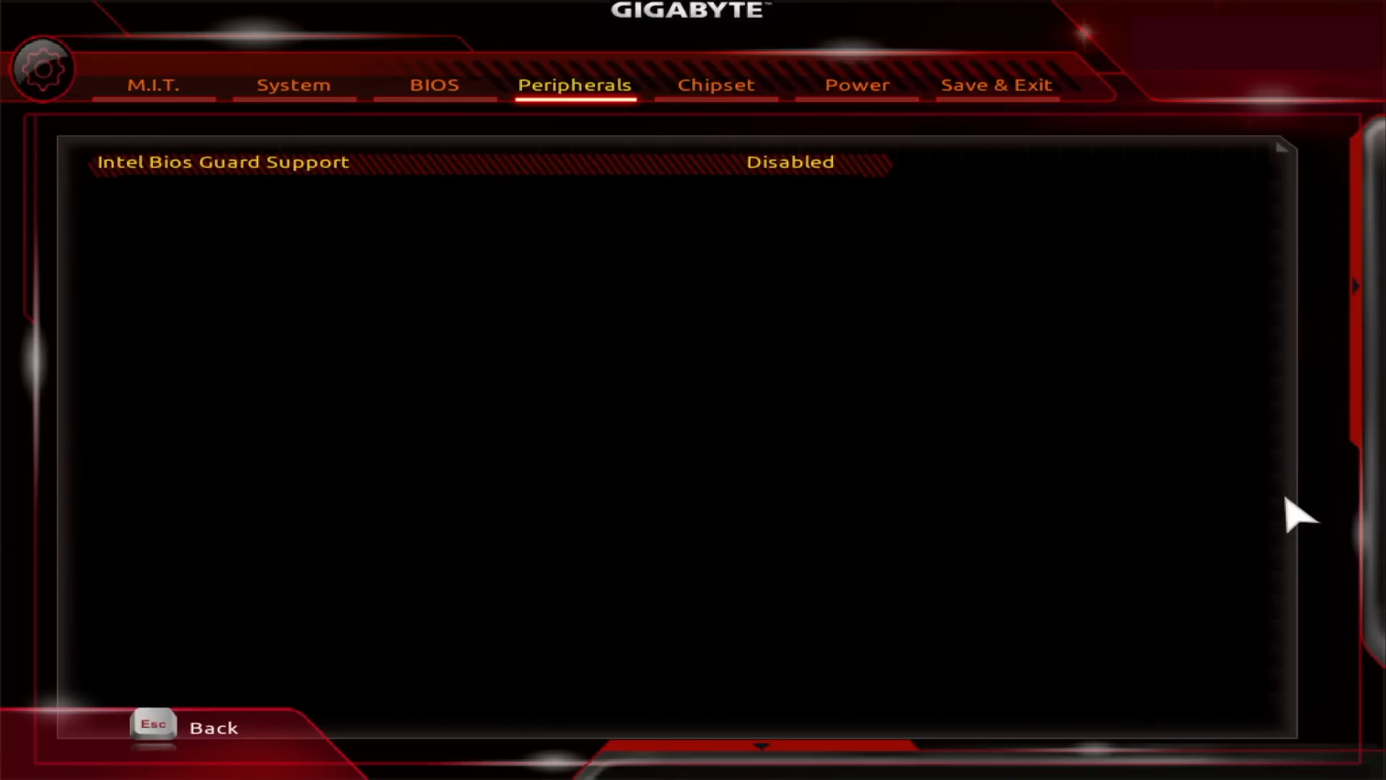
key(Escape)
Set XHCI Hand-off to Enabled in the USB Configuration
key(Down)
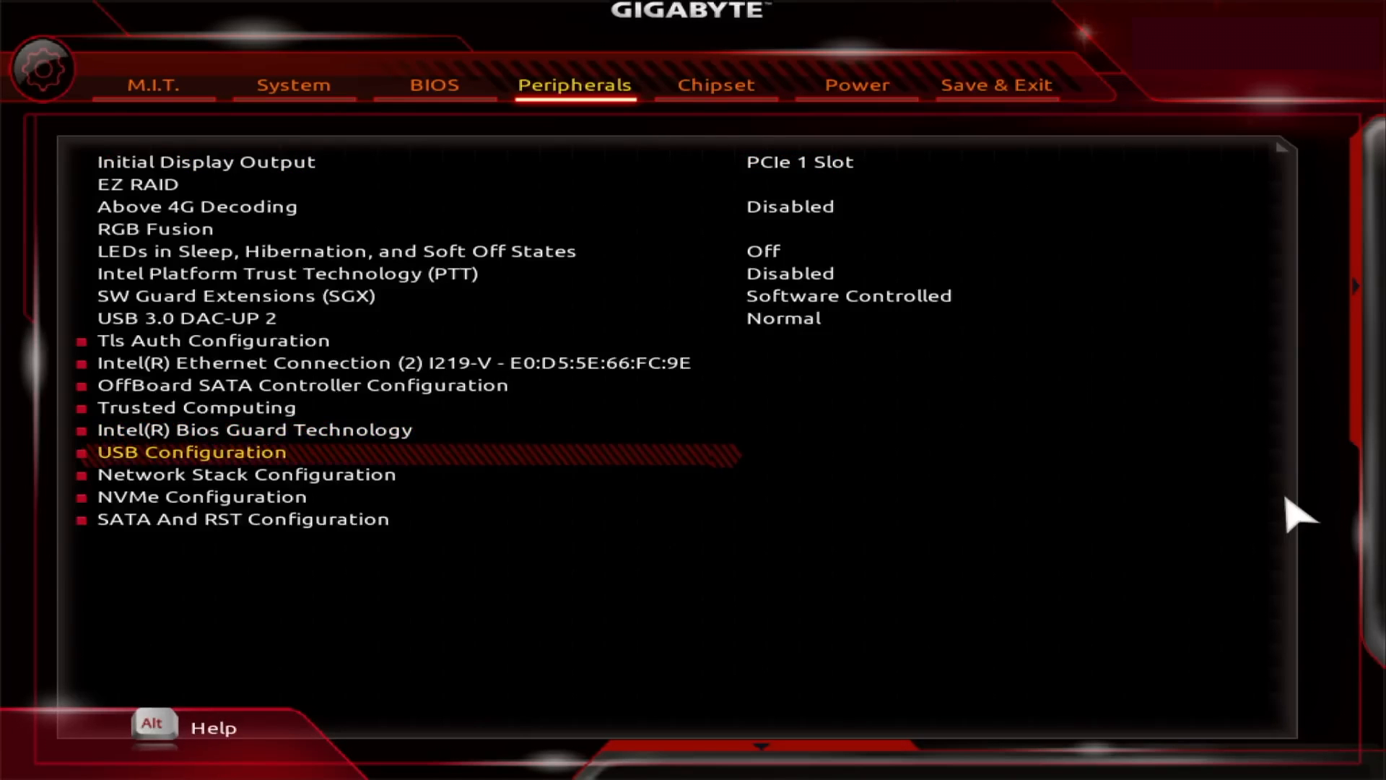
key(Return)
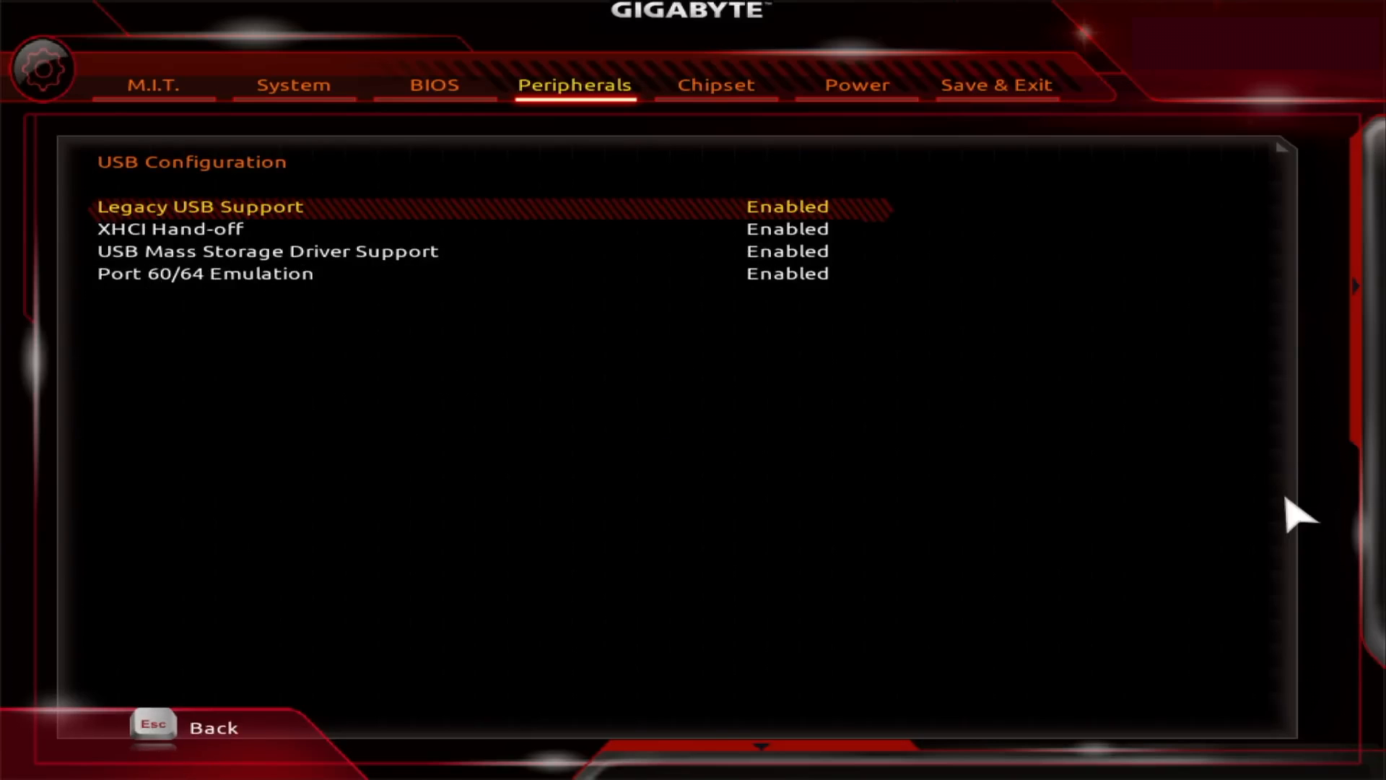
key(Down)
key(Return)
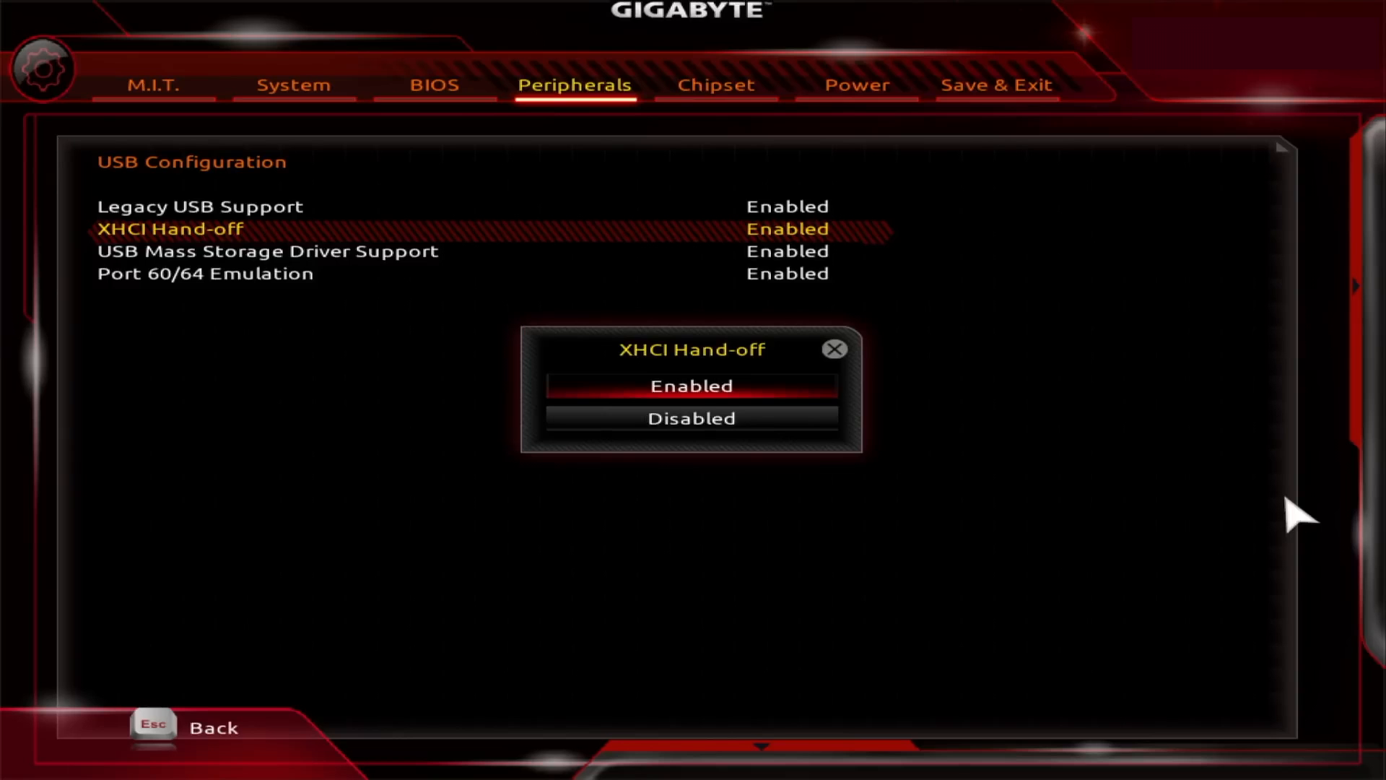
key(Return)
Set Legacy USB Support to Enabled and leave the USB Configuration
key(Up)
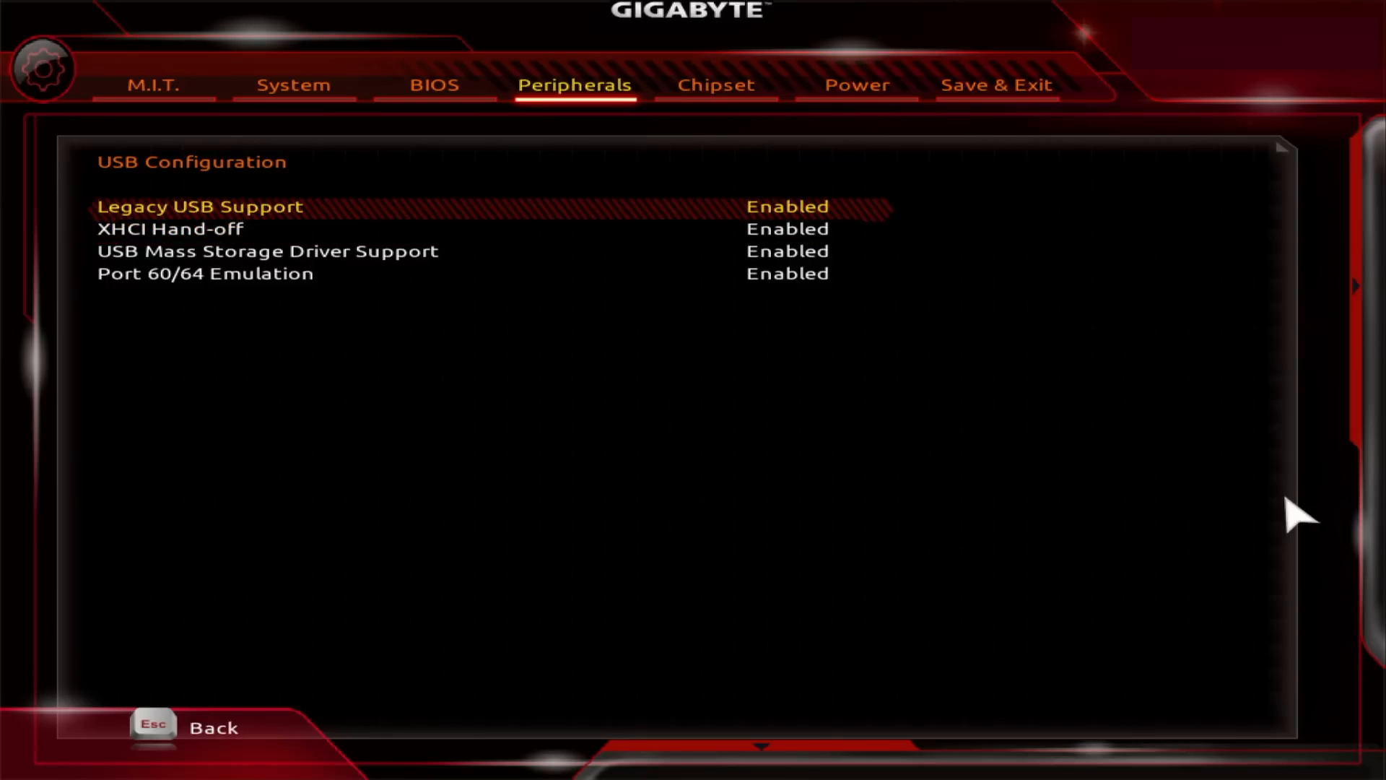
key(Return)
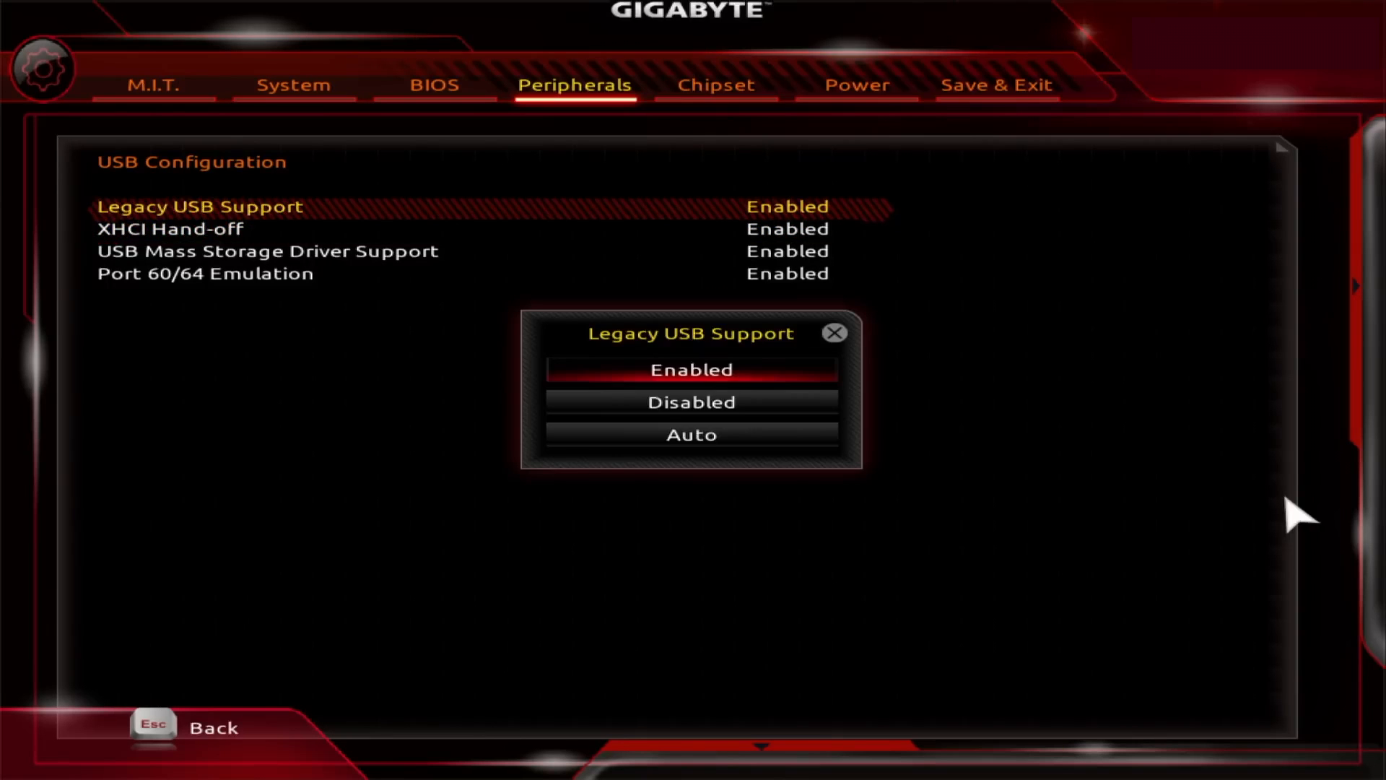
key(Return)
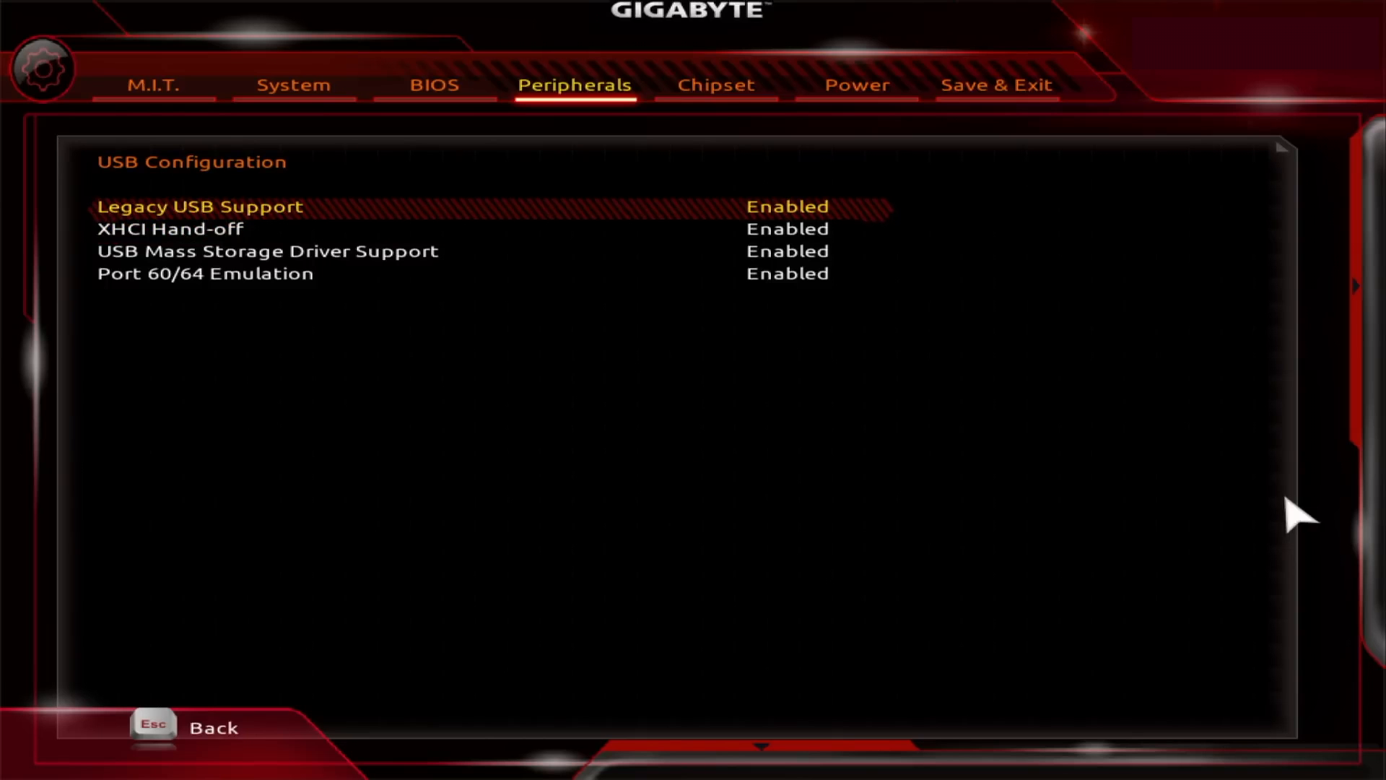
key(Escape)
Set Network Stack to Disabled in the Network Stack Configuration
key(Down)
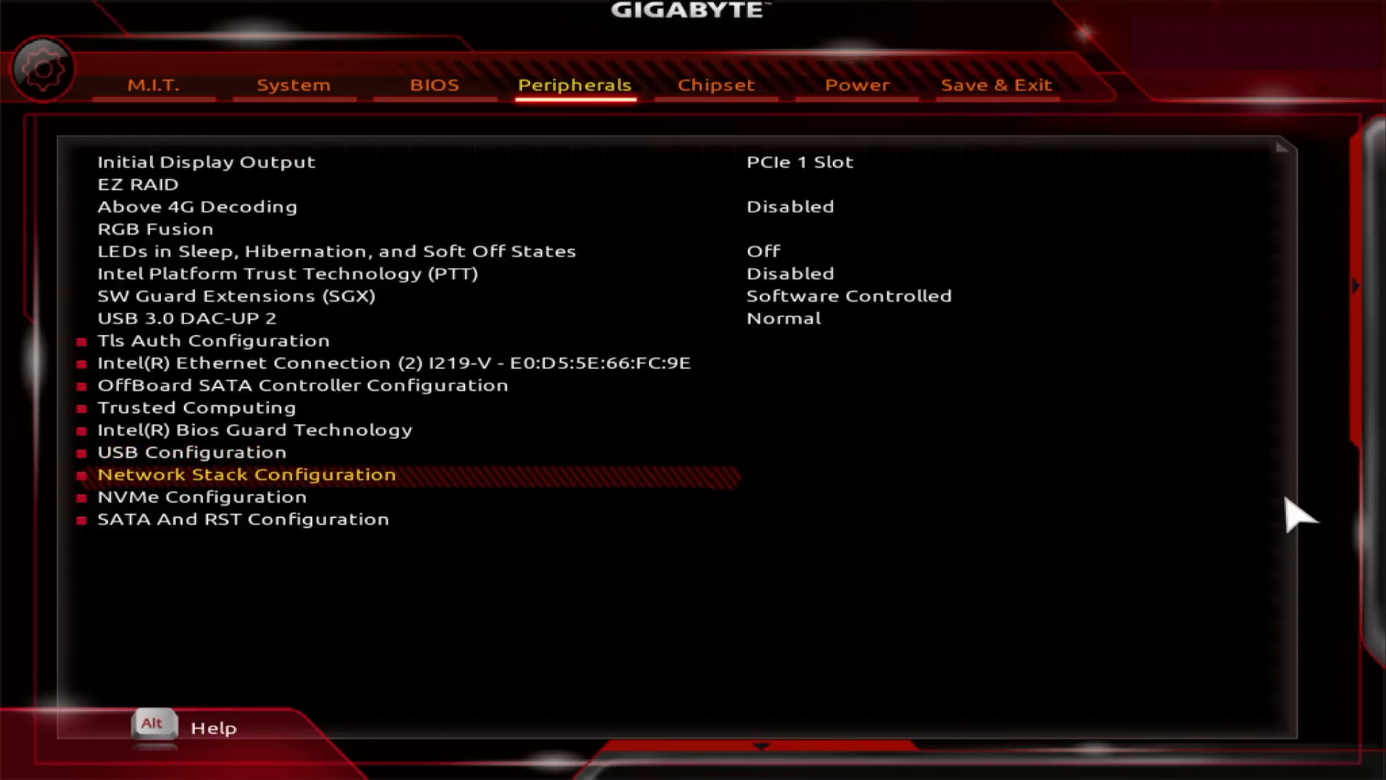
key(Return)
key(Return)
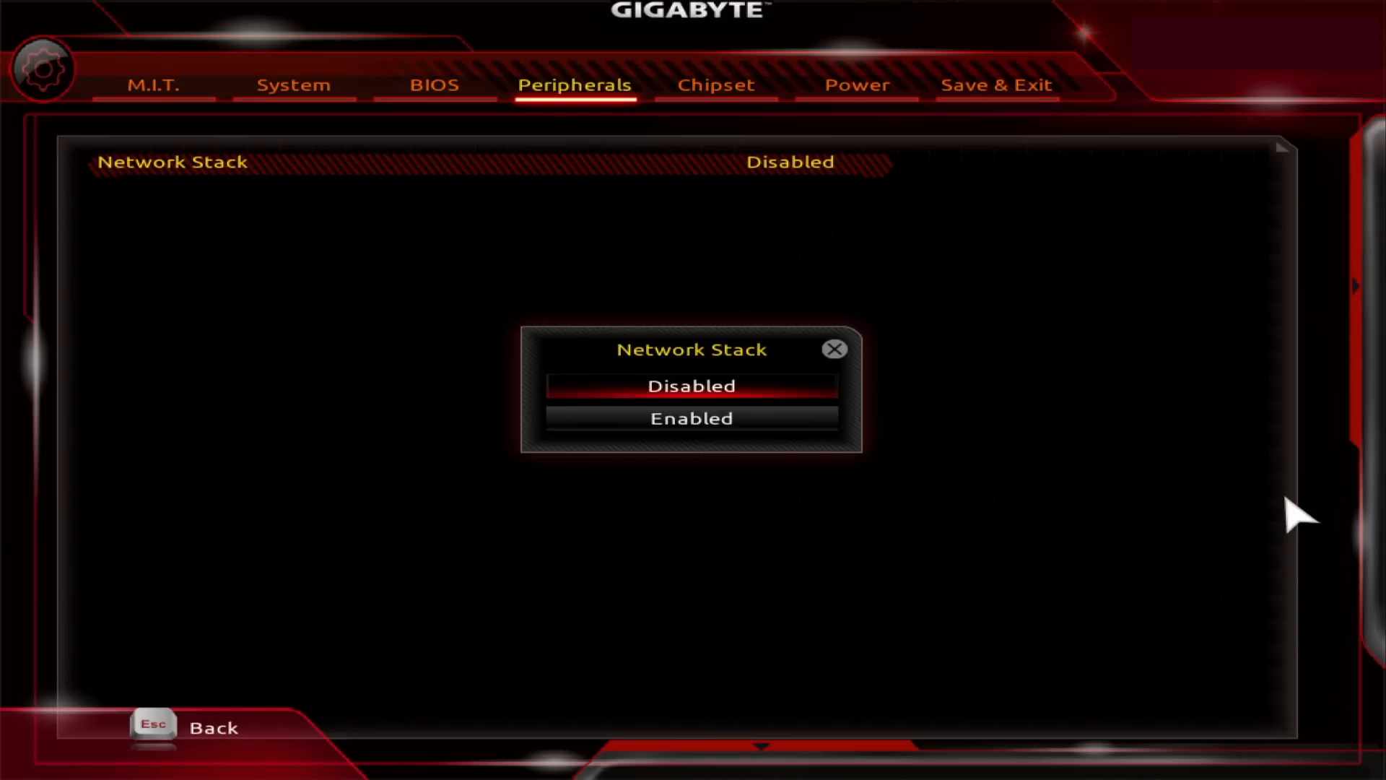
key(Return)
key(Escape)
View the NVMe controller and drive information in NVMe Configuration
key(Down)
key(Return)
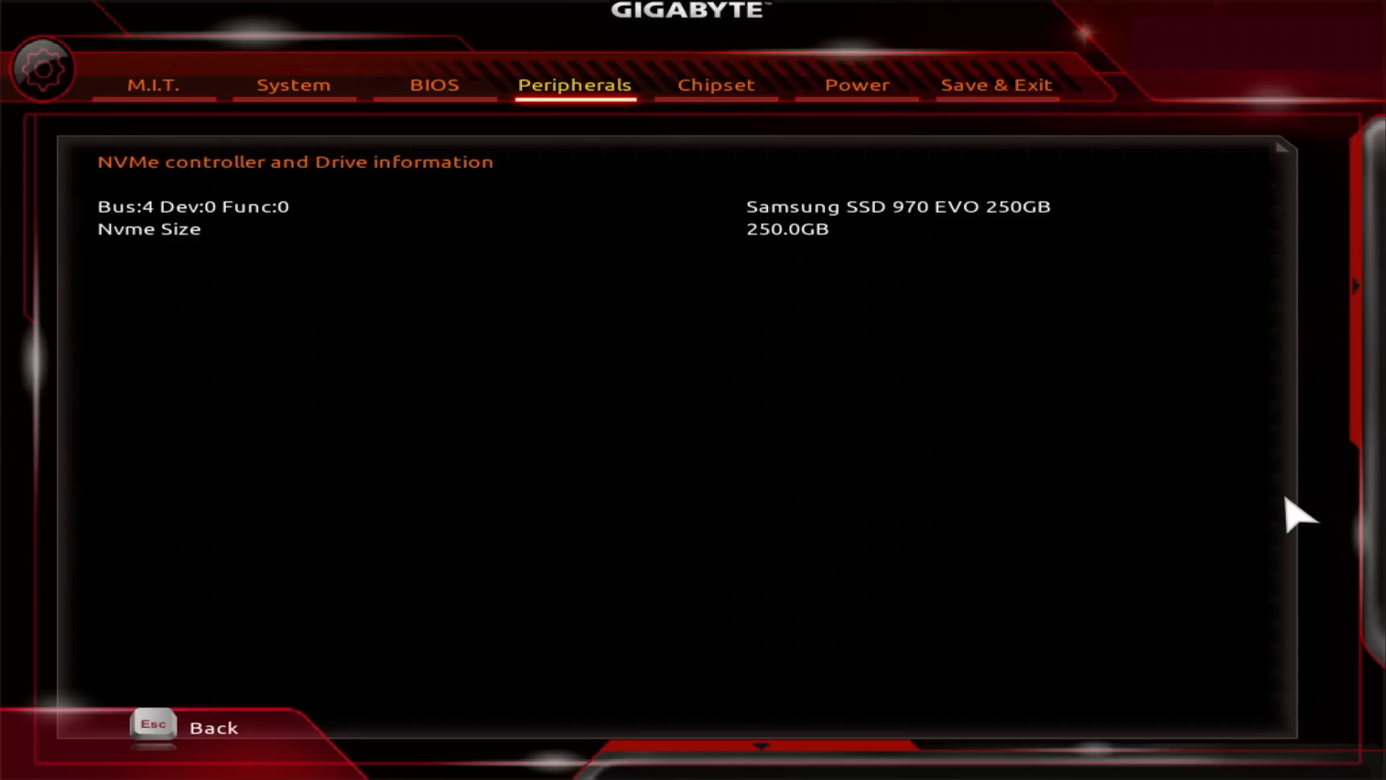
key(Escape)
Check the SATA Mode Selection options in SATA And RST Configuration
key(Down)
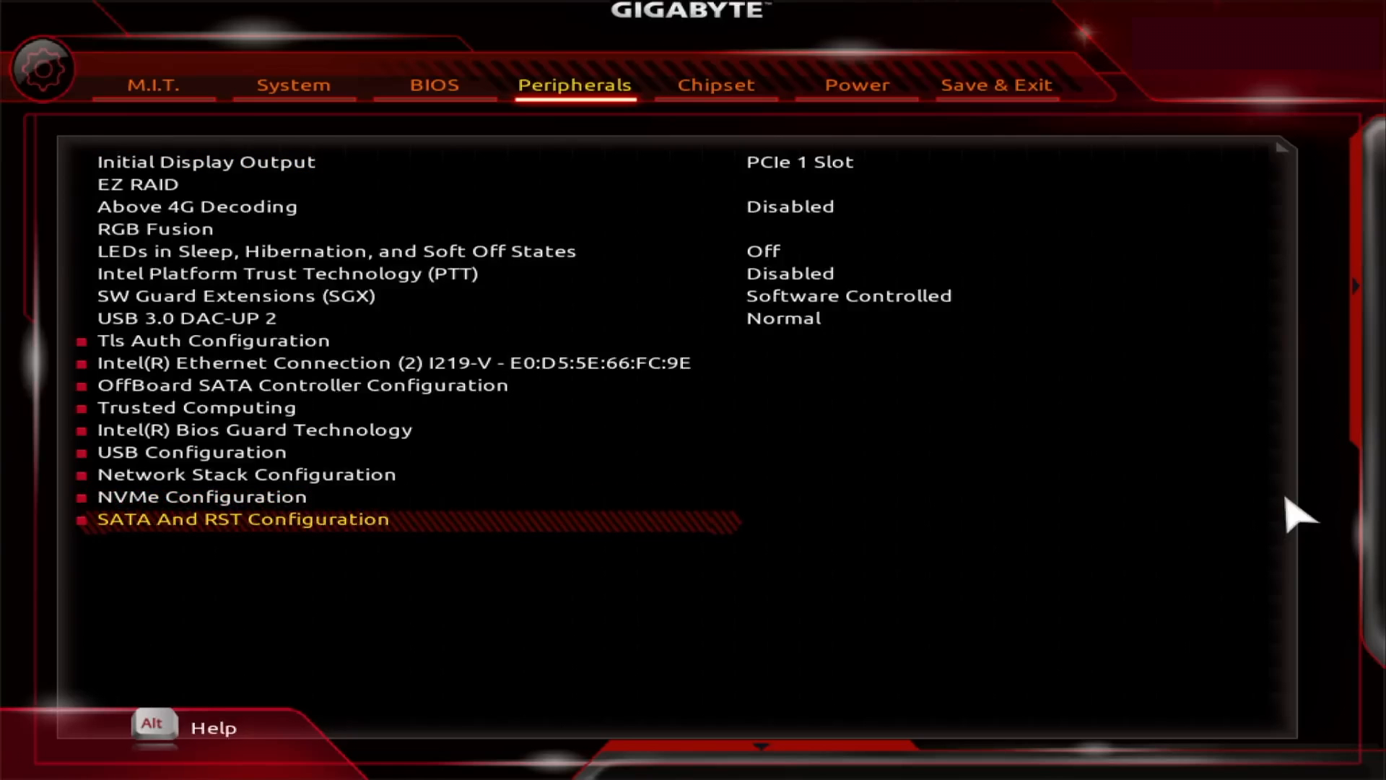
key(Return)
key(Down)
key(Return)
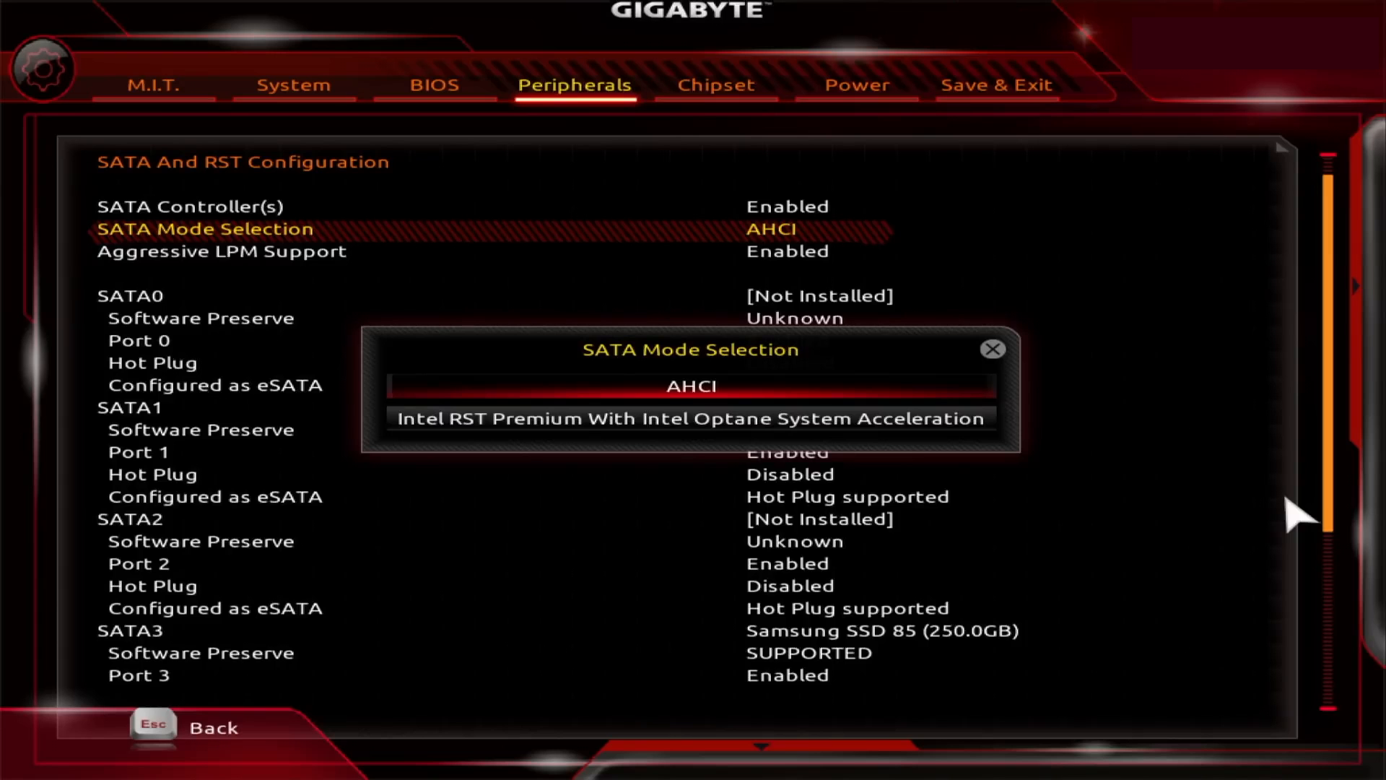
key(Escape)
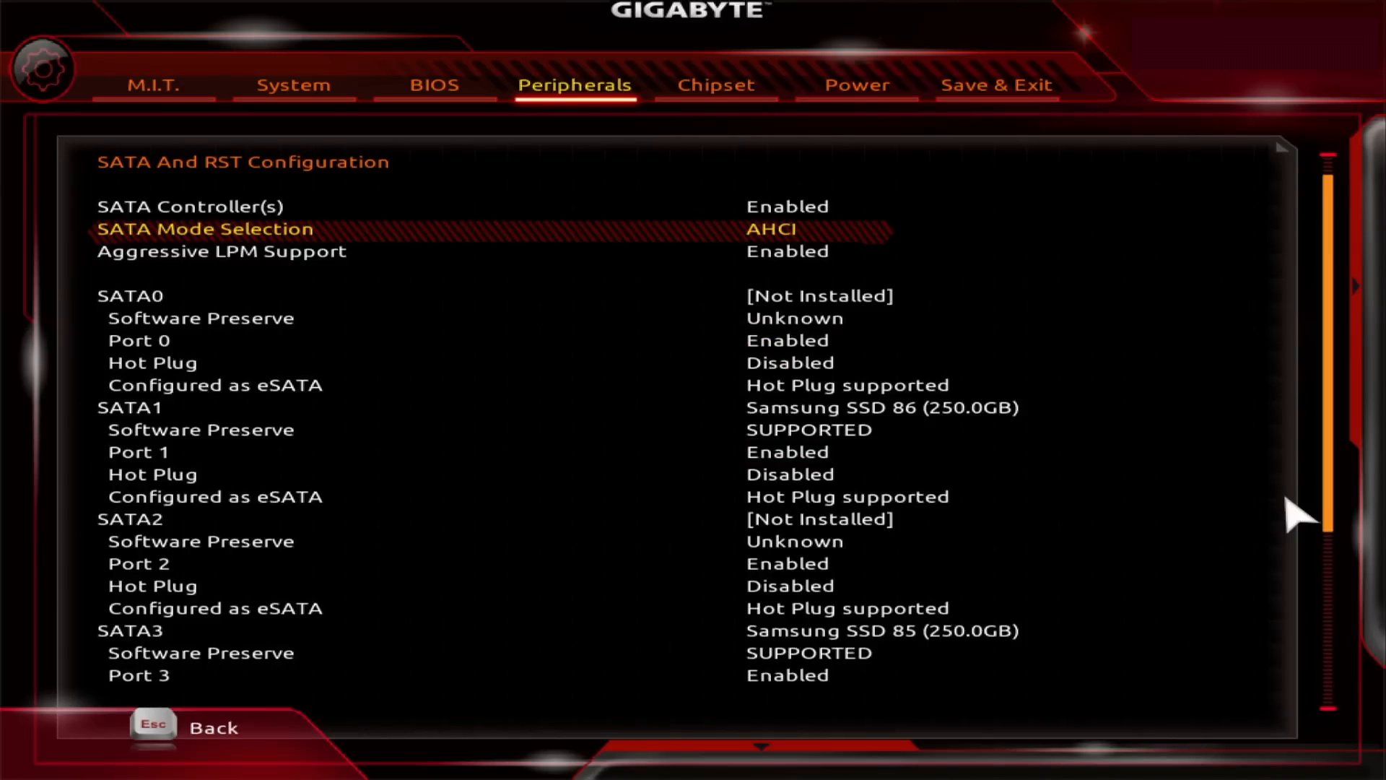
key(Escape)
Set VT-d to Enabled in the Chipset settings
key(Right)
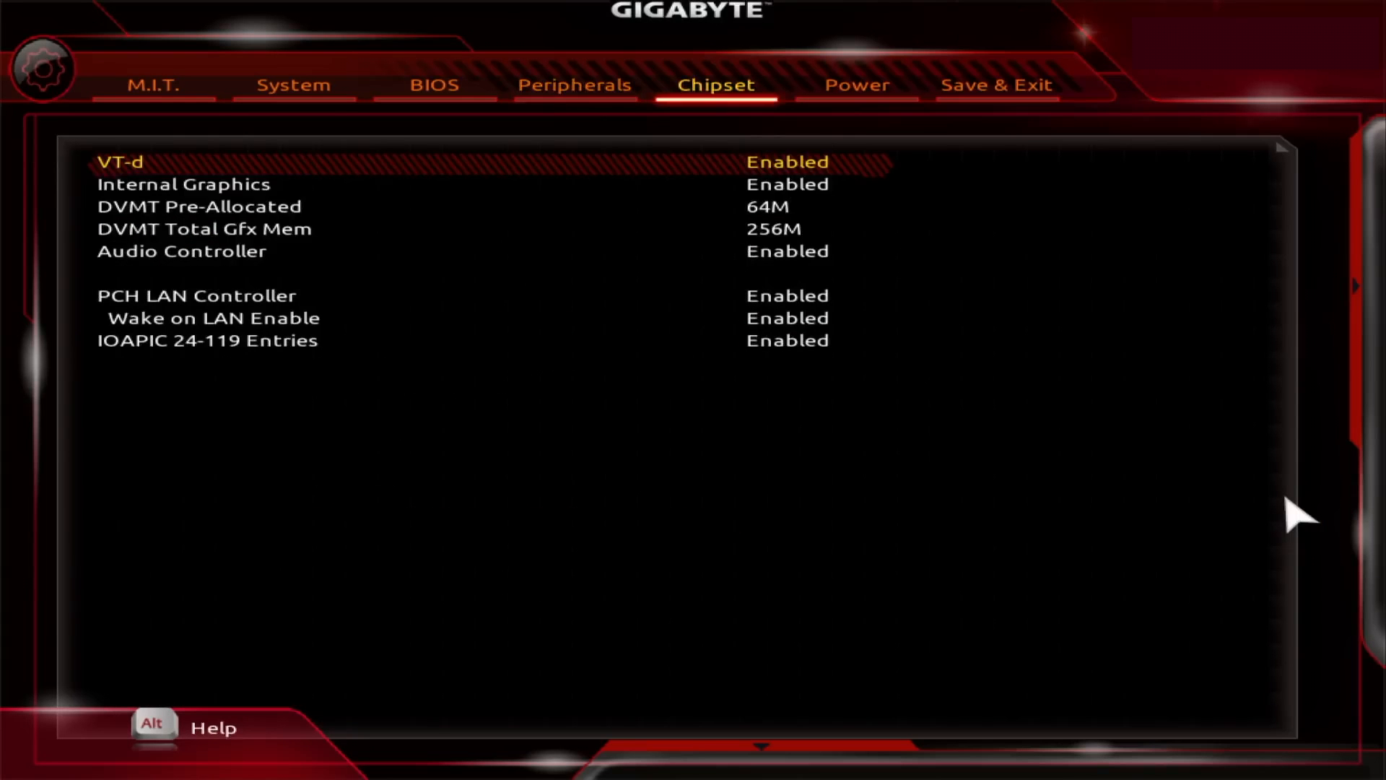
key(Return)
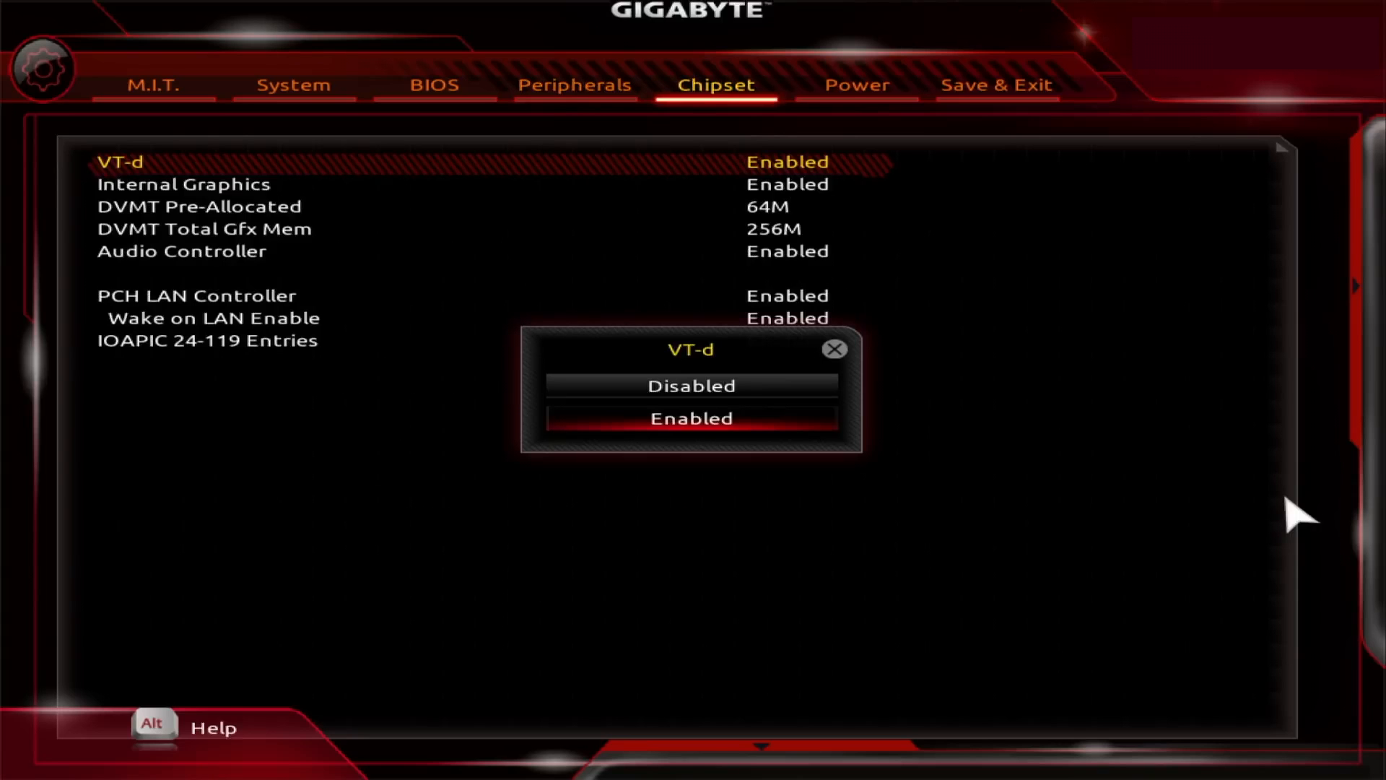
key(Return)
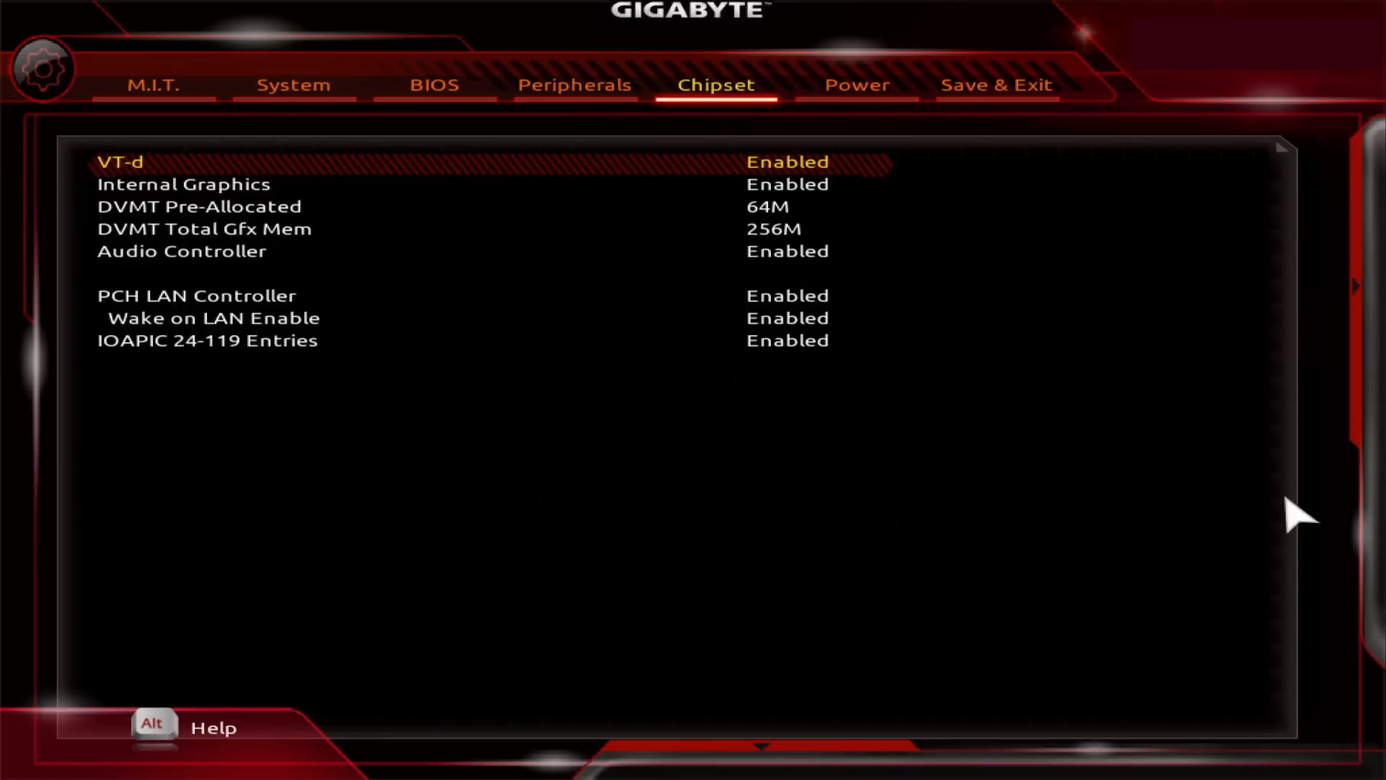
Set Internal Graphics to Enabled in the Chipset settings
key(Down)
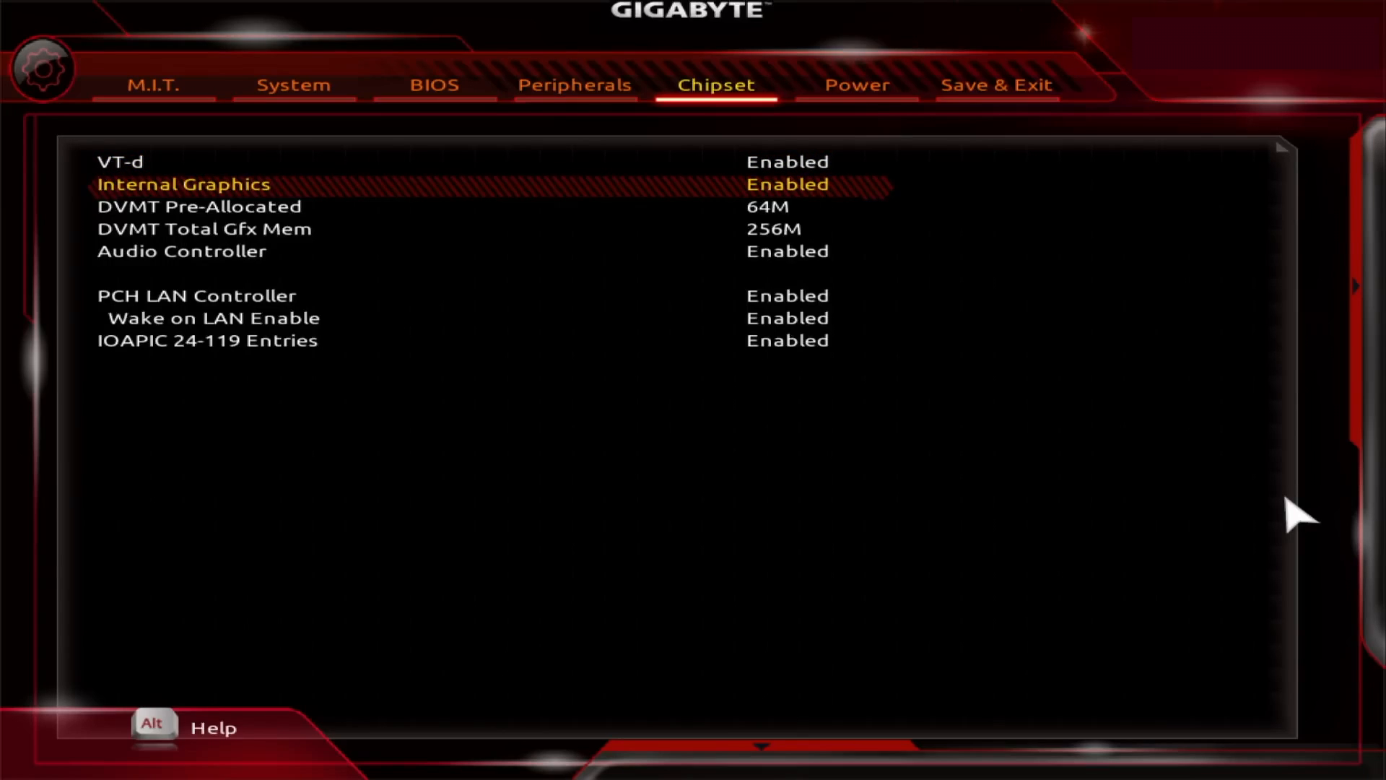
key(Return)
key(Up)
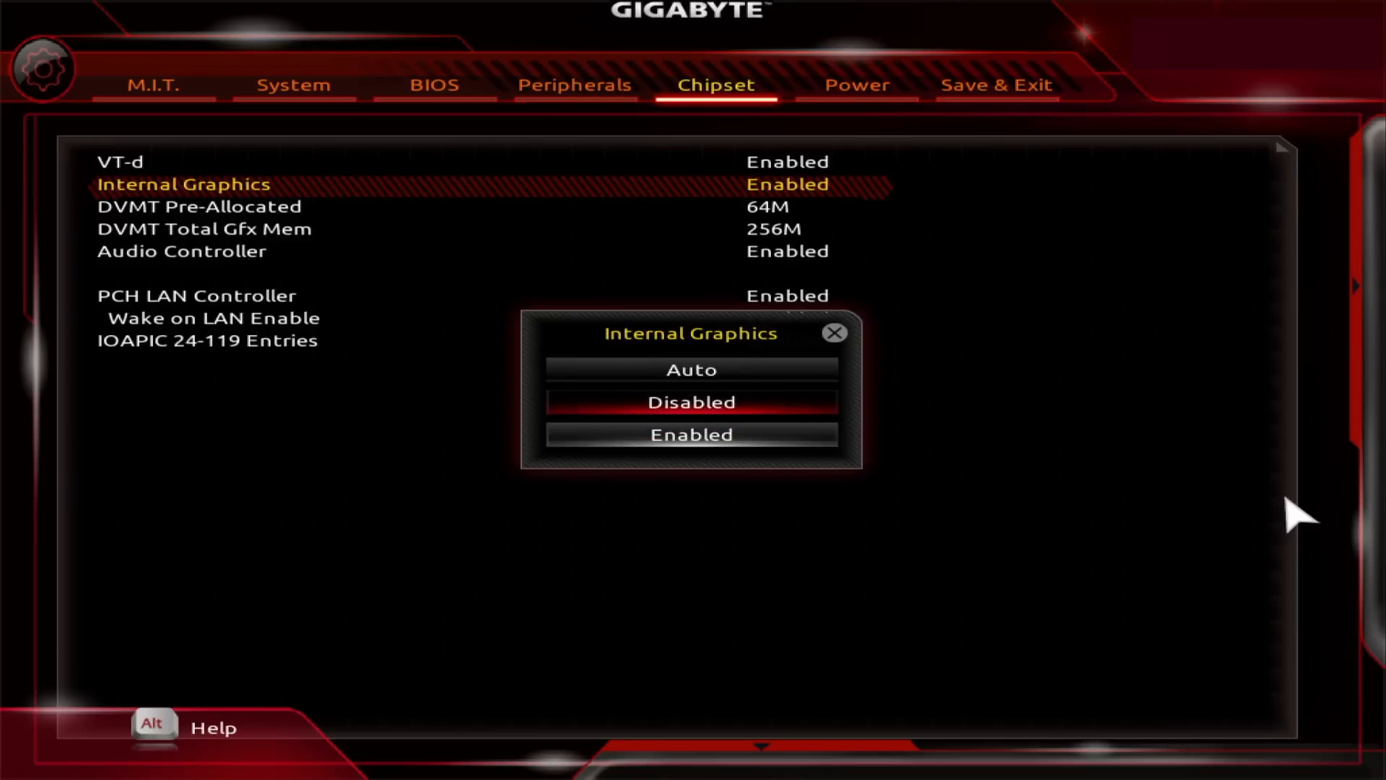
key(Up)
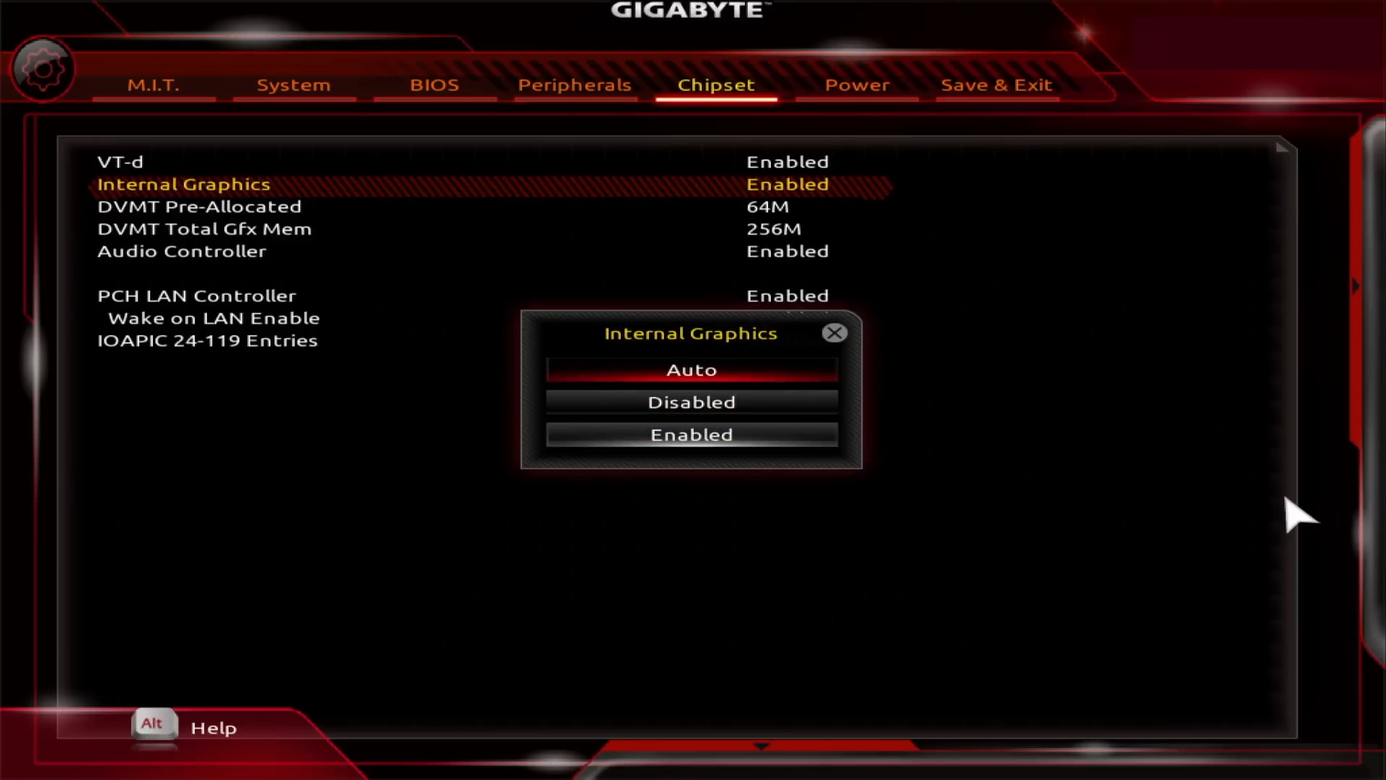
key(Down)
key(Down)
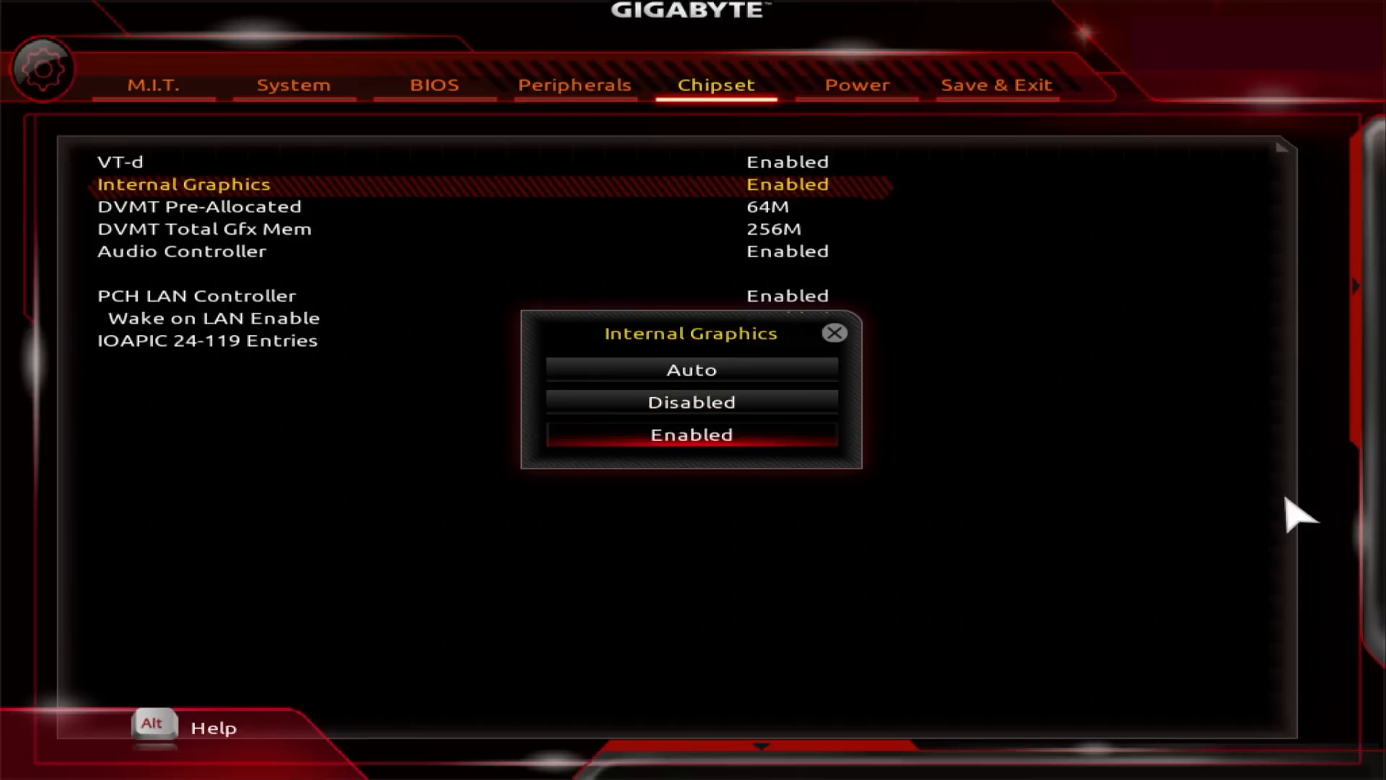
key(Return)
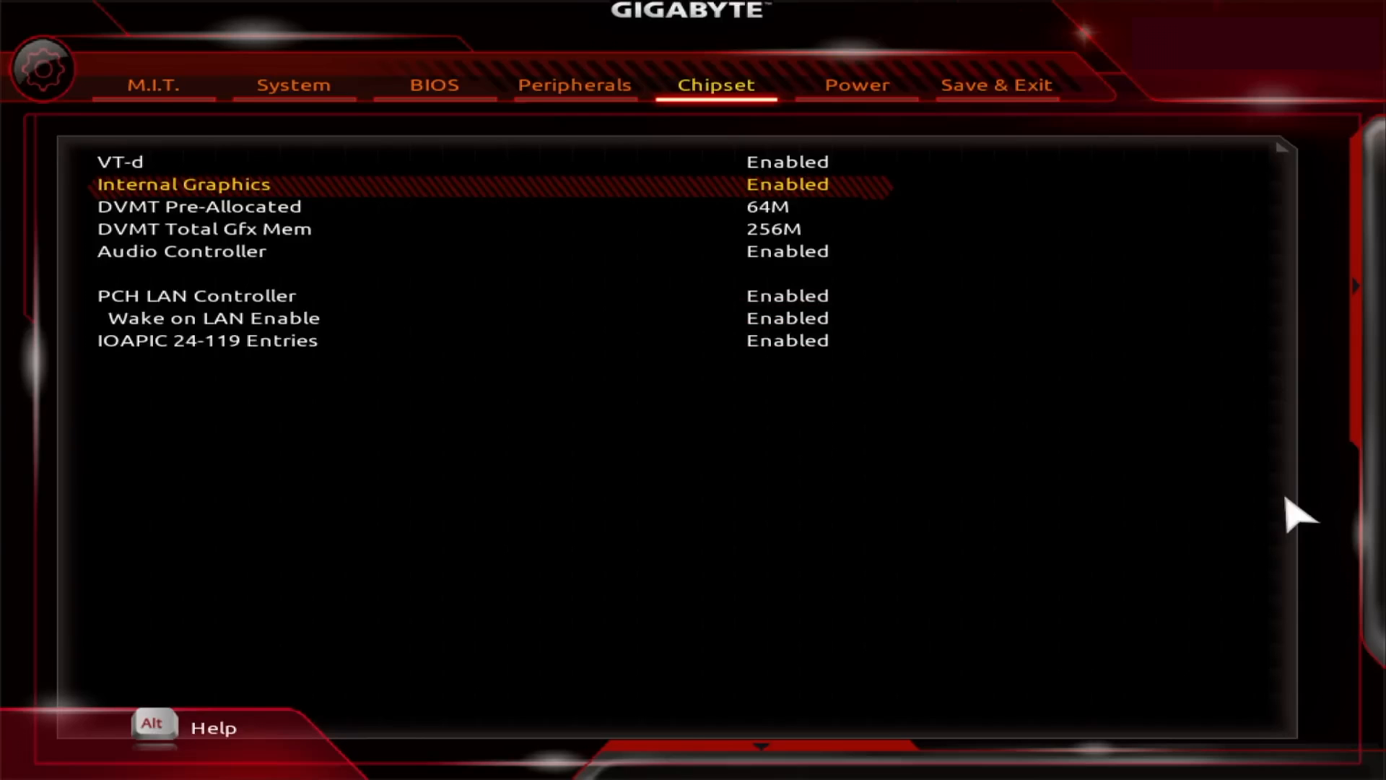
Set IOAPIC 24-119 Entries to Enabled in the Chipset settings
key(Down)
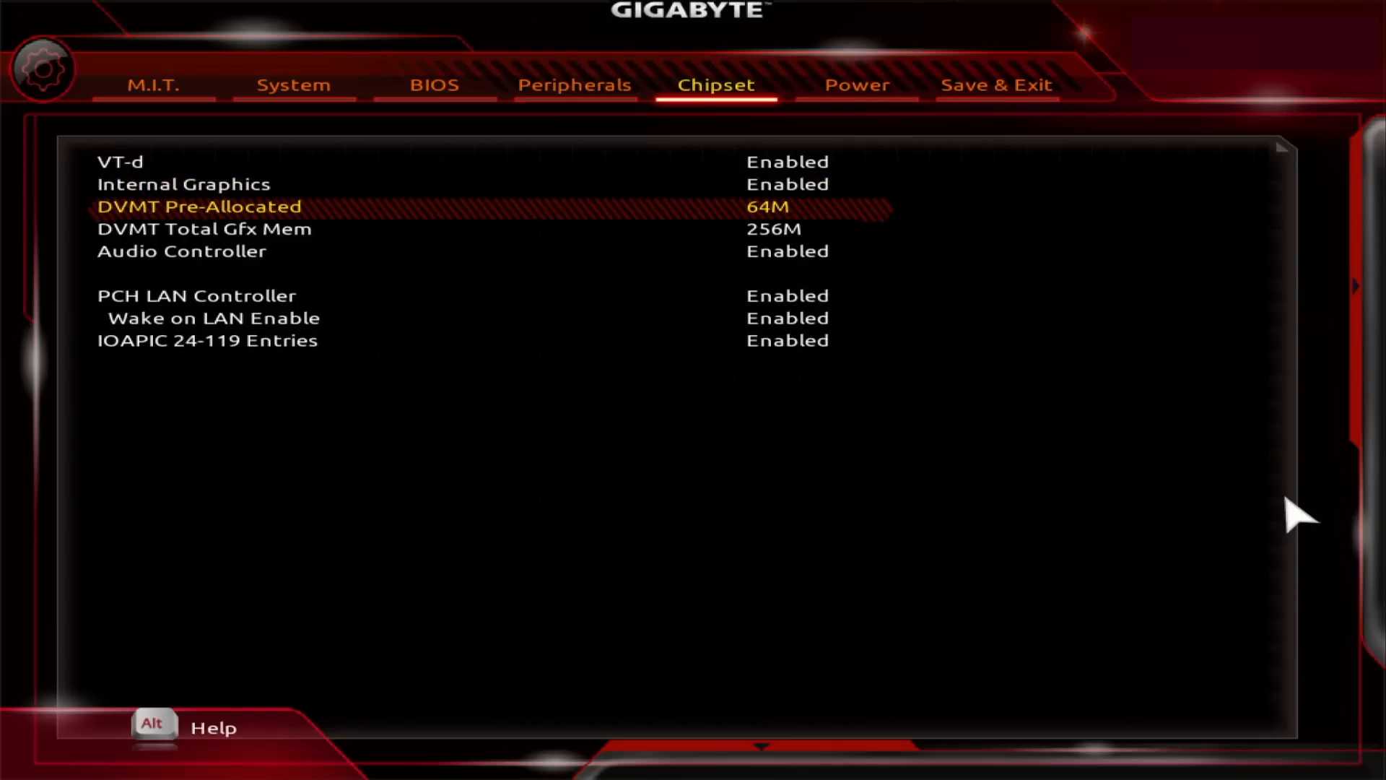
key(Down)
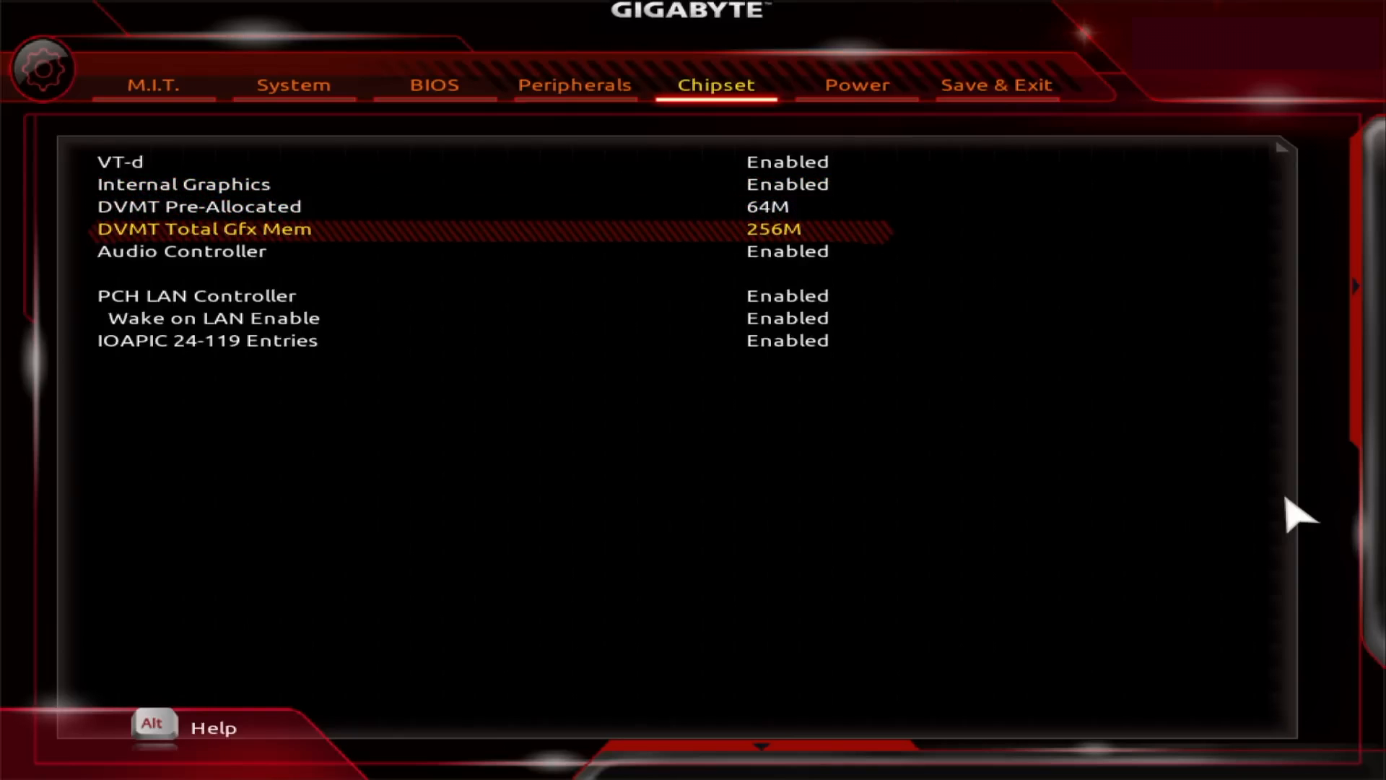
key(Down)
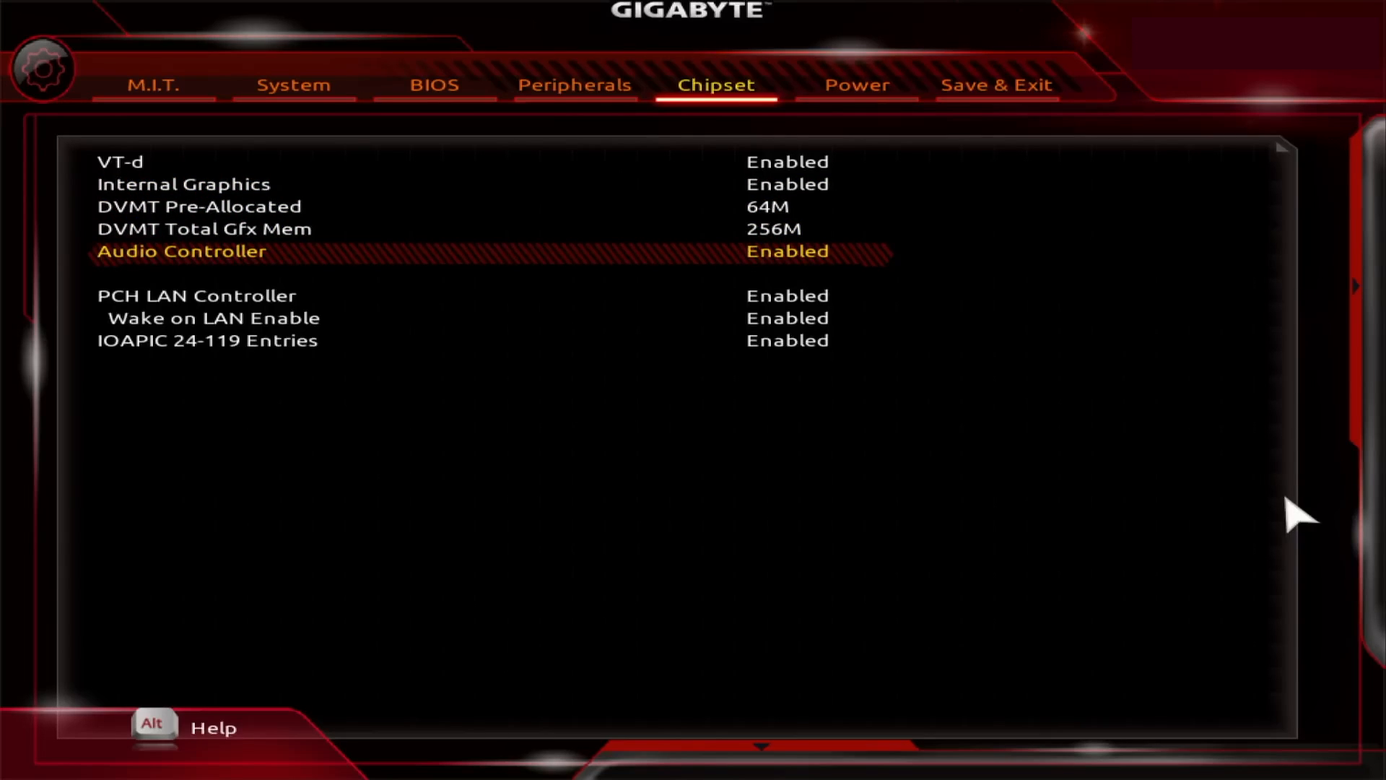
key(Down)
key(Down)
key(Down)
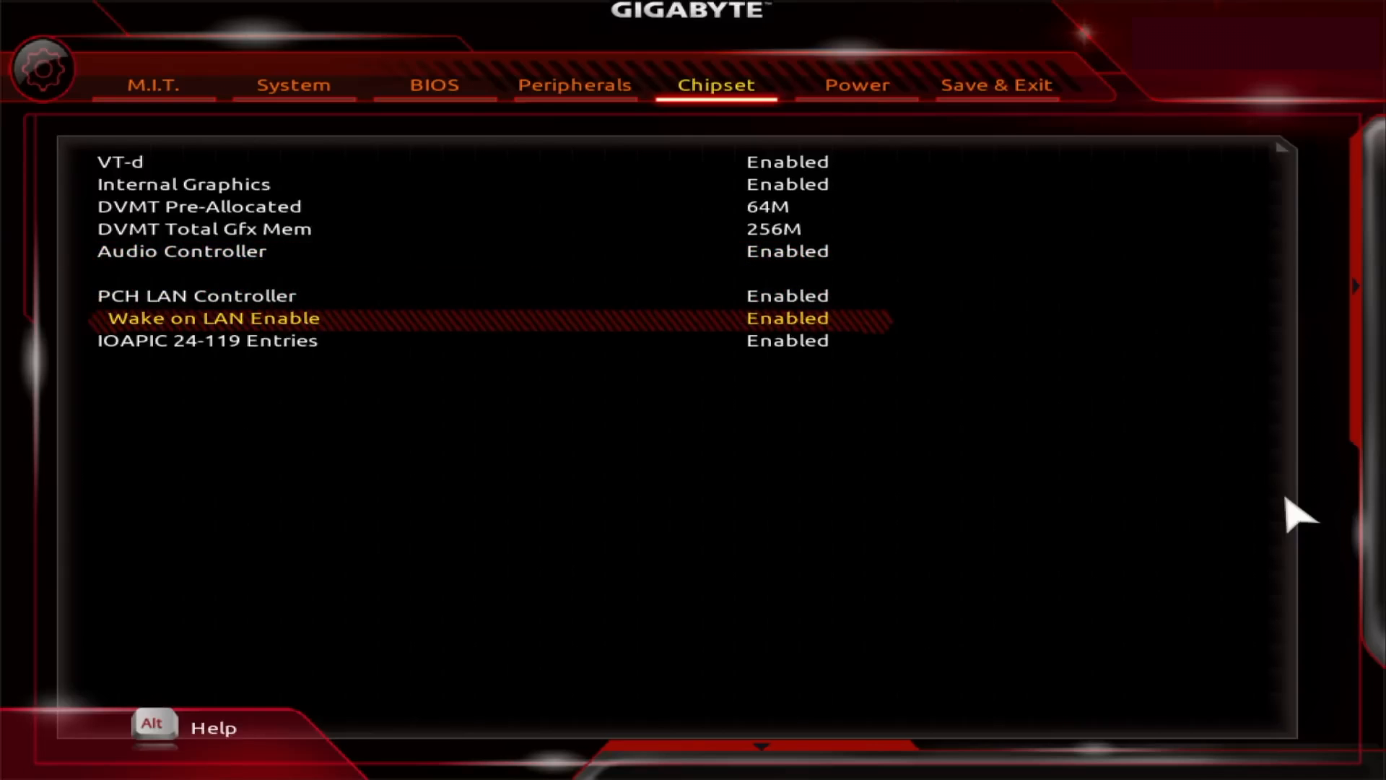
key(Return)
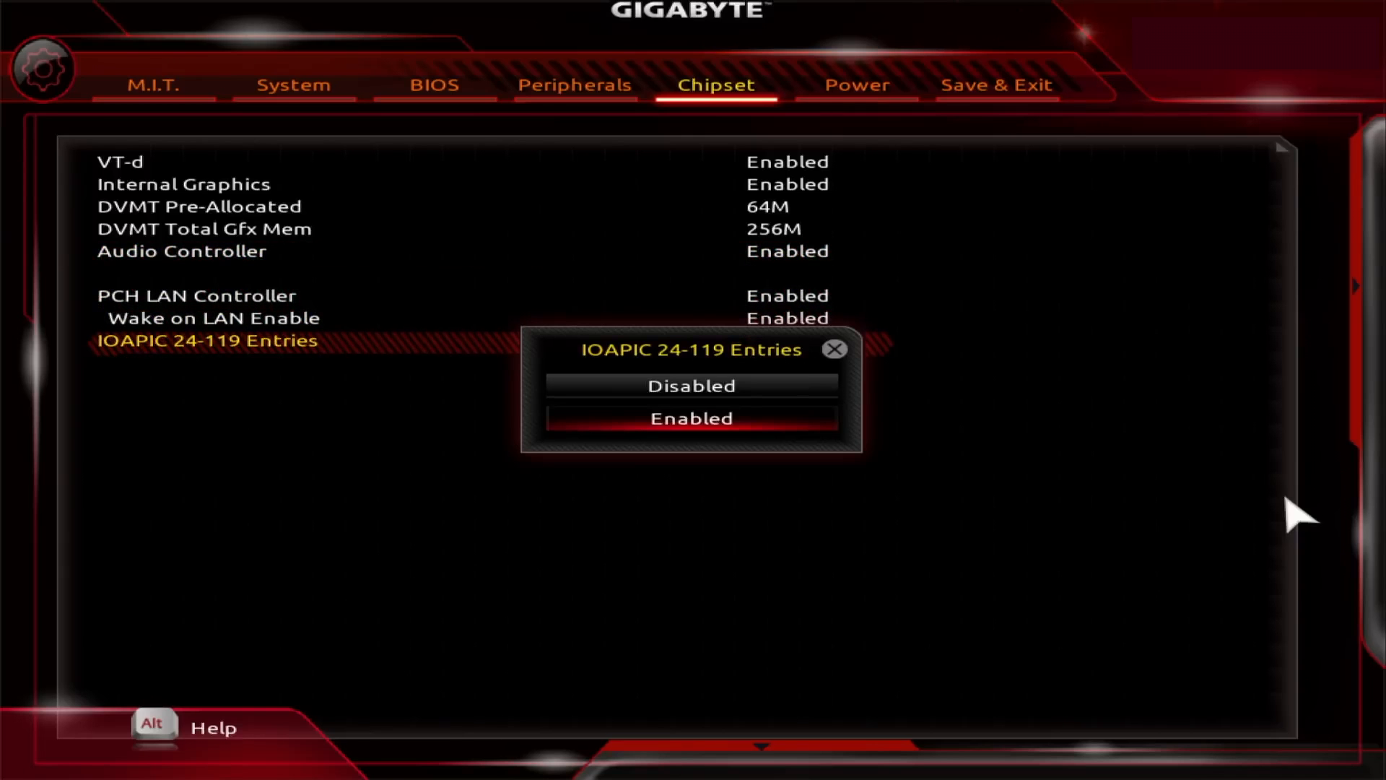
key(Return)
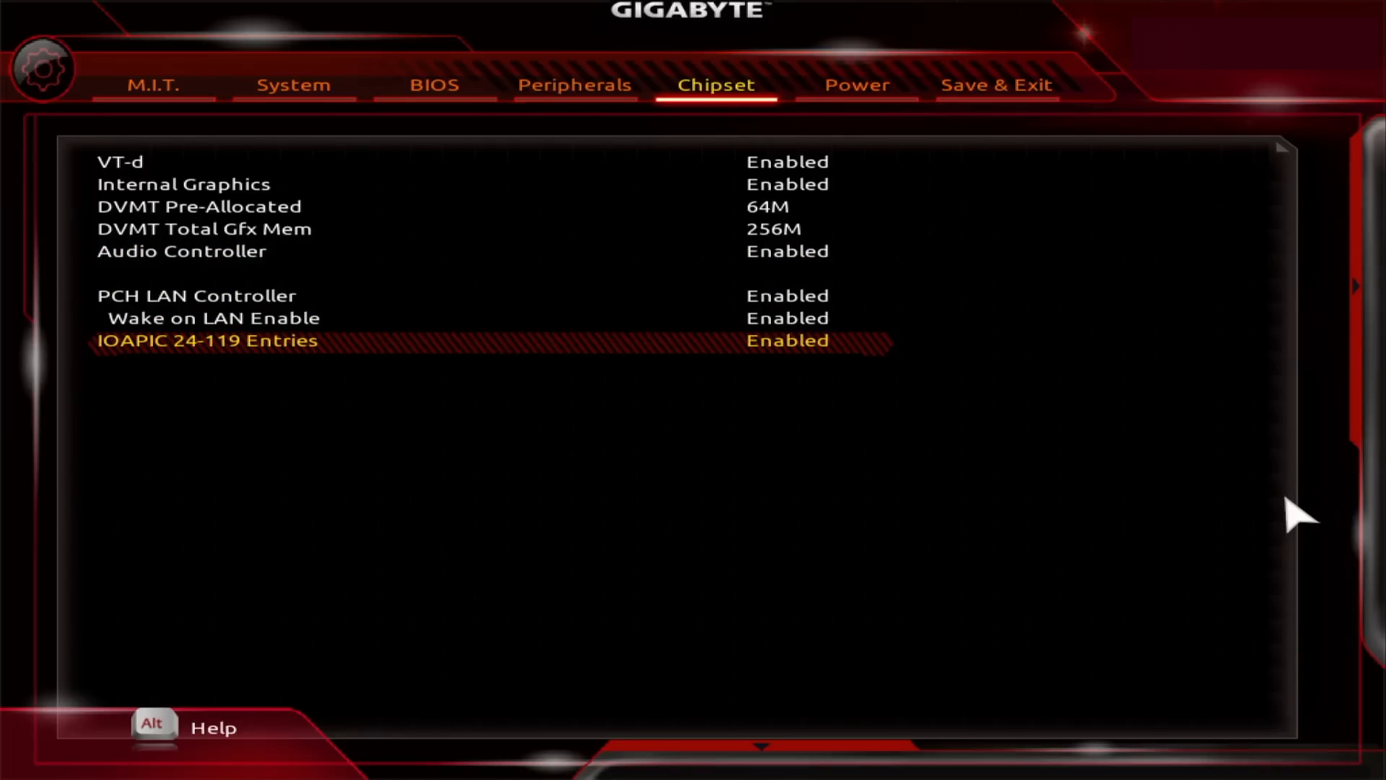
Set Platform Power Management to Disabled in the Power settings
key(Right)
key(Return)
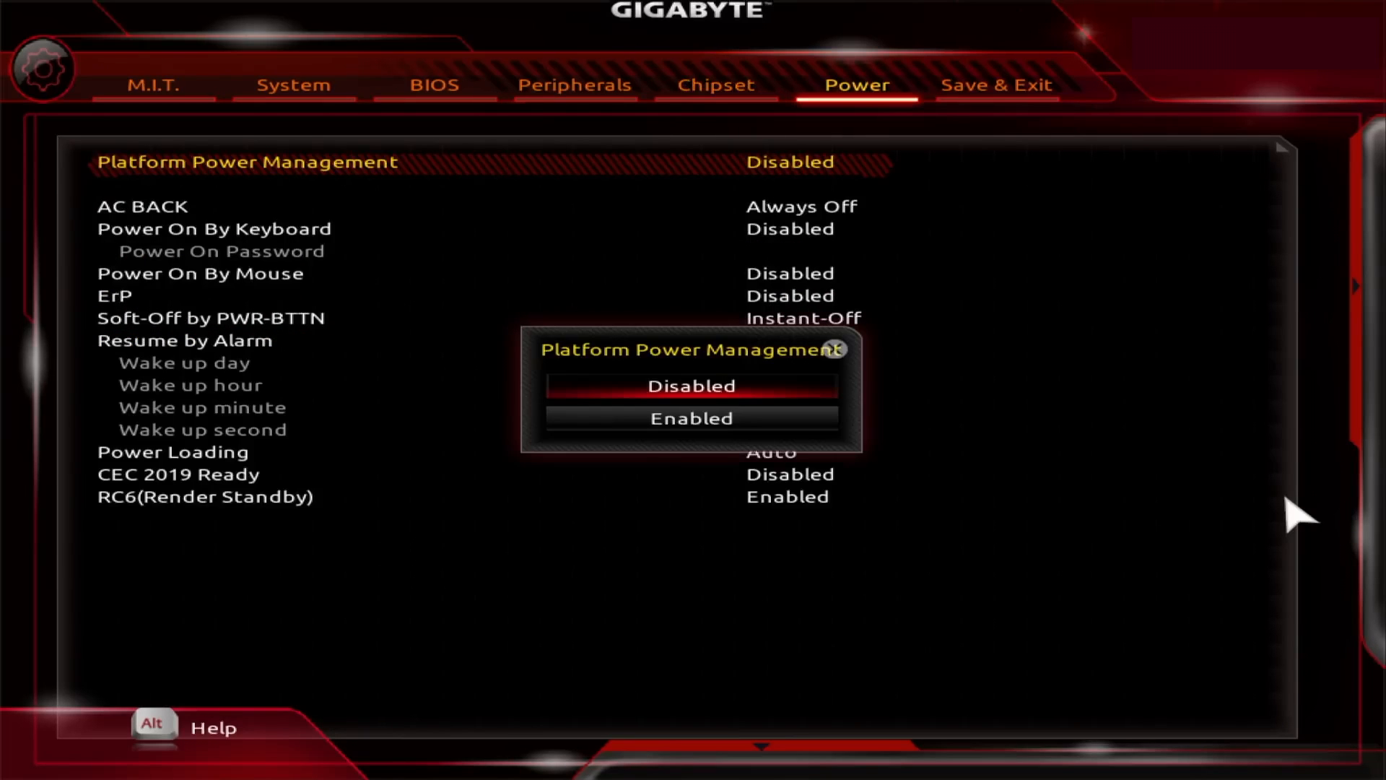
key(Return)
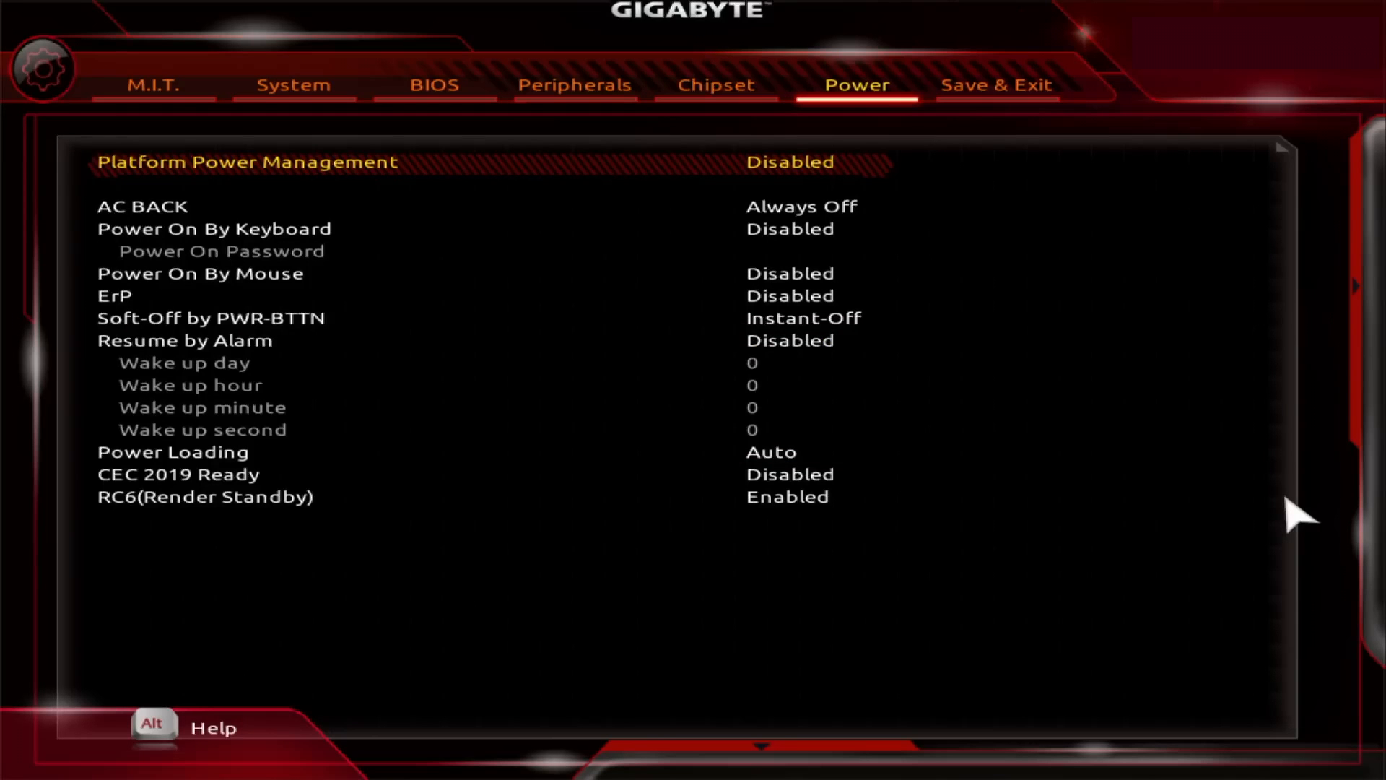
Set RC6(Render Standby) to Enabled in the Power settings
key(Down)
key(Down)
key(Down)
key(Down)
key(Down)
key(Down)
key(Down)
key(Down)
key(Down)
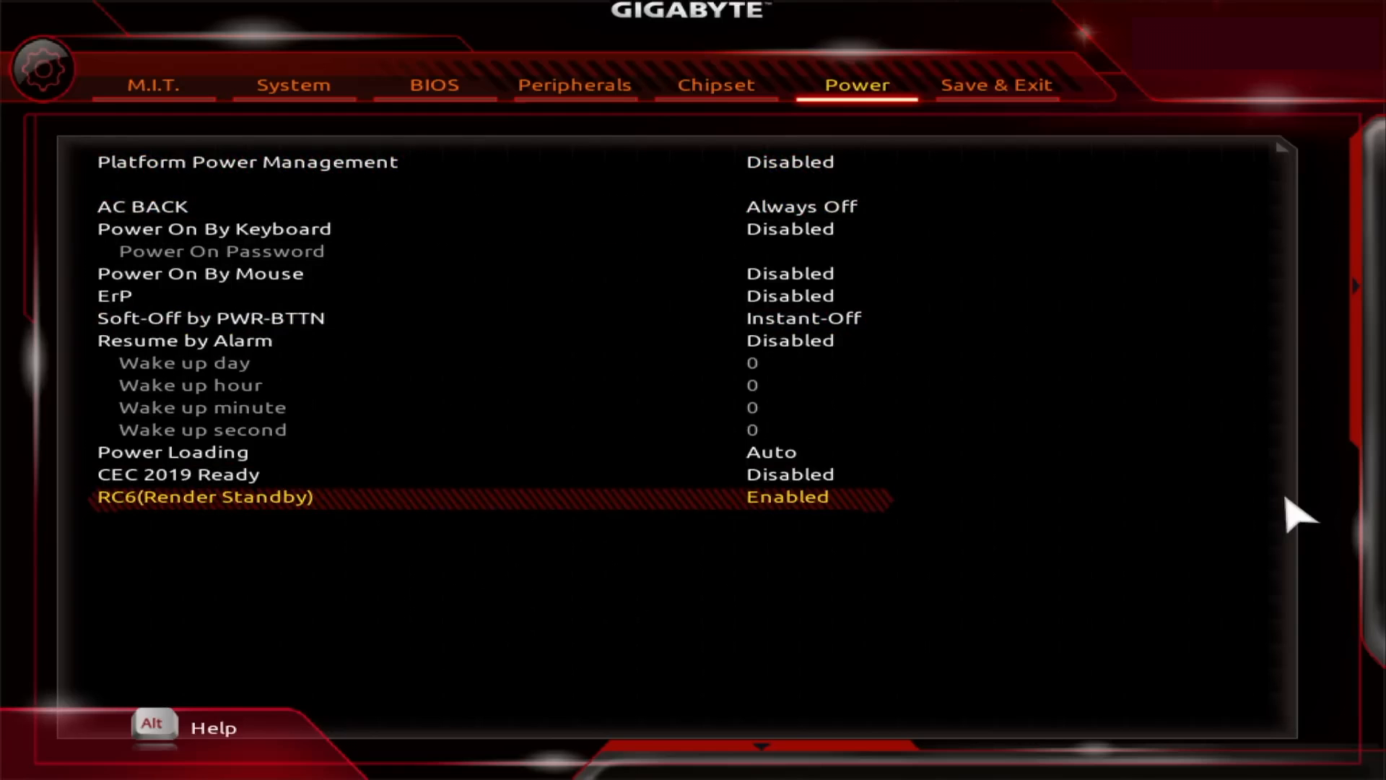
key(Return)
key(Return)
Save the BIOS configuration with Save & Exit Setup and reset the computer
key(Right)
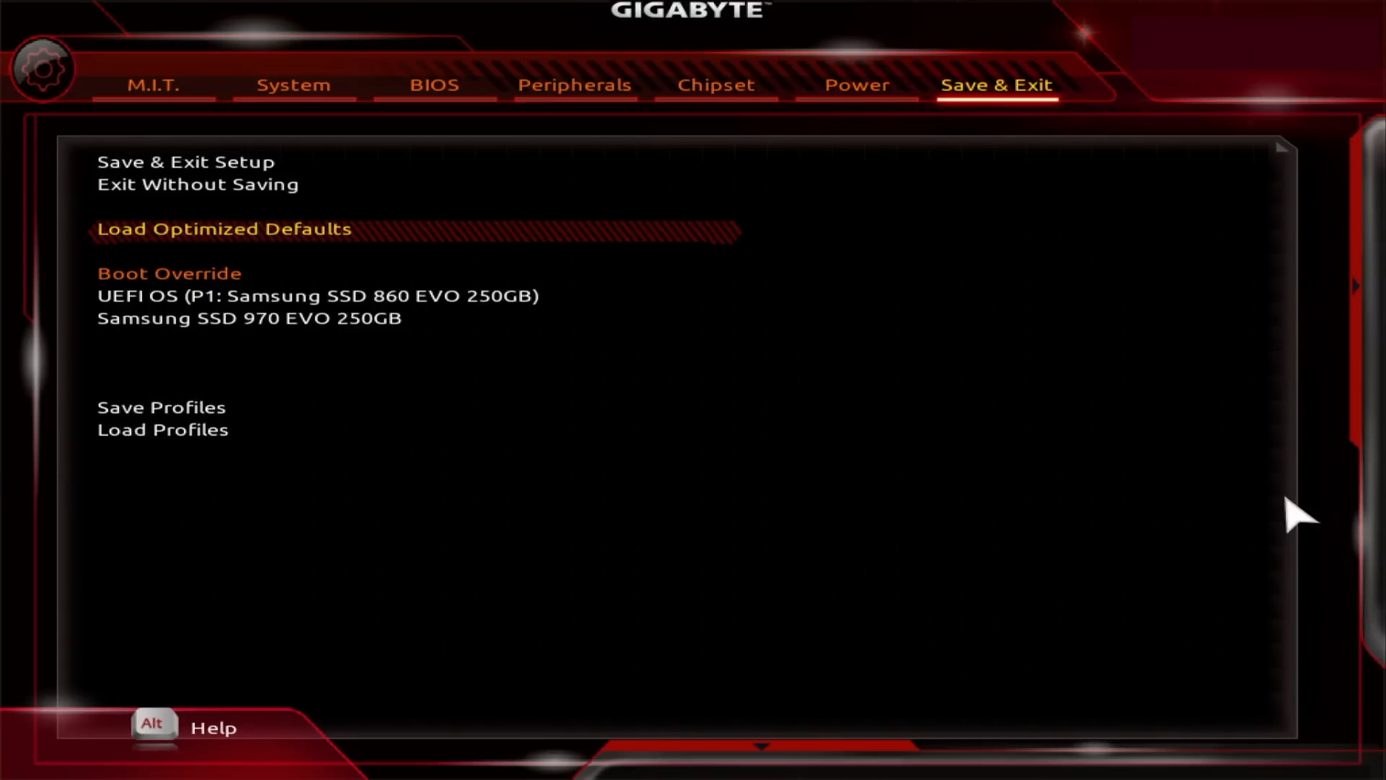
key(Up)
key(Up)
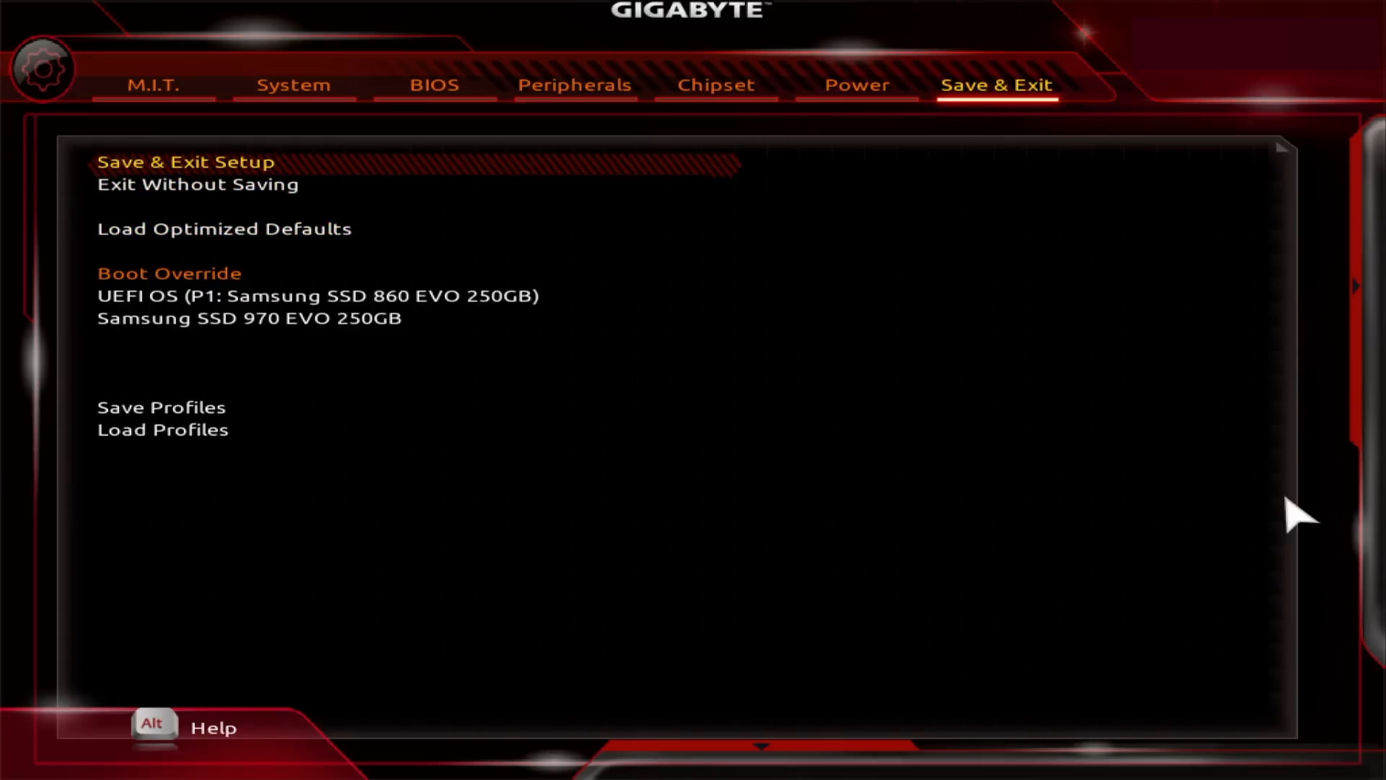
key(Return)
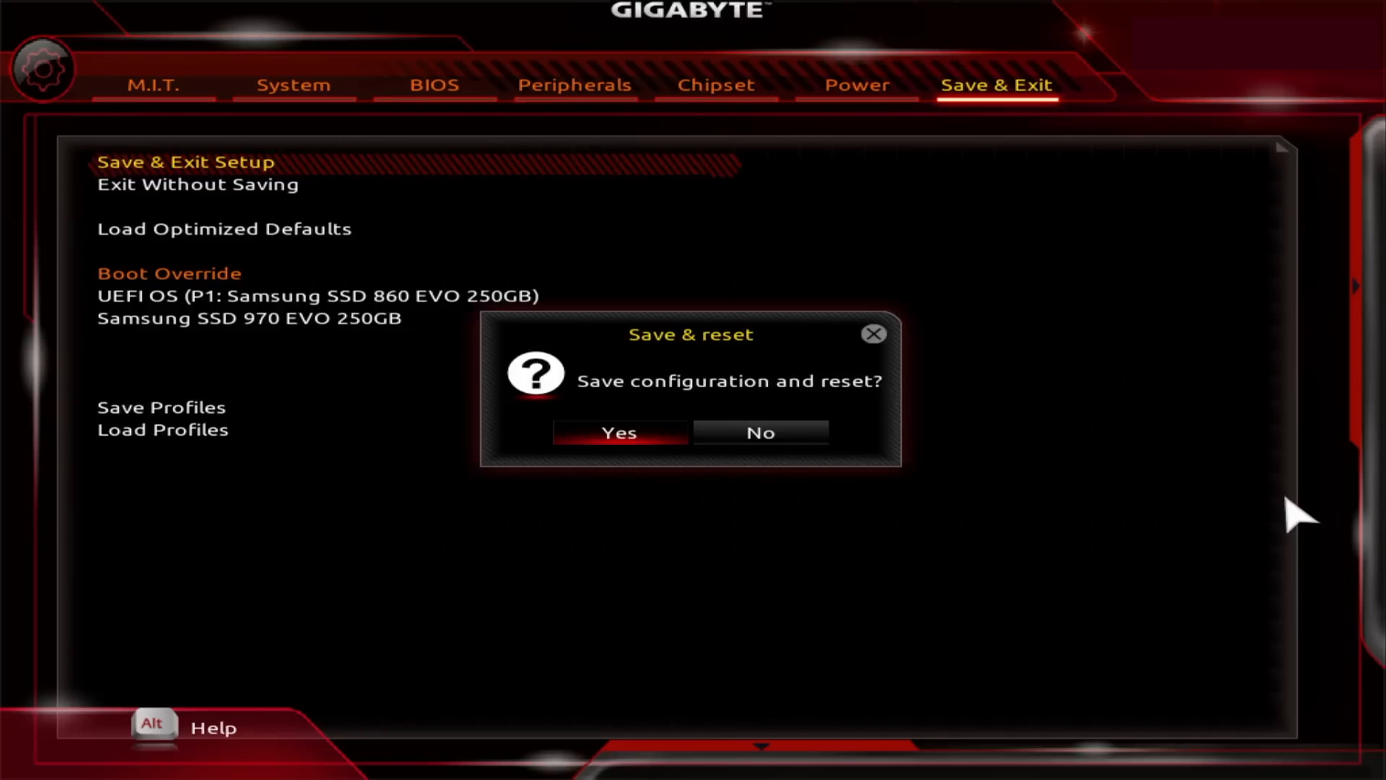
key(Return)
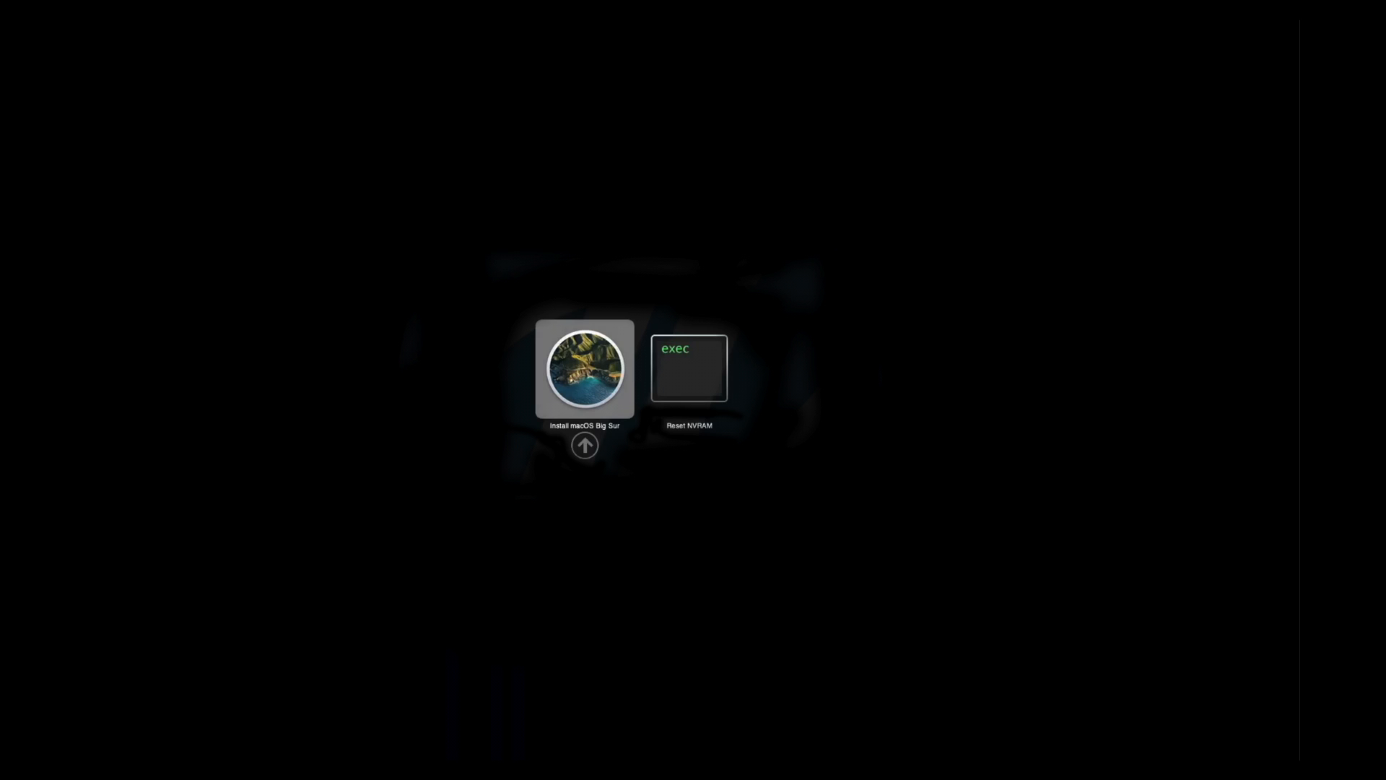
Boot the Install macOS Big Sur entry and open Disk Utility from macOS Recovery
key(Return)
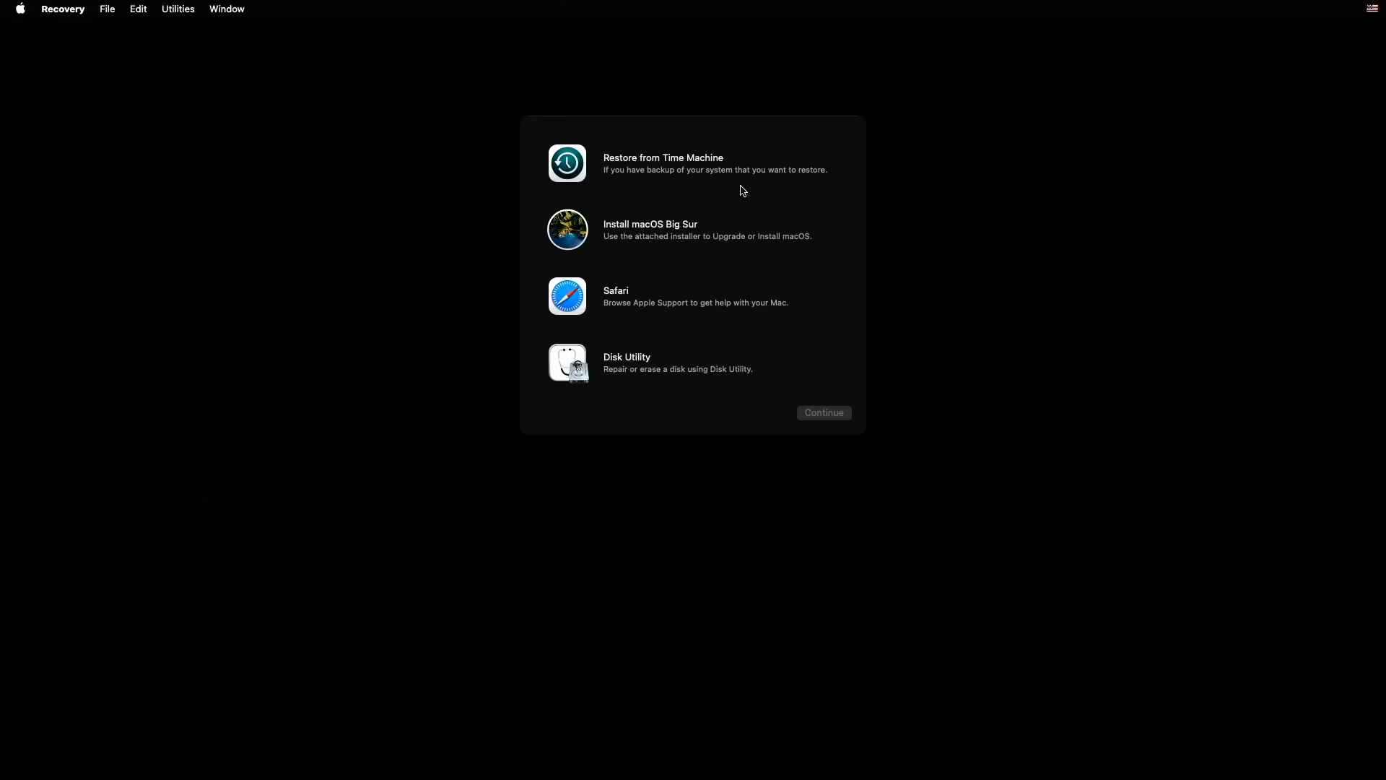
click(626, 368)
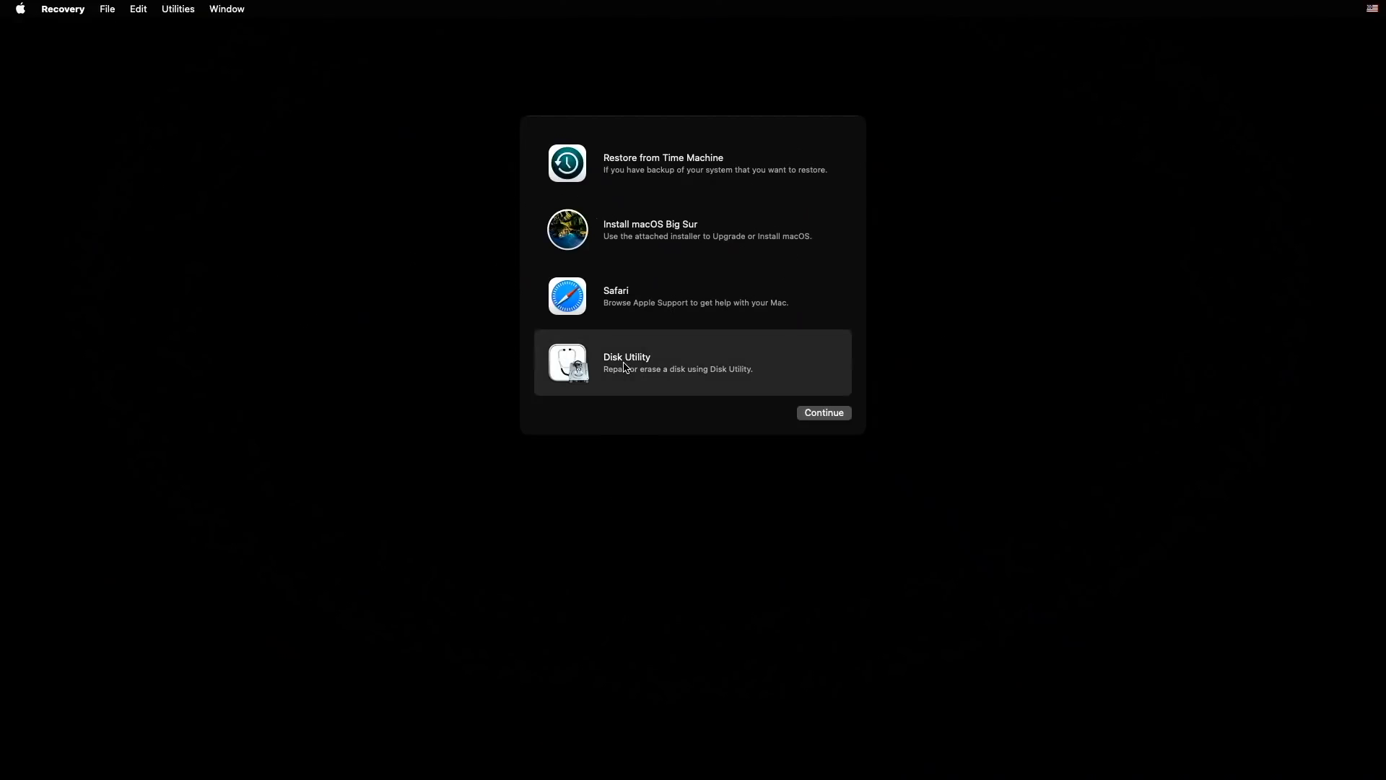
click(837, 415)
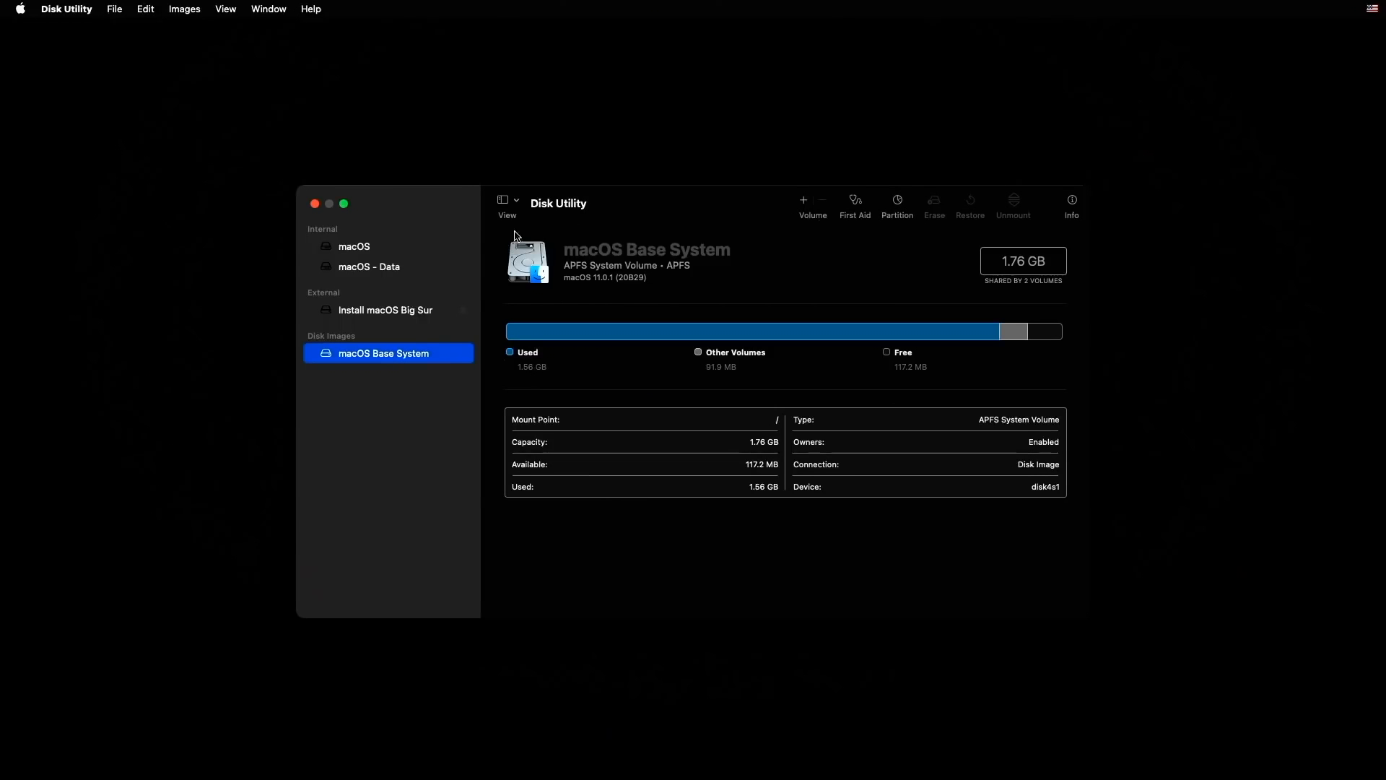
Show all devices and erase the internal SanDisk SDSSDA240G Media disk as APFS with GUID Partition Map, naming it macOS
click(519, 204)
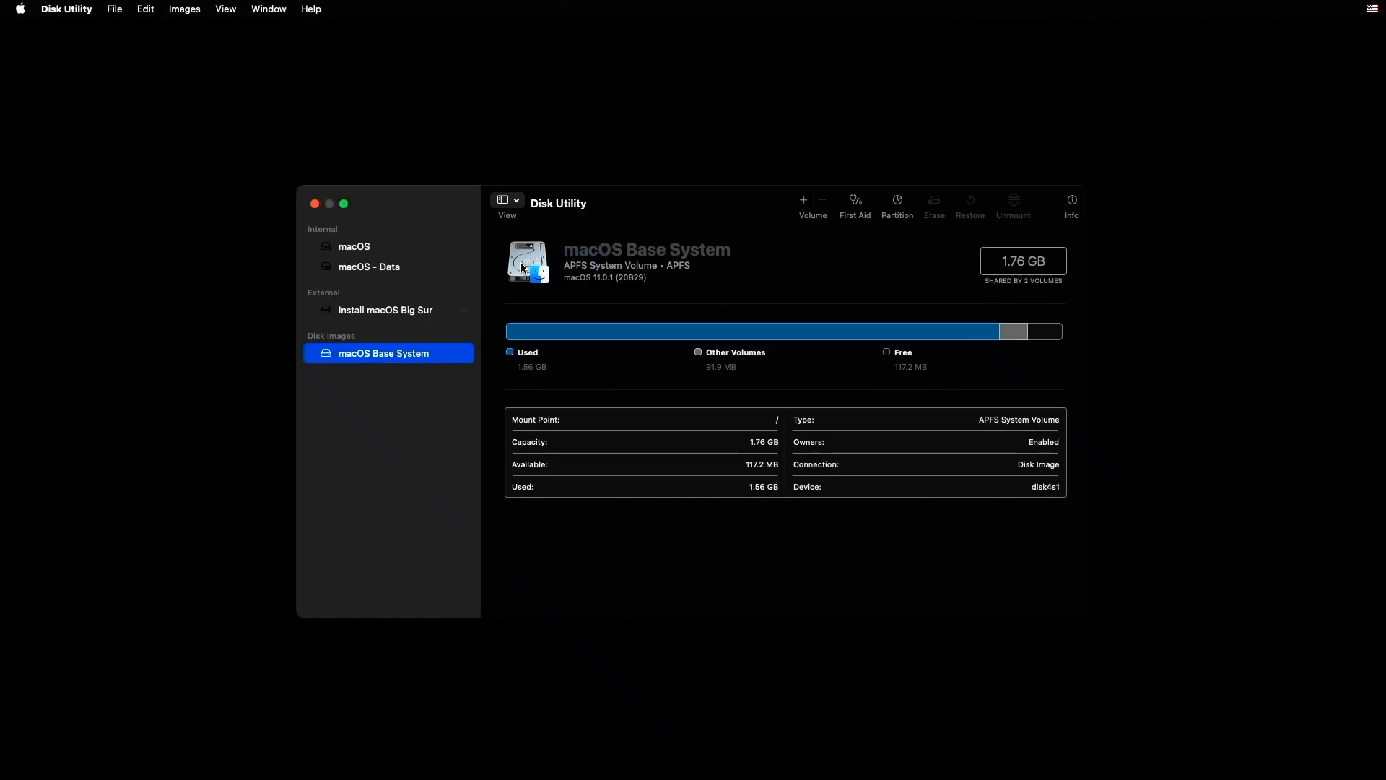
key(super+2)
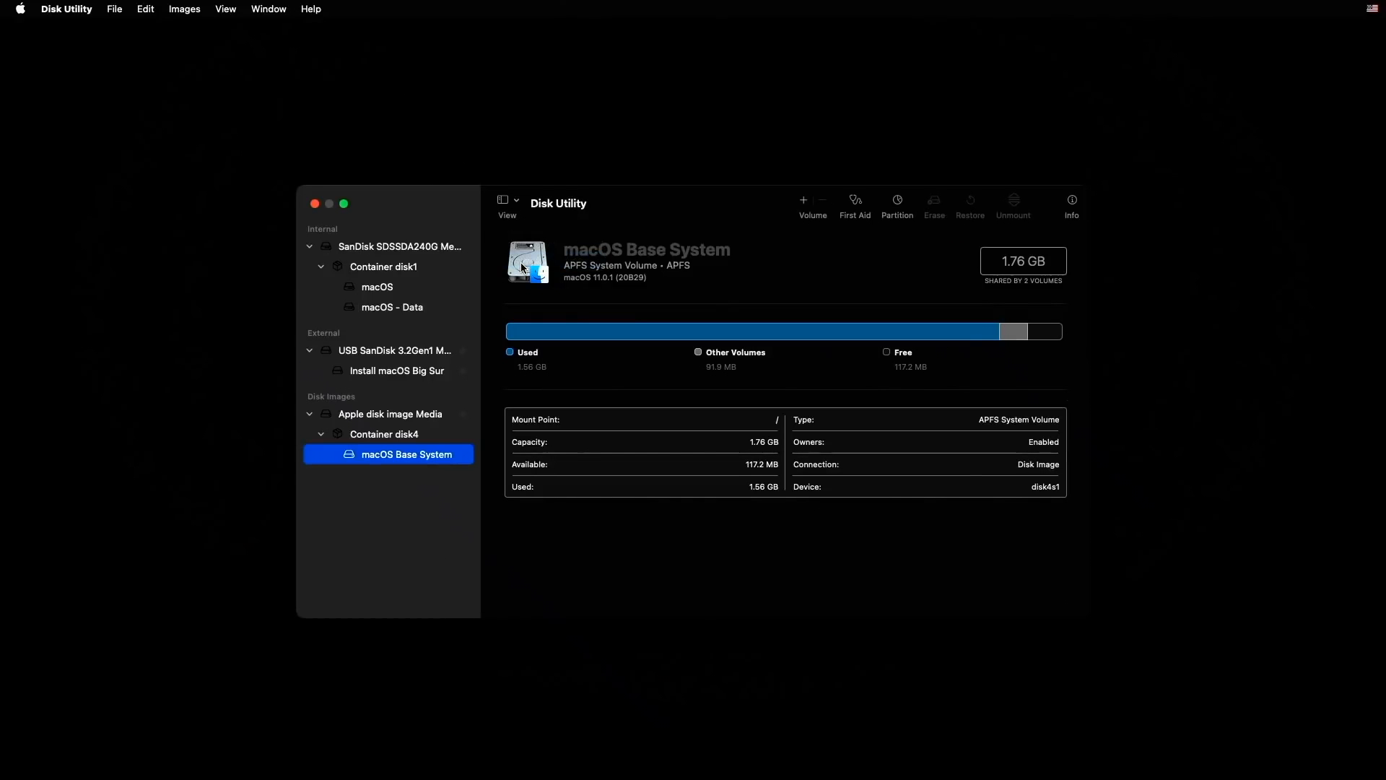
click(430, 247)
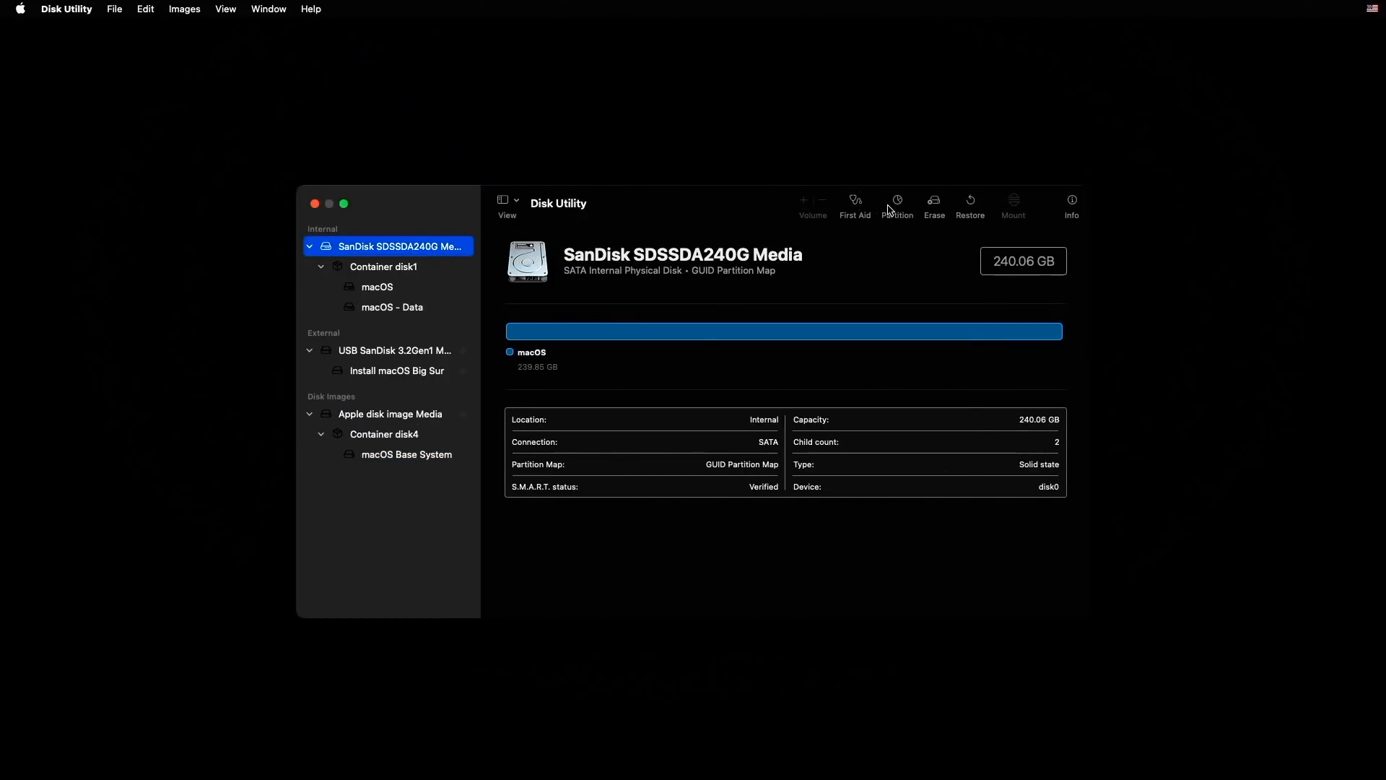
click(936, 207)
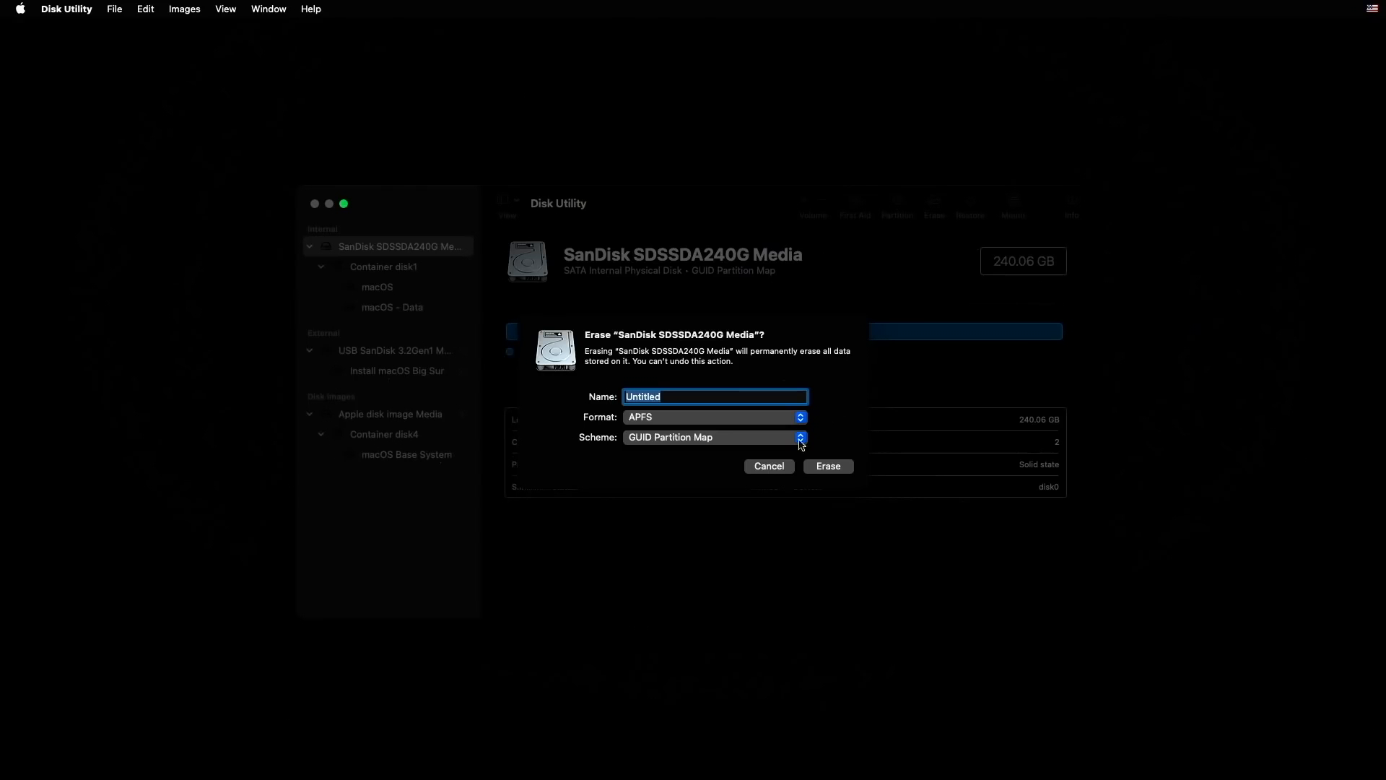
text(macOS)
click(829, 466)
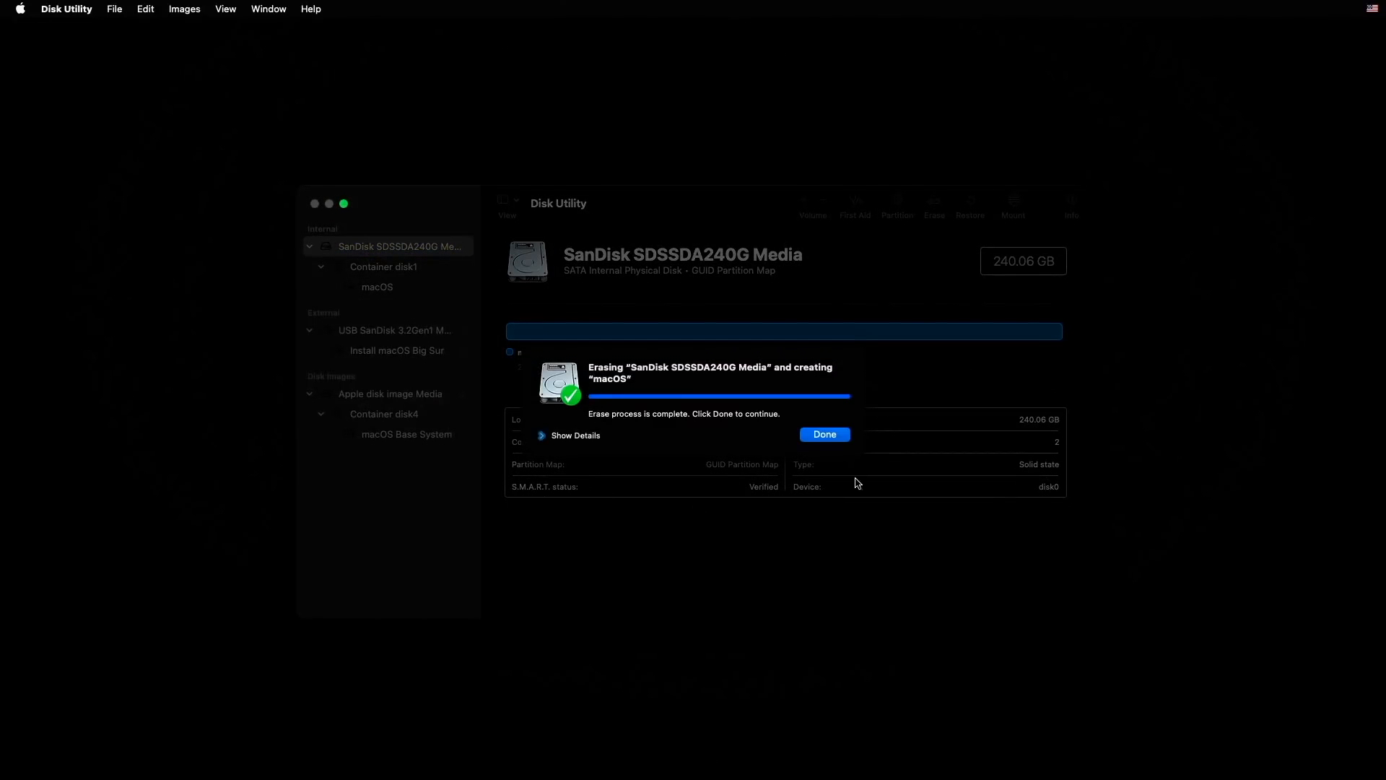
click(837, 438)
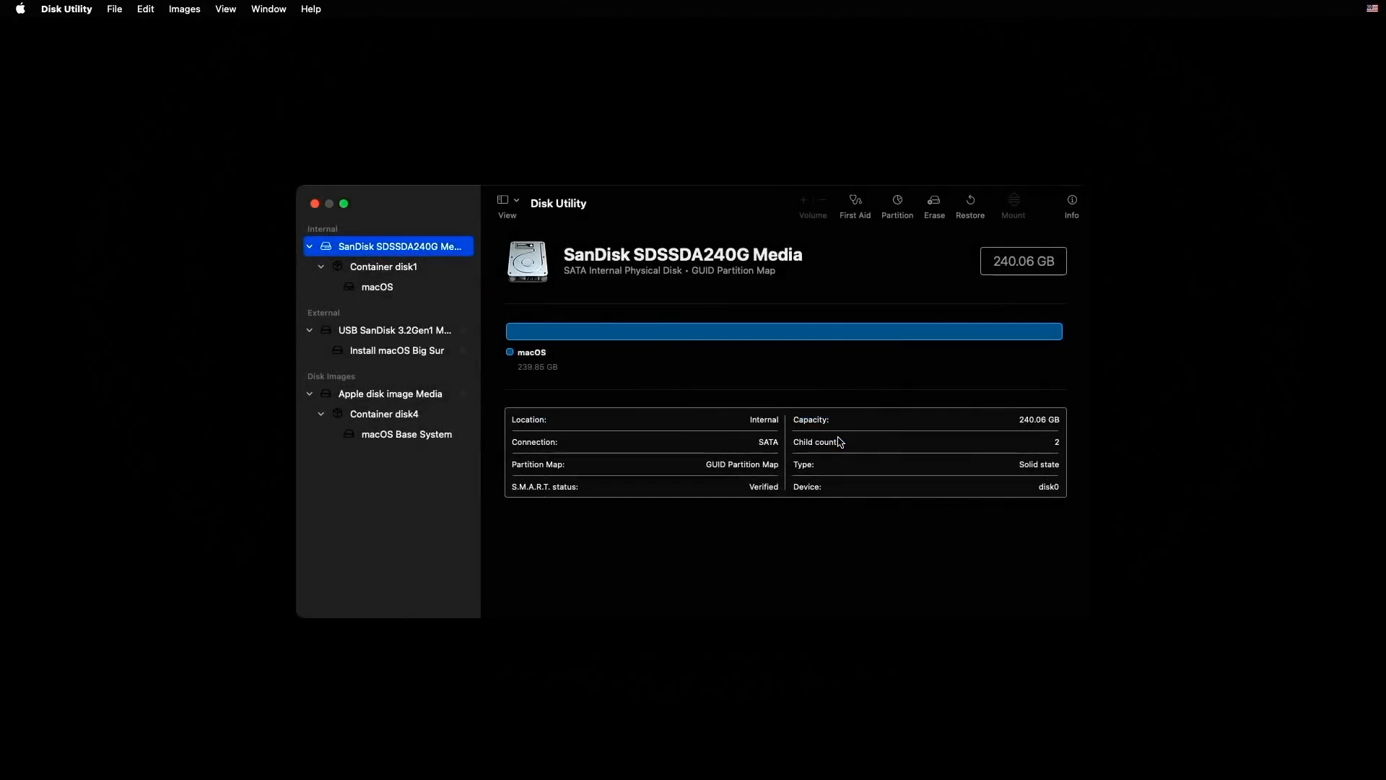
click(315, 203)
Start the Install macOS Big Sur setup from macOS Recovery and agree to its software license agreement
click(645, 241)
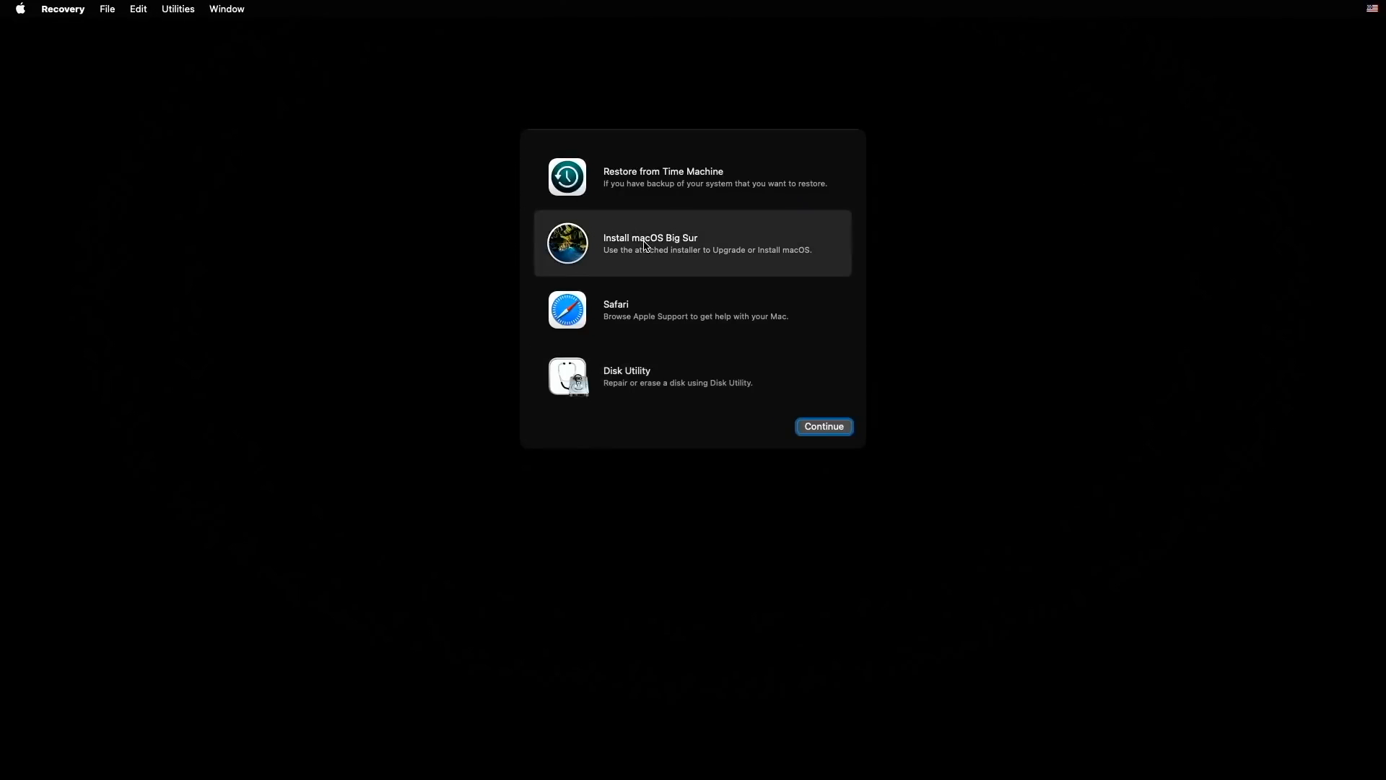
click(835, 433)
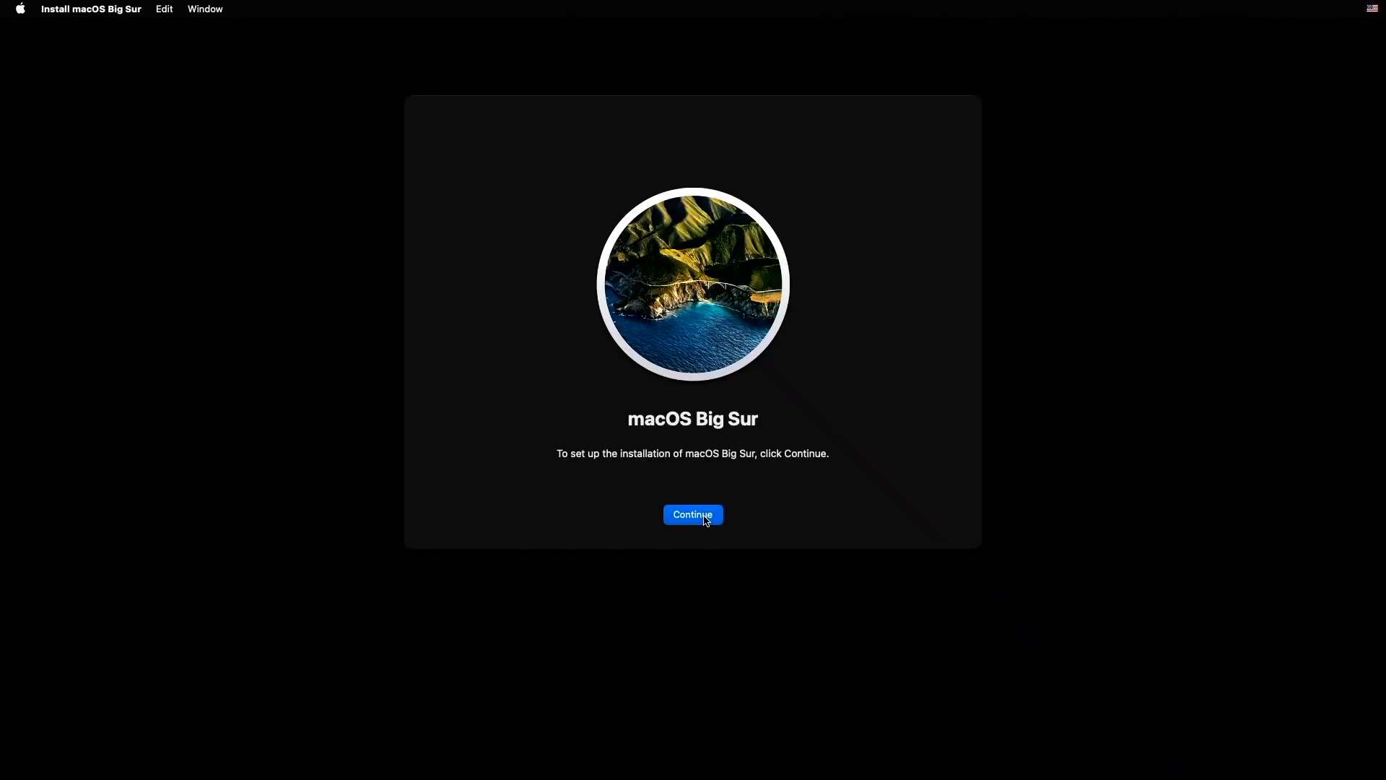
click(706, 517)
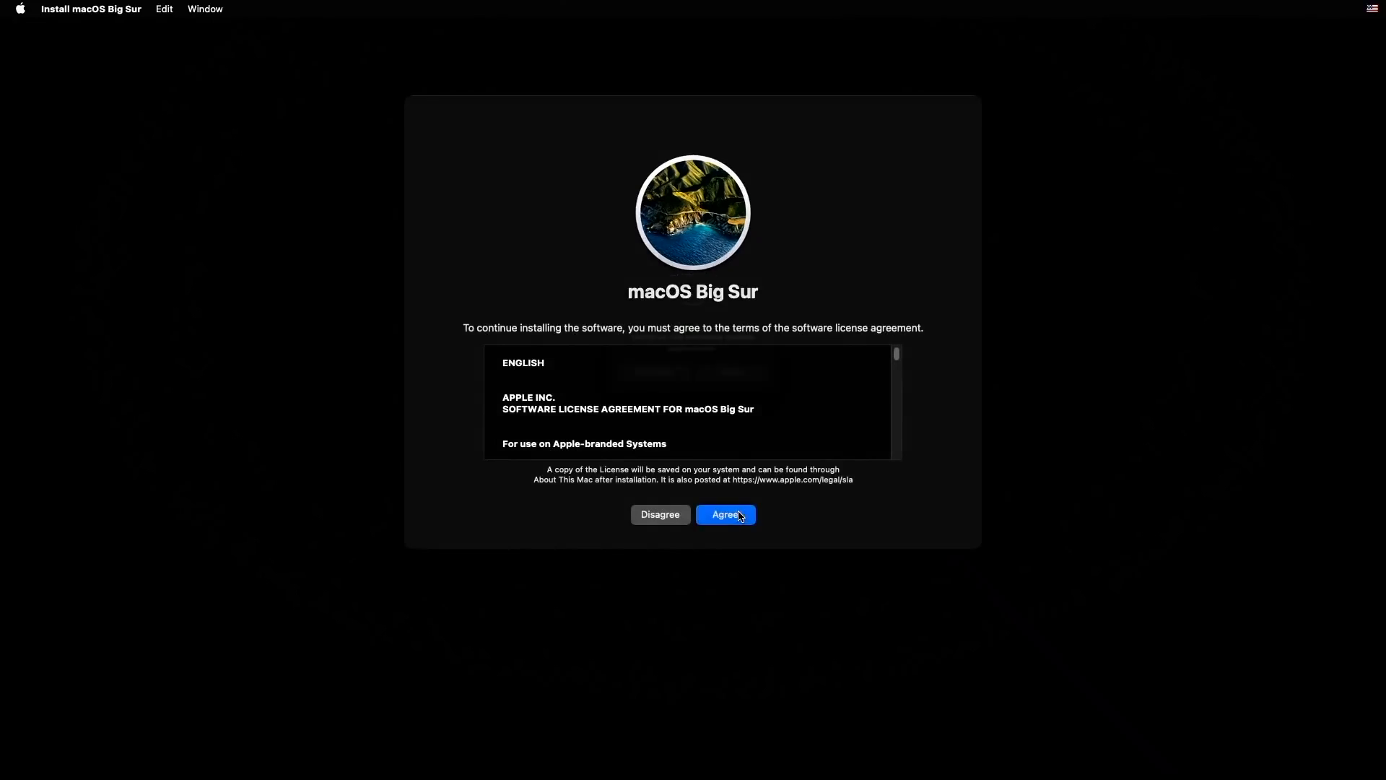
click(741, 516)
click(740, 376)
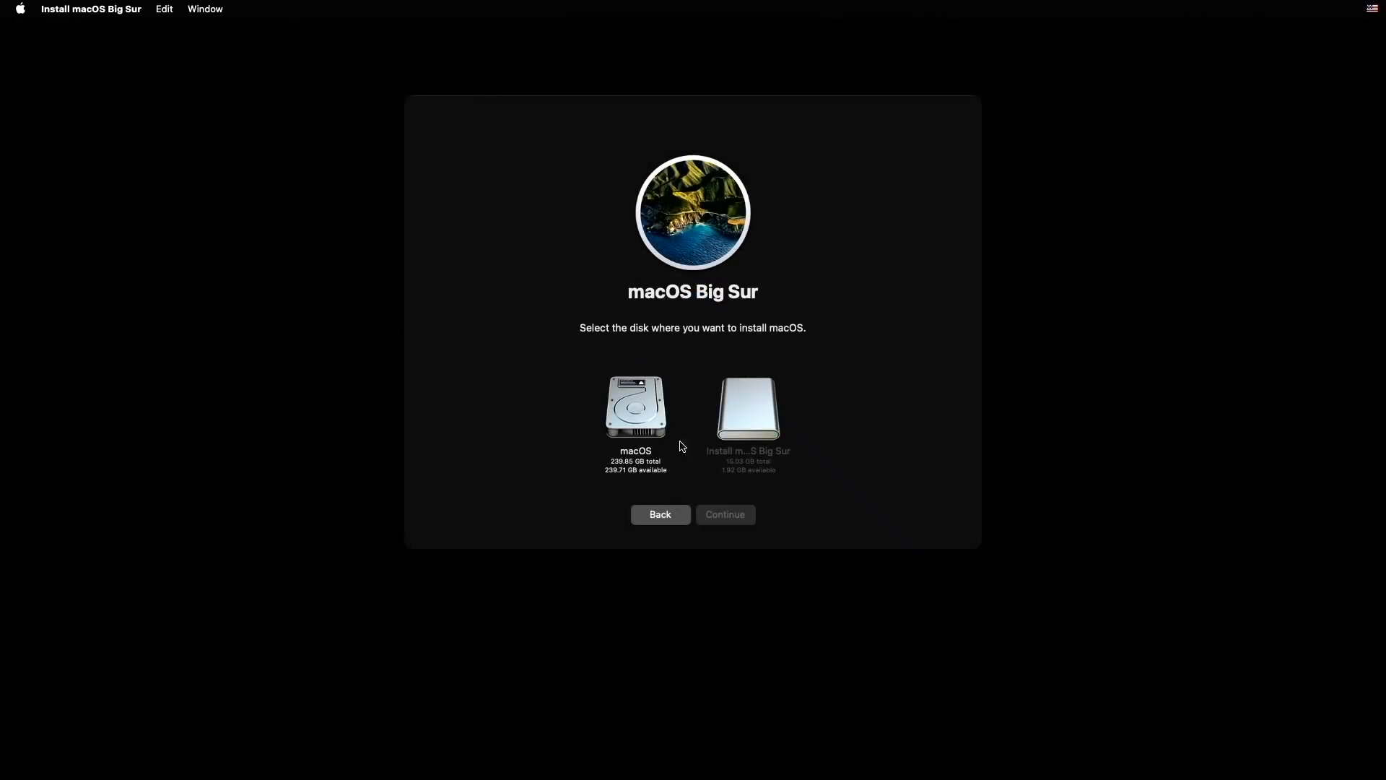
Install macOS Big Sur on the macOS disk and boot the macOS Installer entry to continue the installation
click(638, 430)
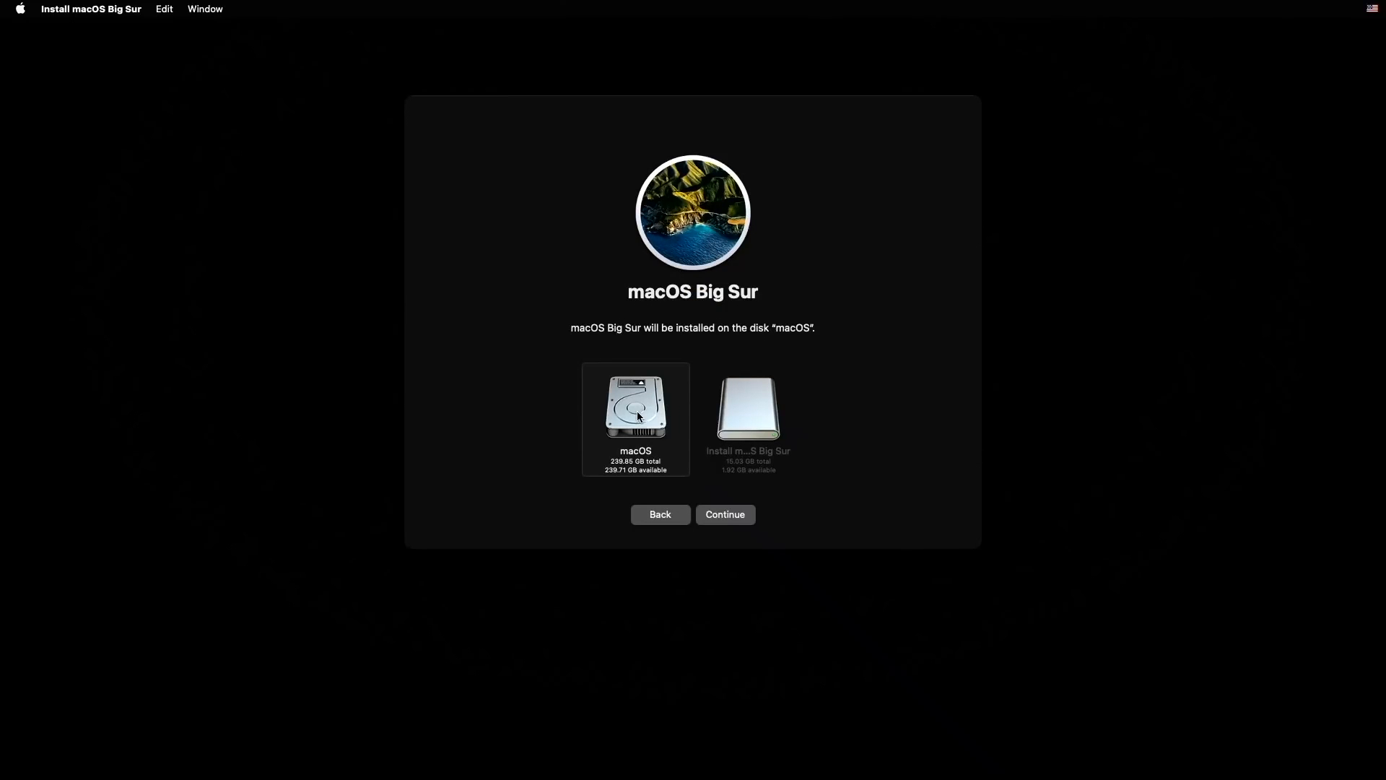
click(725, 514)
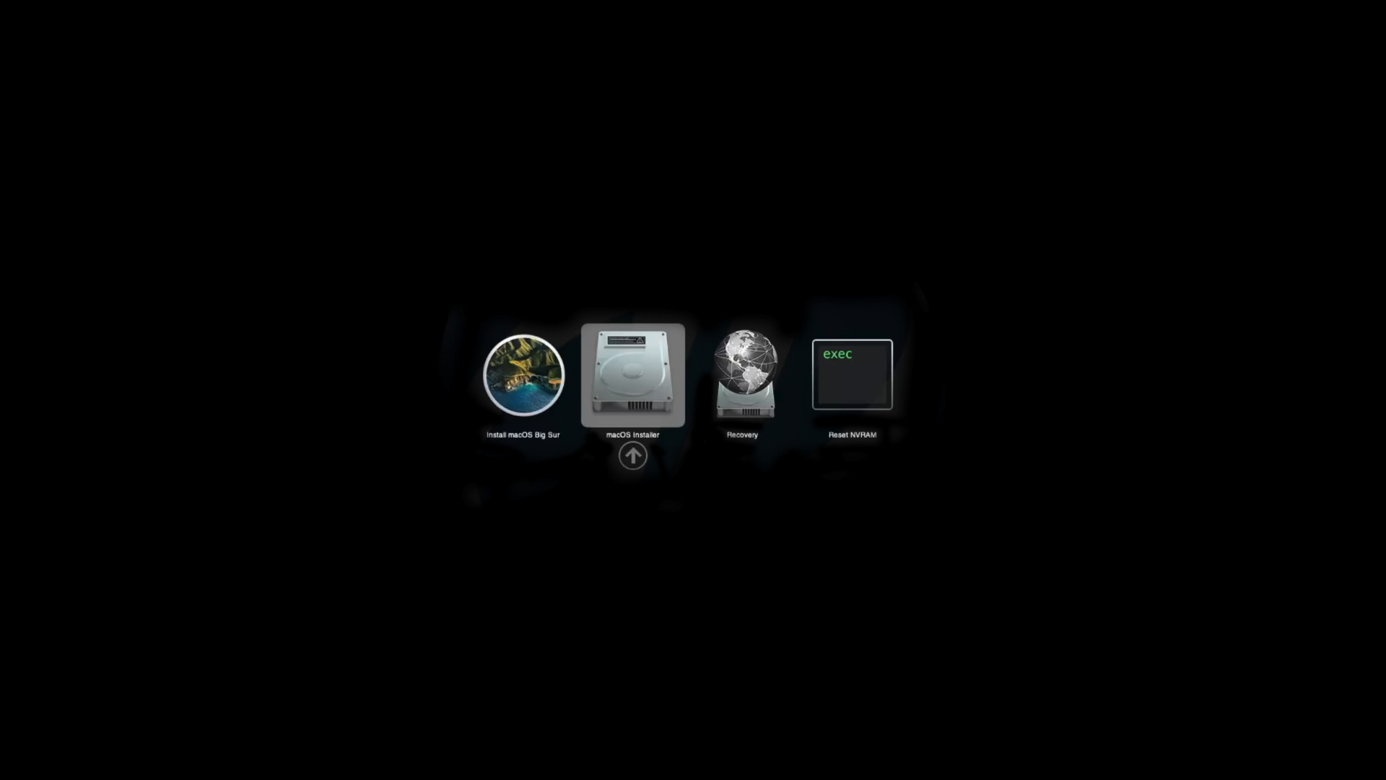
key(Return)
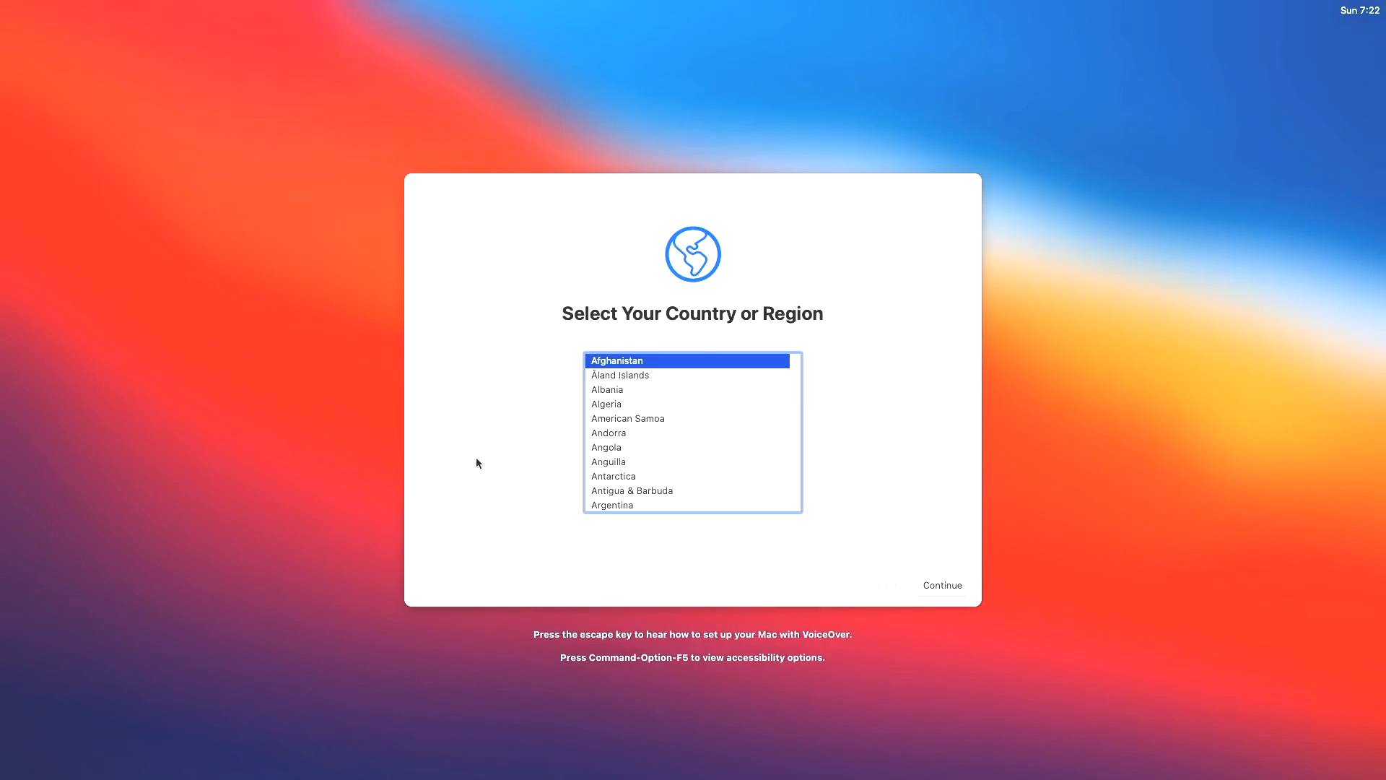
Set the country or region to United States and accept the suggested written and spoken languages
scroll(721, 410, down, 20)
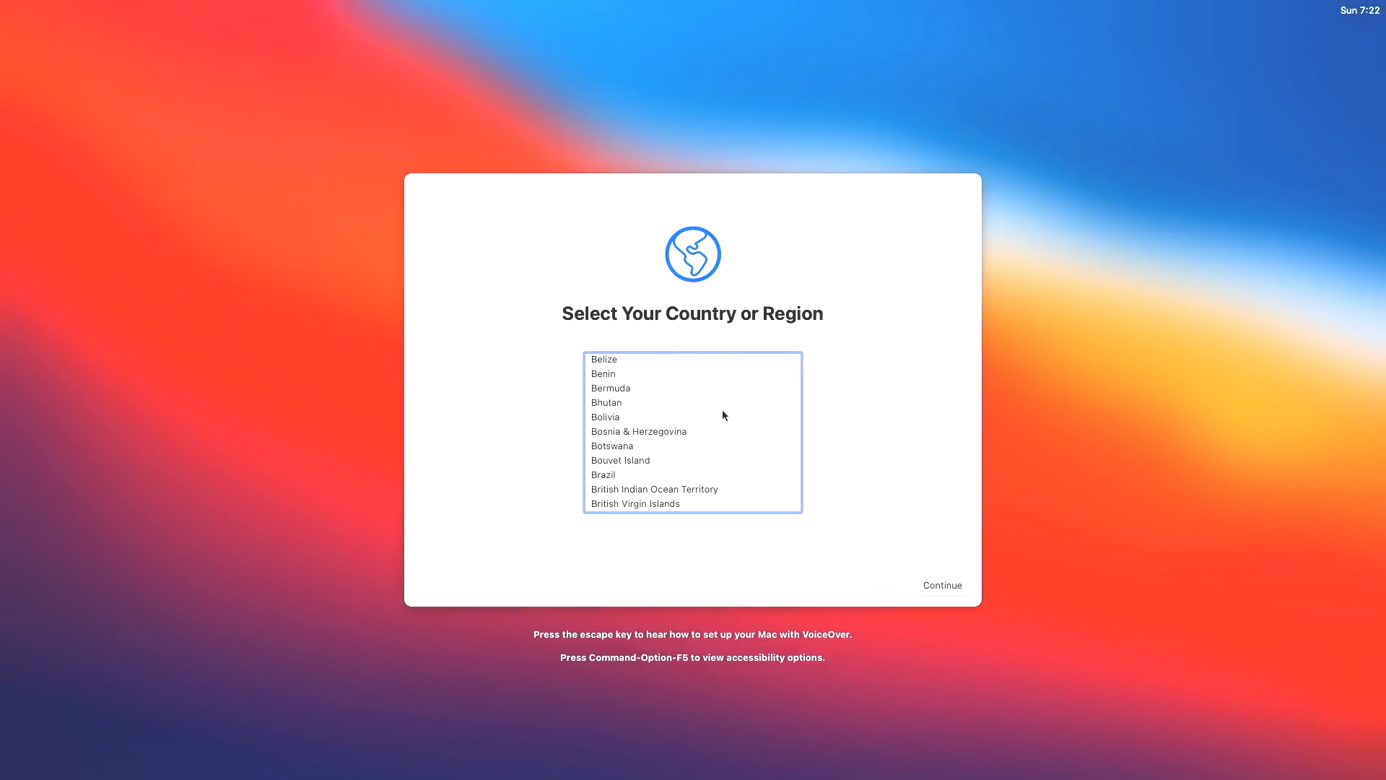
scroll(724, 410, down, 20)
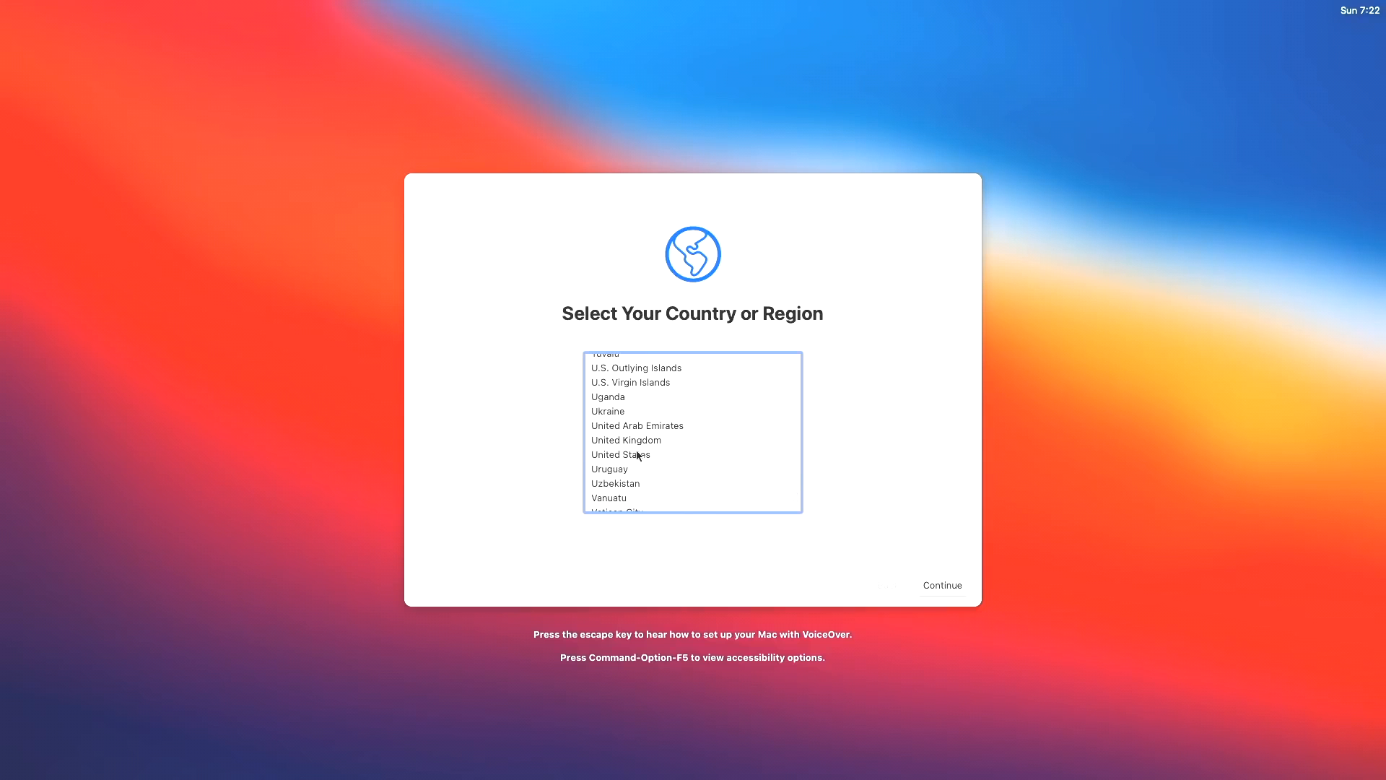
click(638, 455)
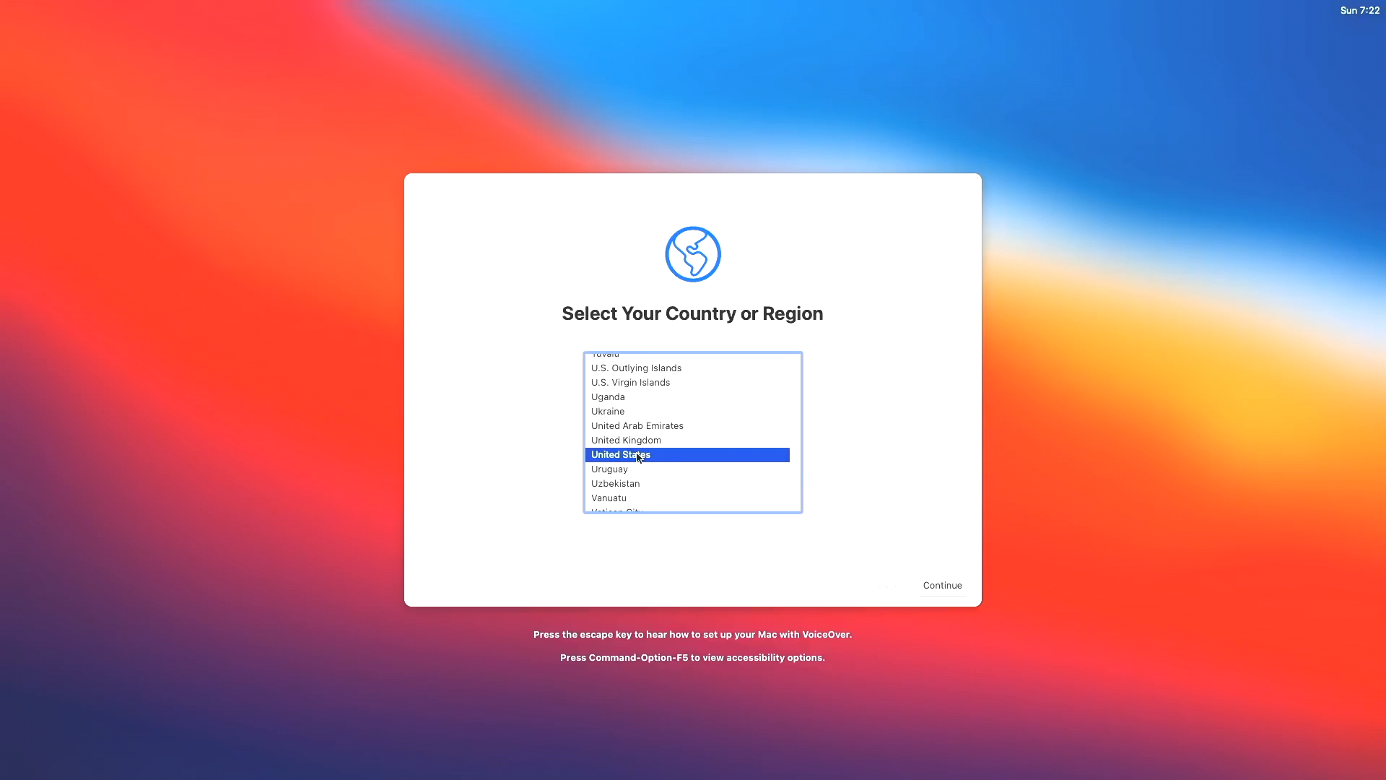
click(940, 587)
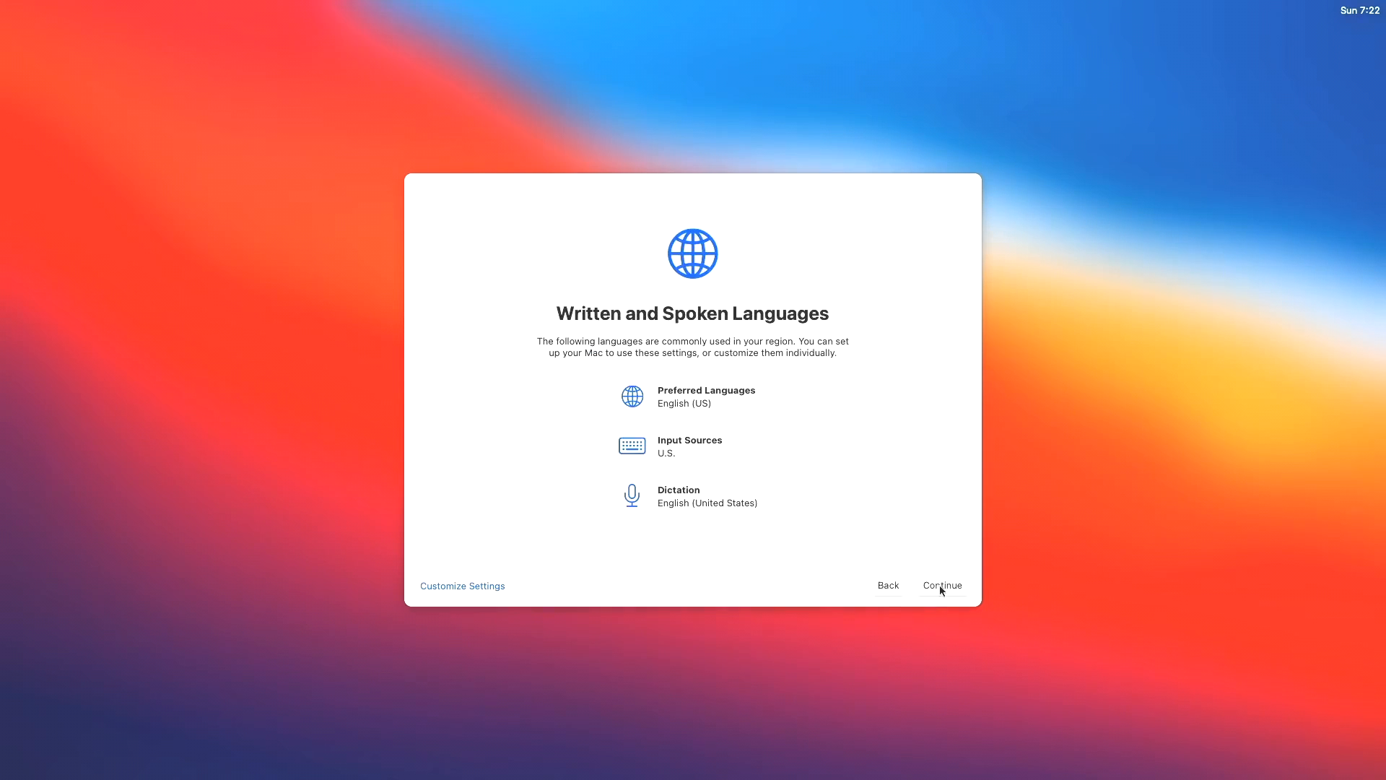
click(941, 587)
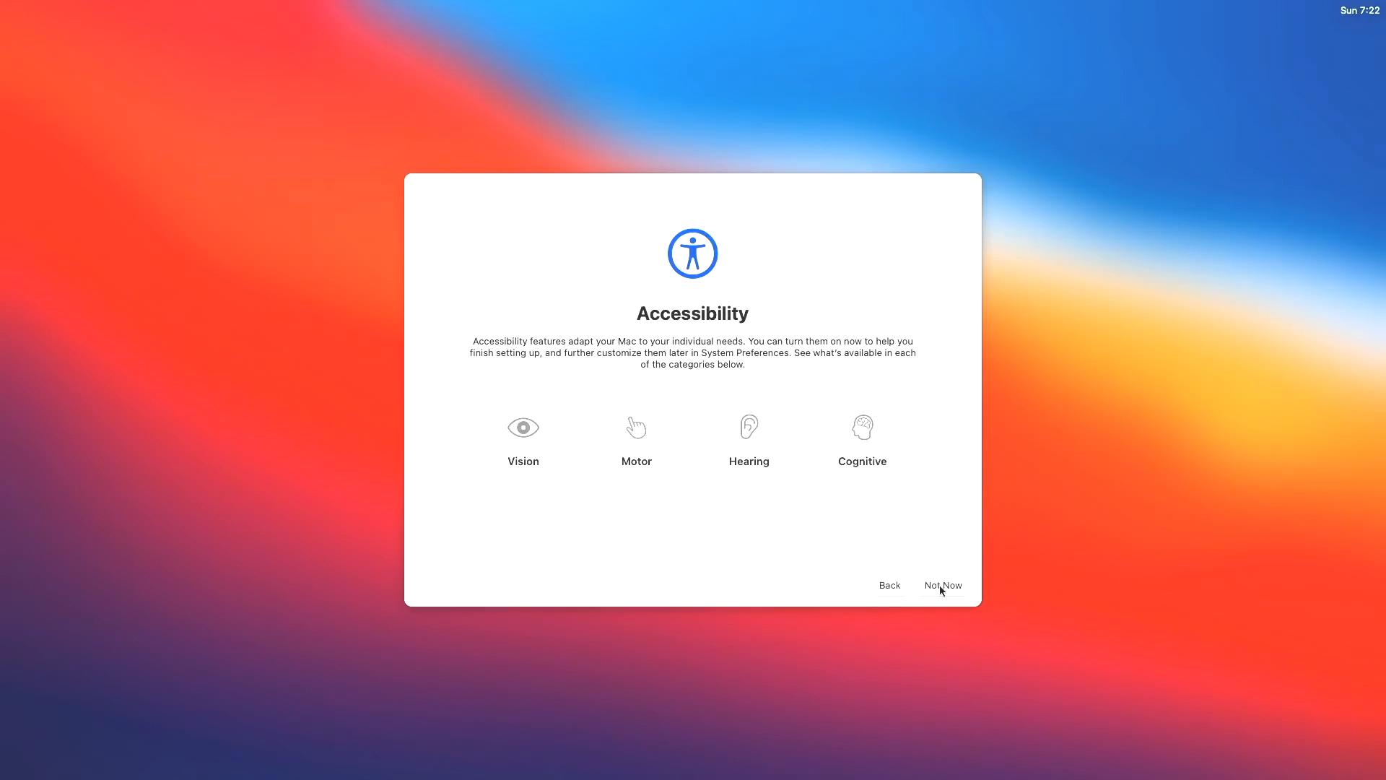
Skip the Accessibility options, accept the Data & Privacy notice and decline transferring information with Migration Assistant
click(940, 587)
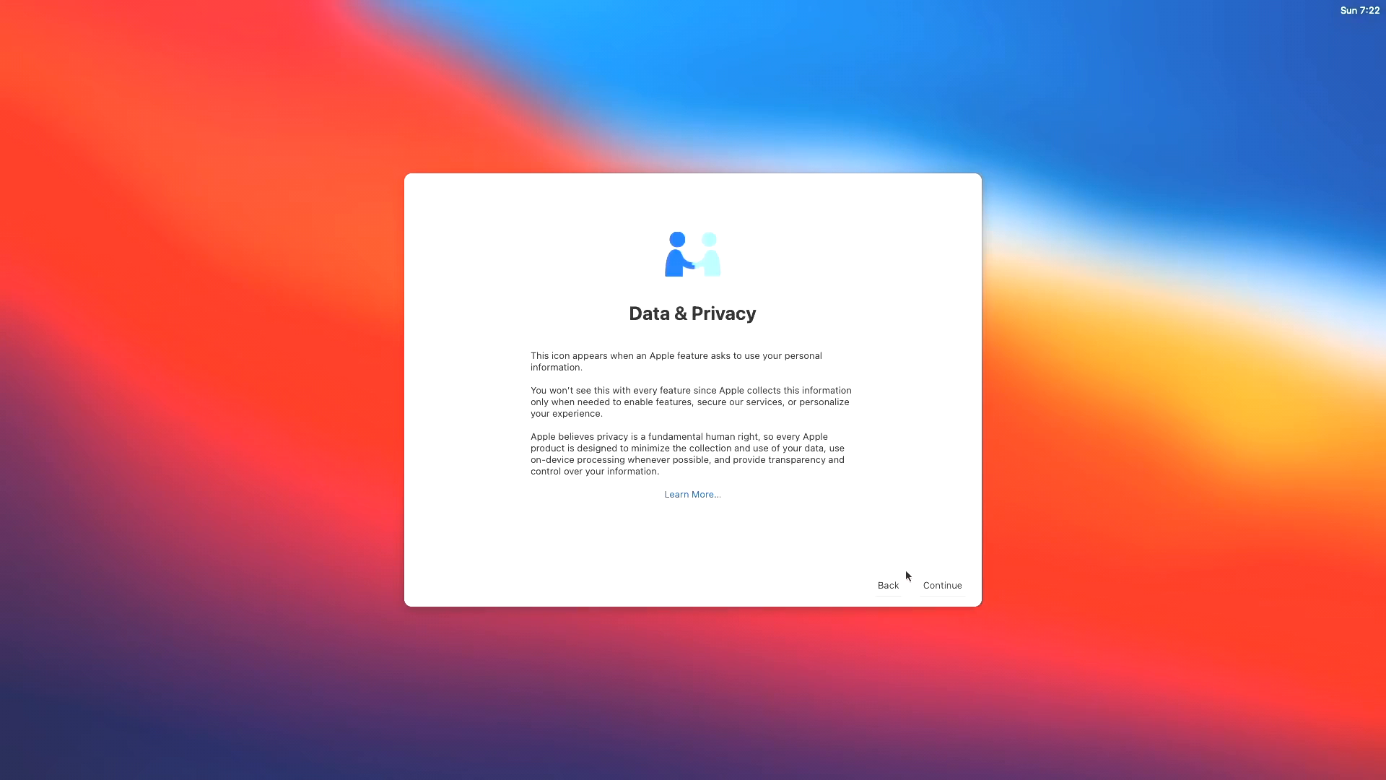
click(936, 585)
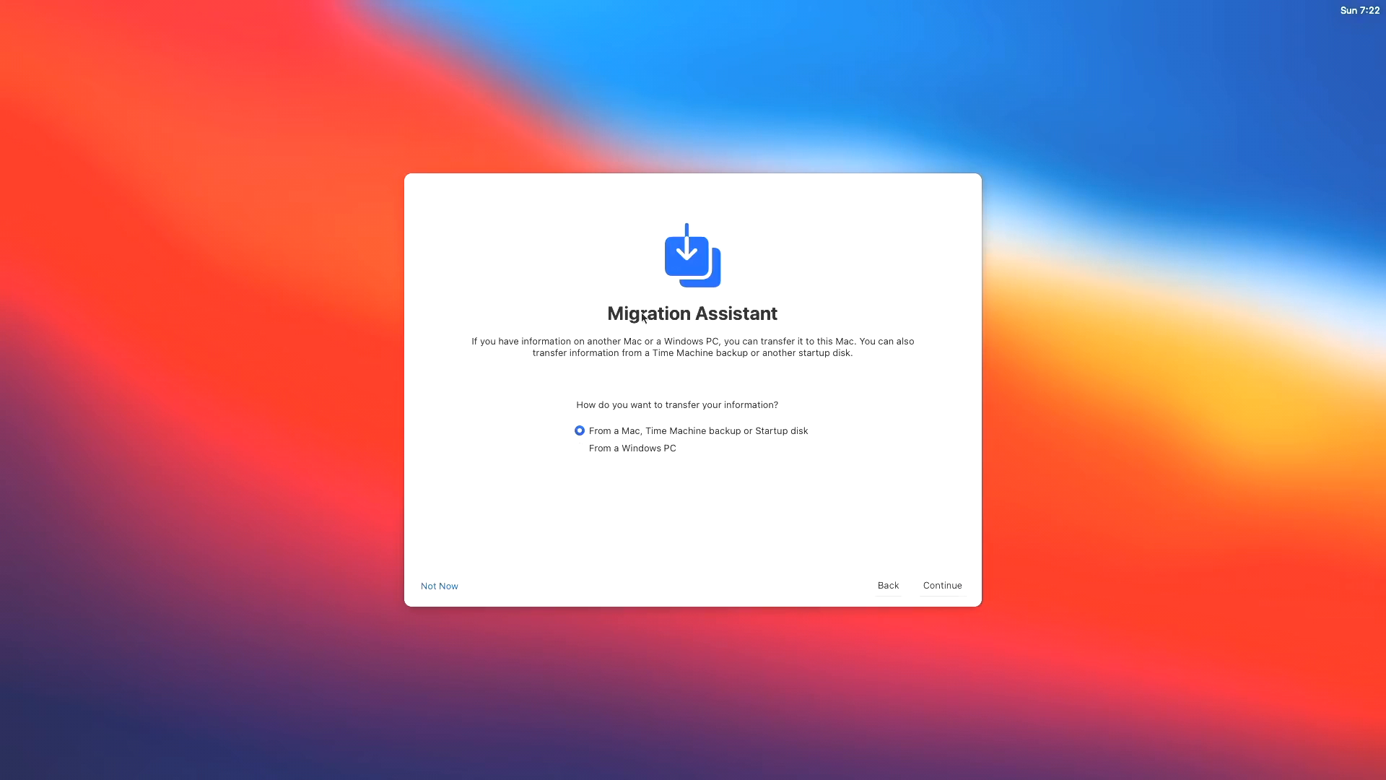
click(445, 587)
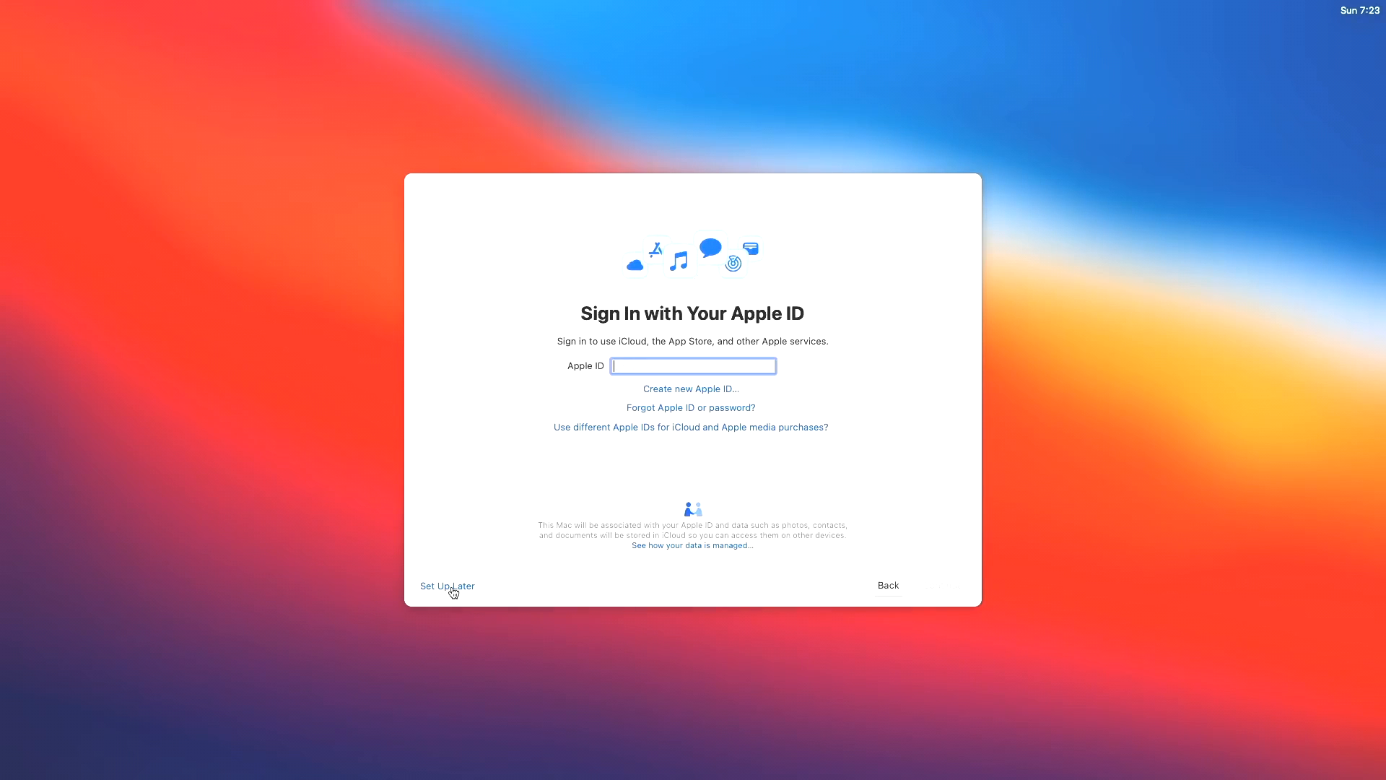
Skip the Apple ID sign-in and agree to the macOS Software License Agreement
click(453, 586)
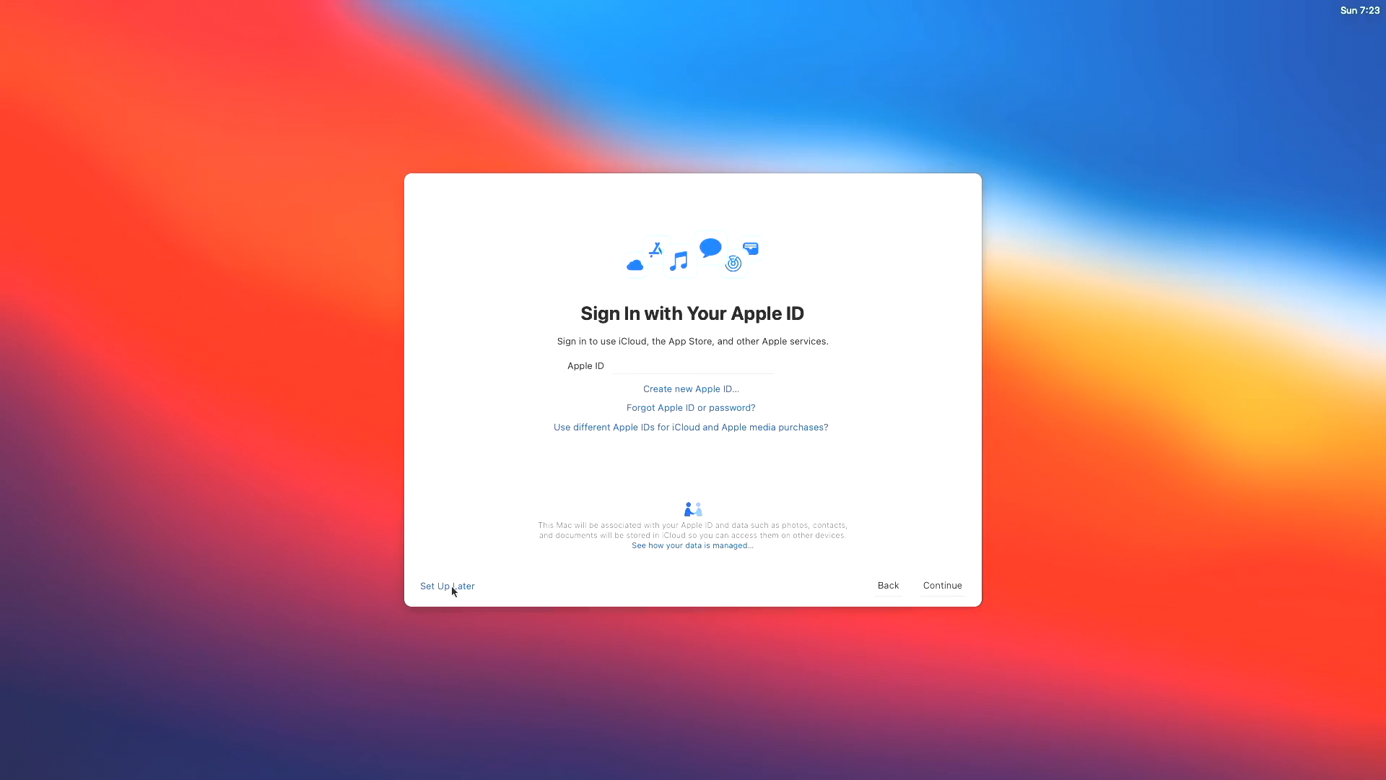
click(735, 458)
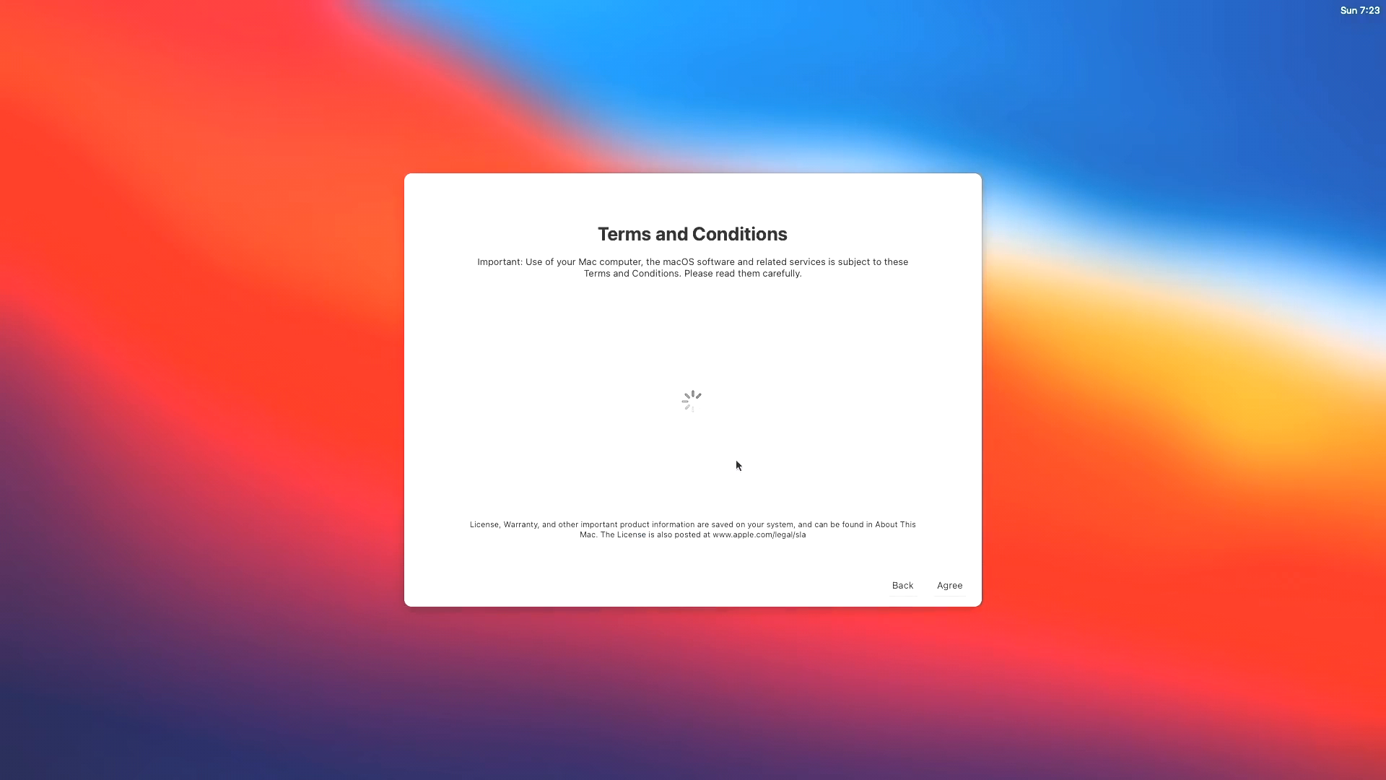
click(951, 586)
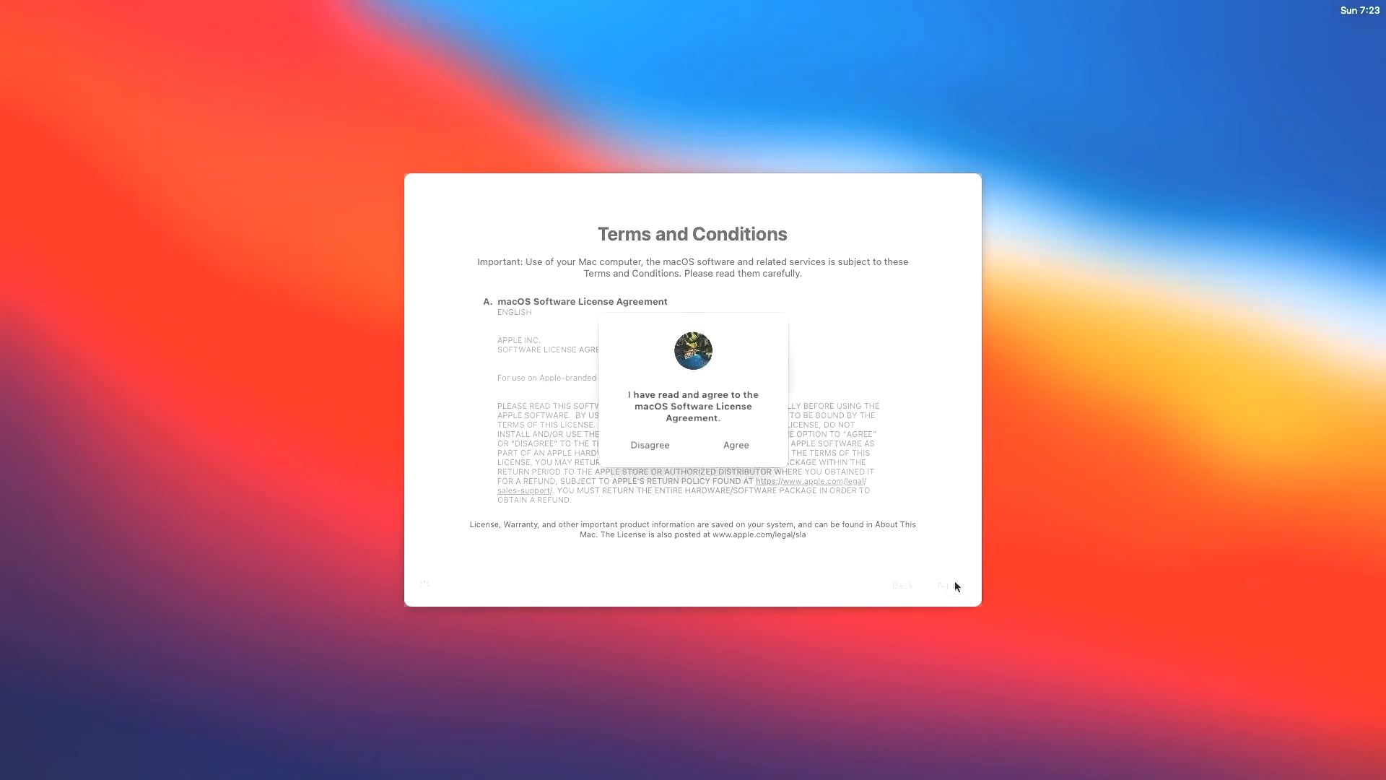
click(738, 453)
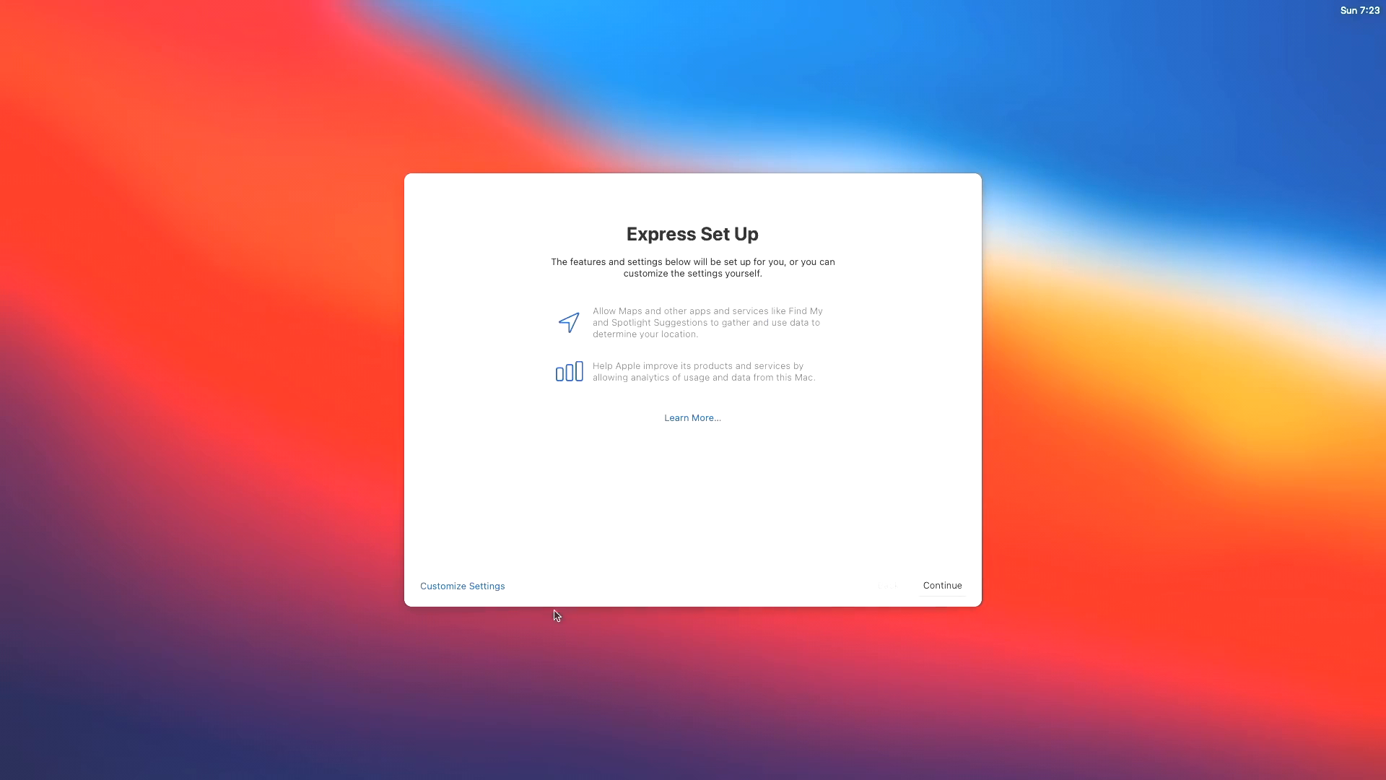
Choose to customize the express setup settings and enable Location Services on this Mac
click(494, 587)
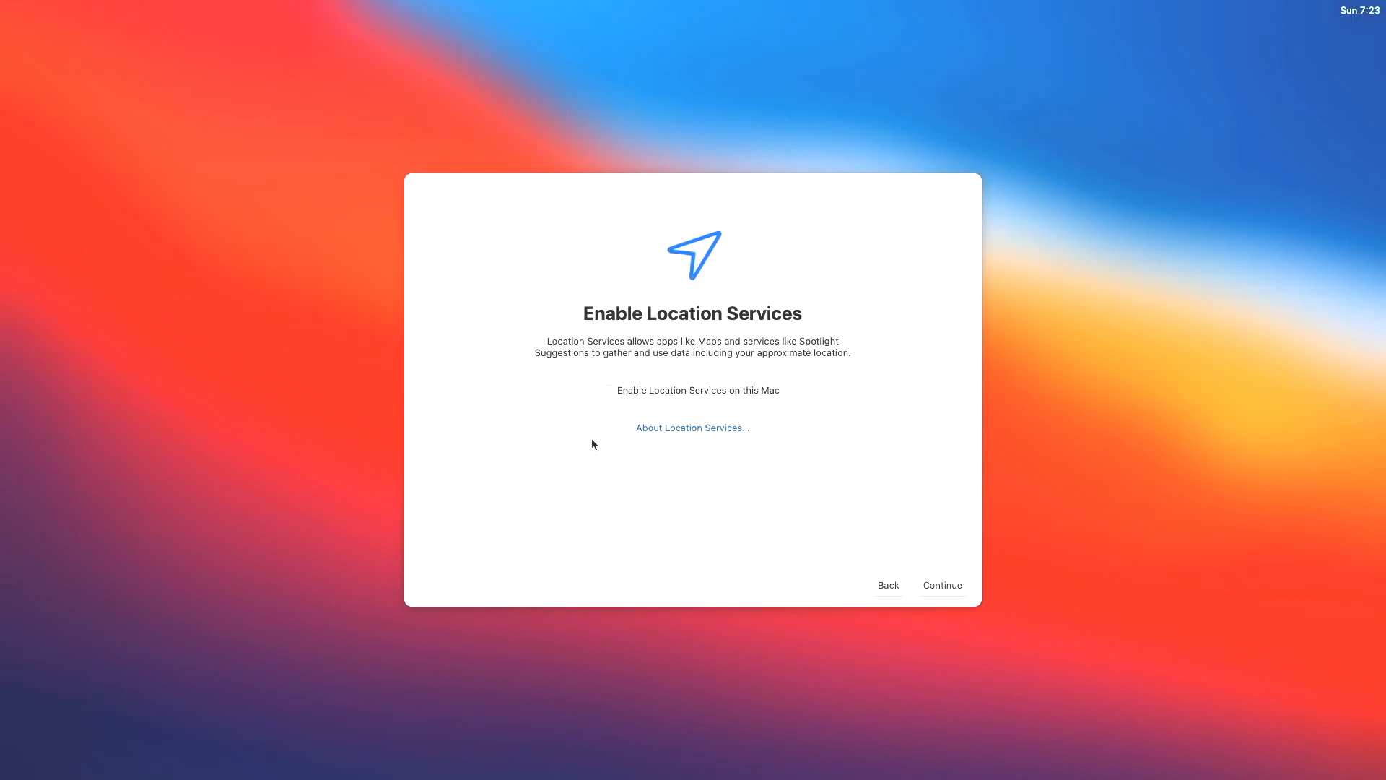
click(634, 392)
click(953, 586)
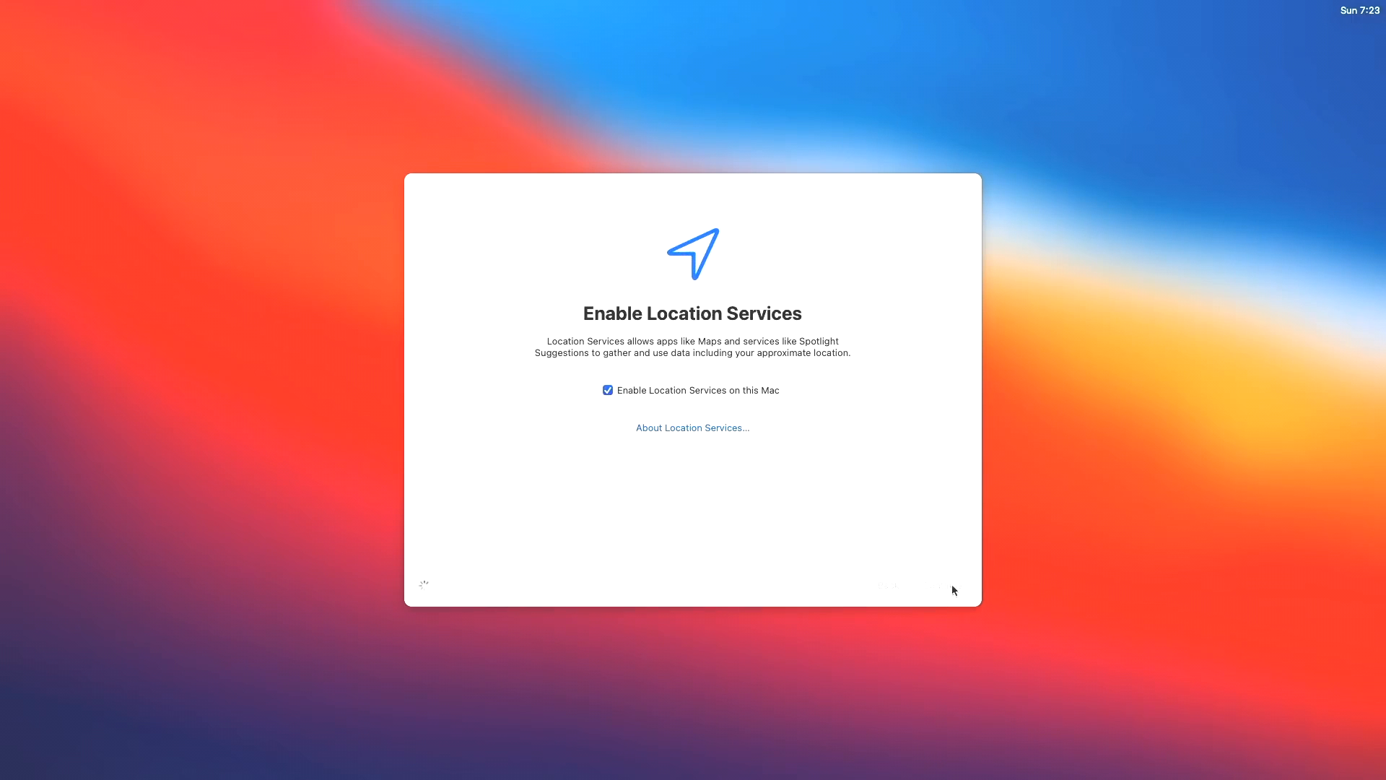
Turn off sharing Mac Analytics with Apple and postpone the Screen Time setup
click(597, 373)
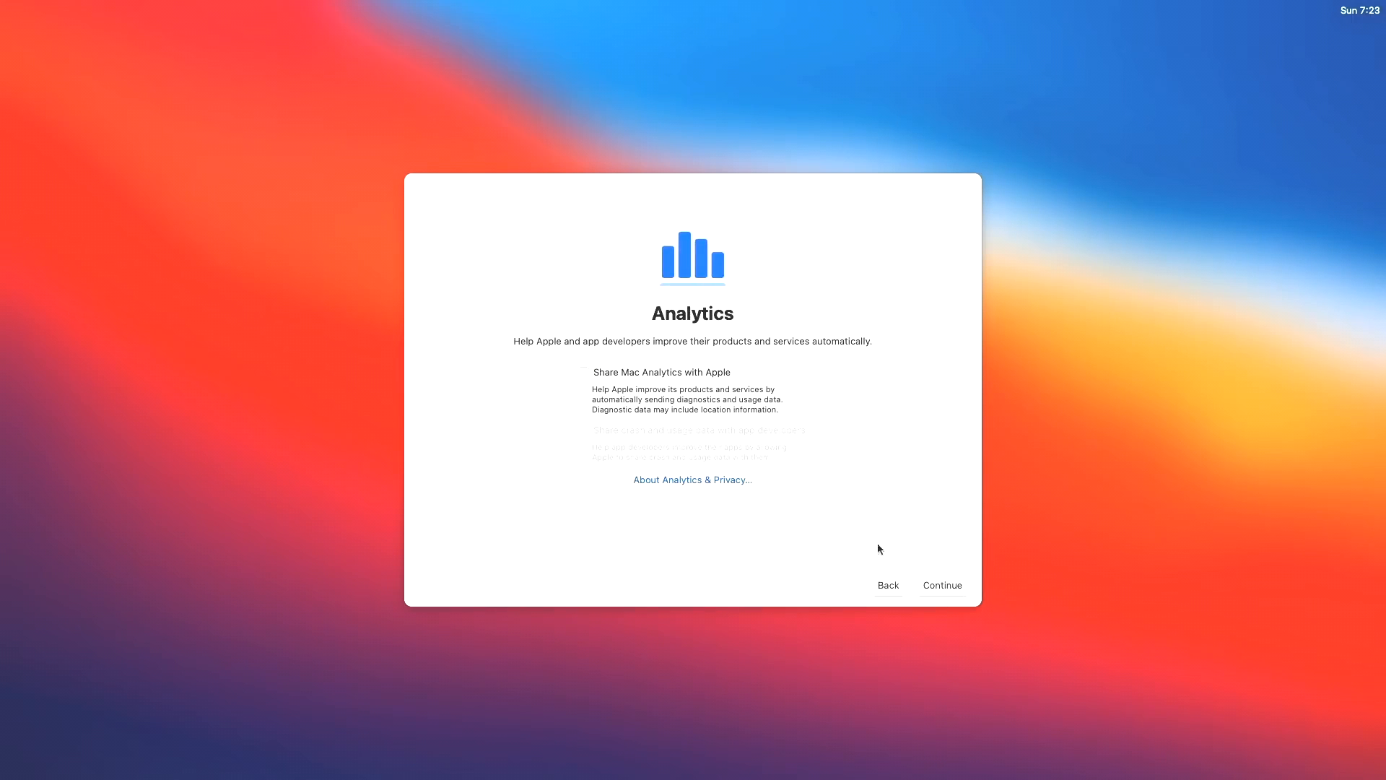
click(946, 585)
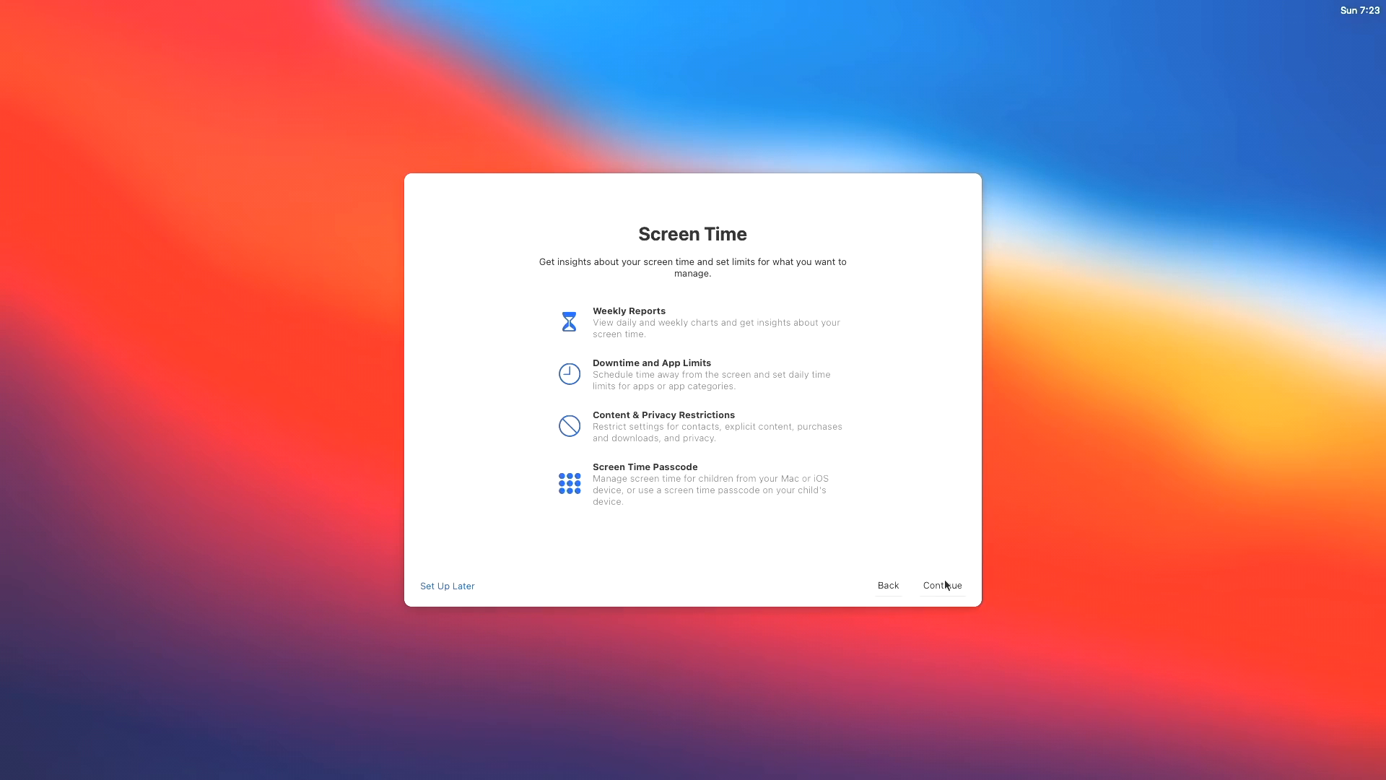
click(461, 586)
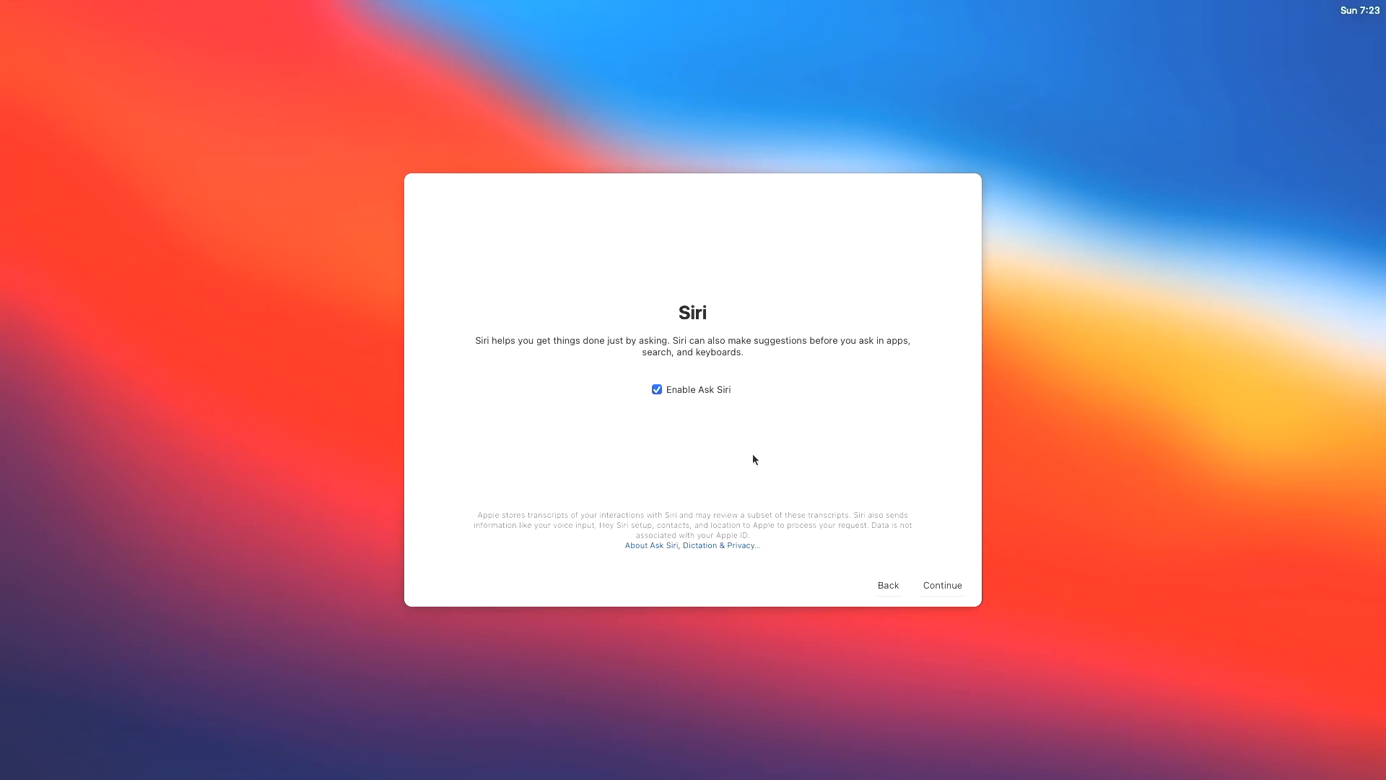
Disable Ask Siri and choose the Auto appearance to finish the macOS setup
click(681, 390)
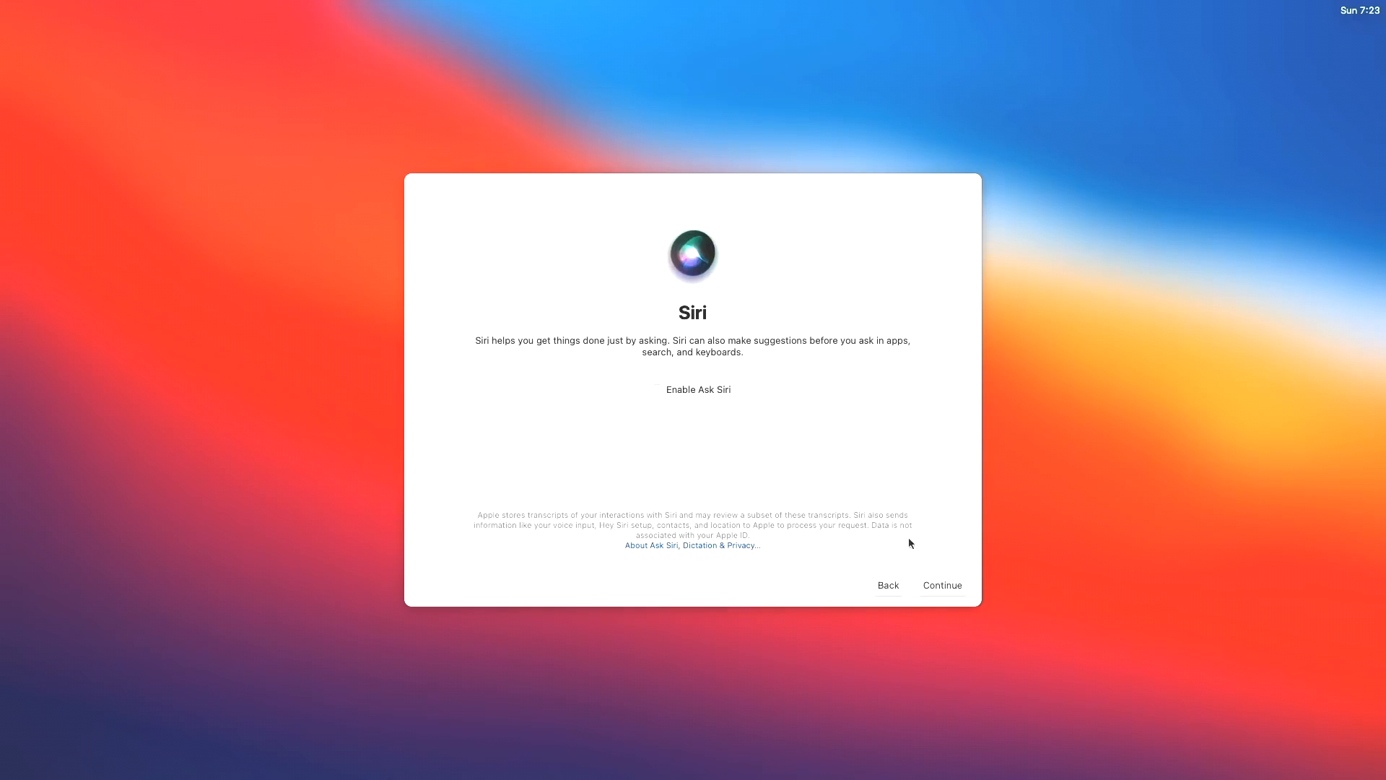
click(954, 586)
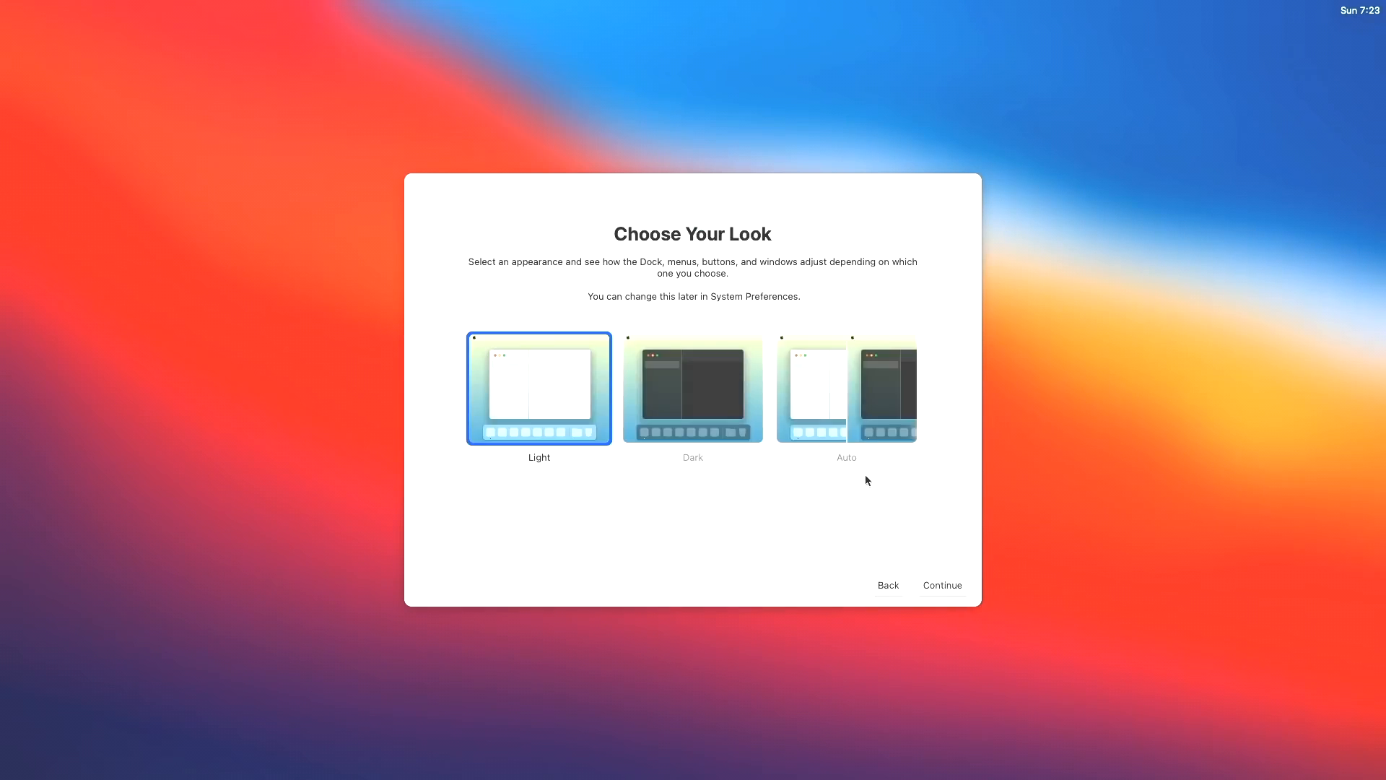
click(855, 413)
click(953, 590)
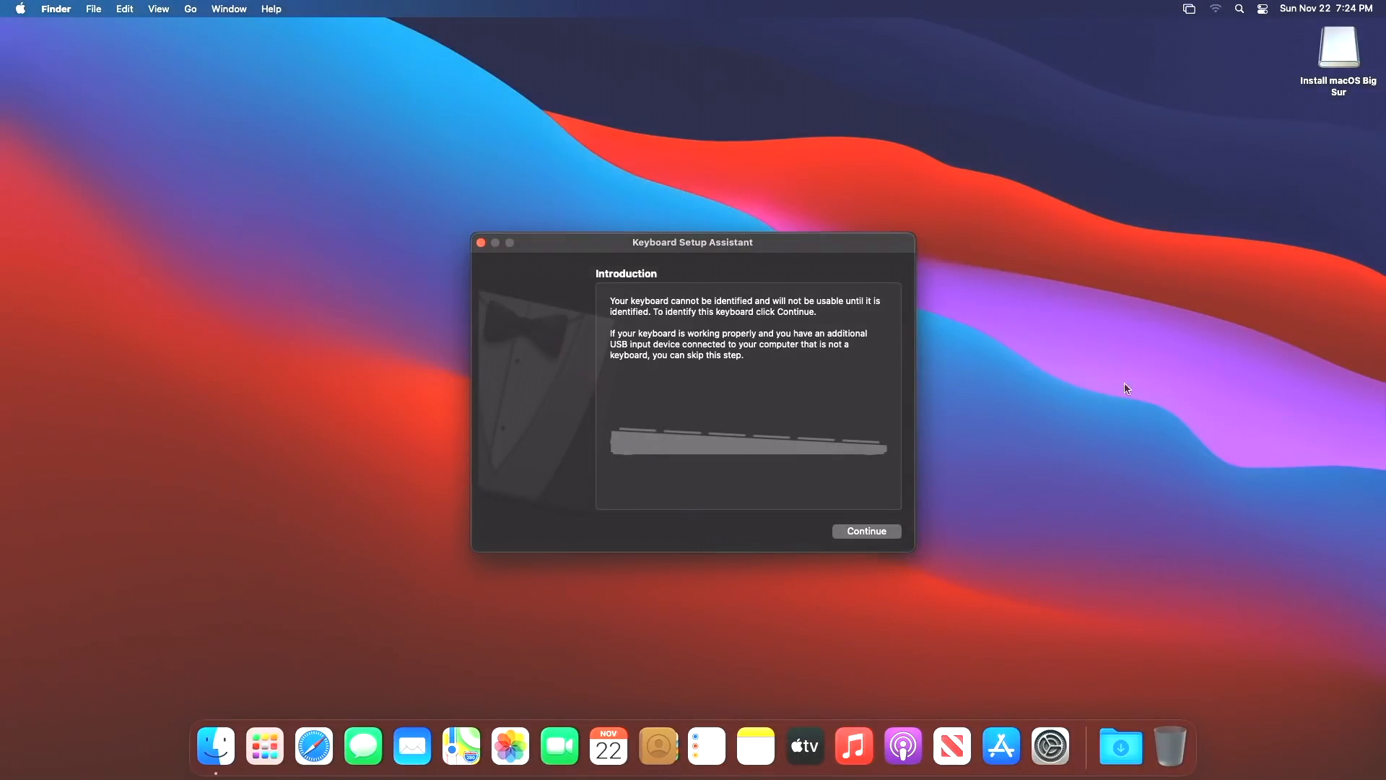
Complete the Keyboard Setup Assistant by identifying the keyboard with the keys beside the Shift keys
click(870, 533)
key(z)
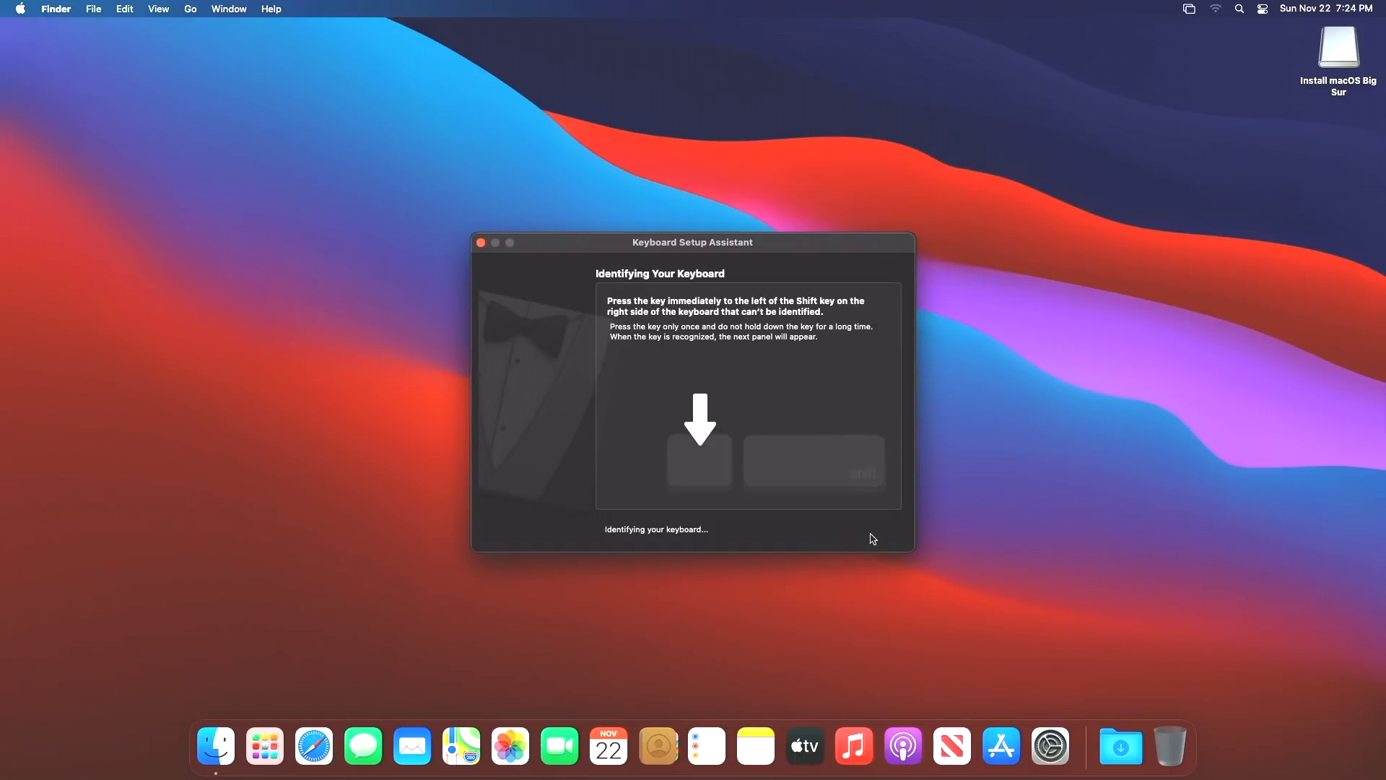
key(slash)
click(870, 533)
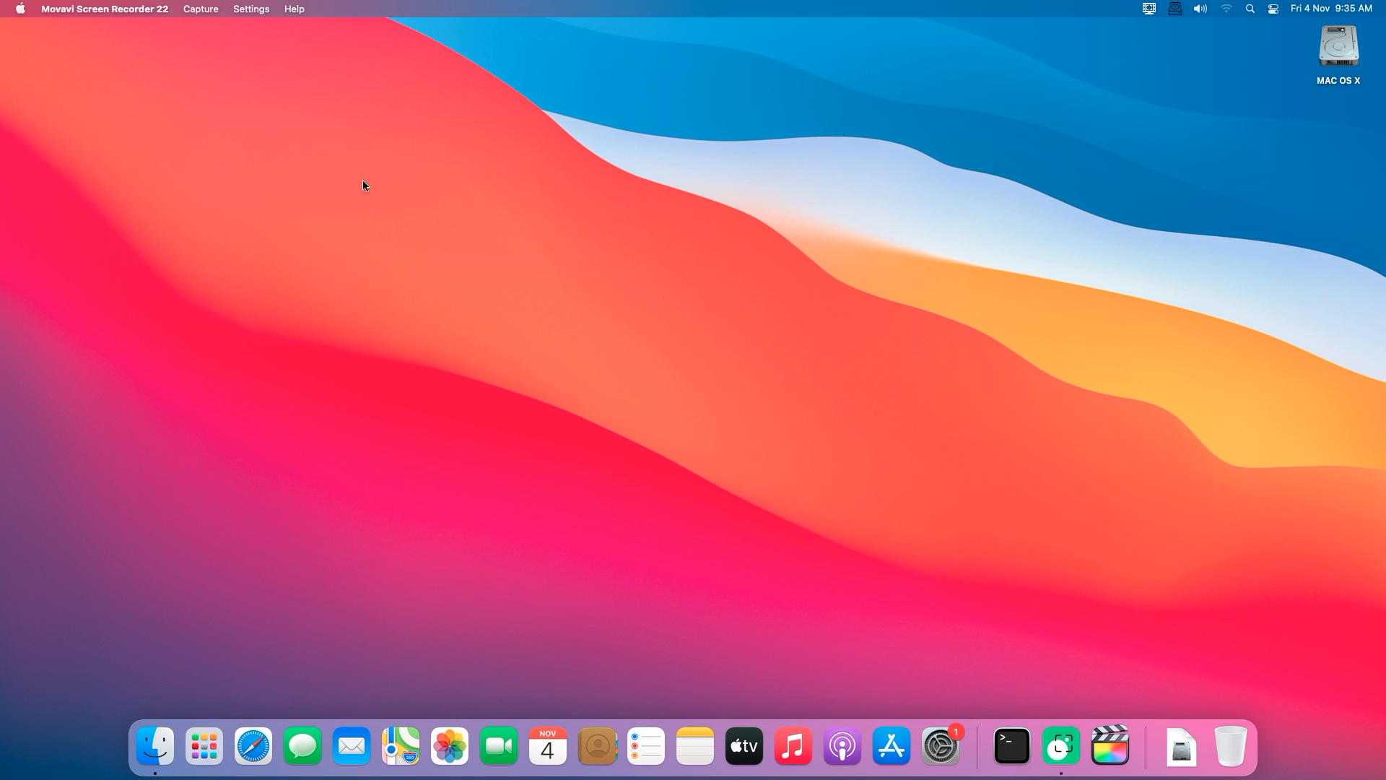
Open About This Mac and check the graphics card listed in the system overview
click(364, 183)
click(20, 9)
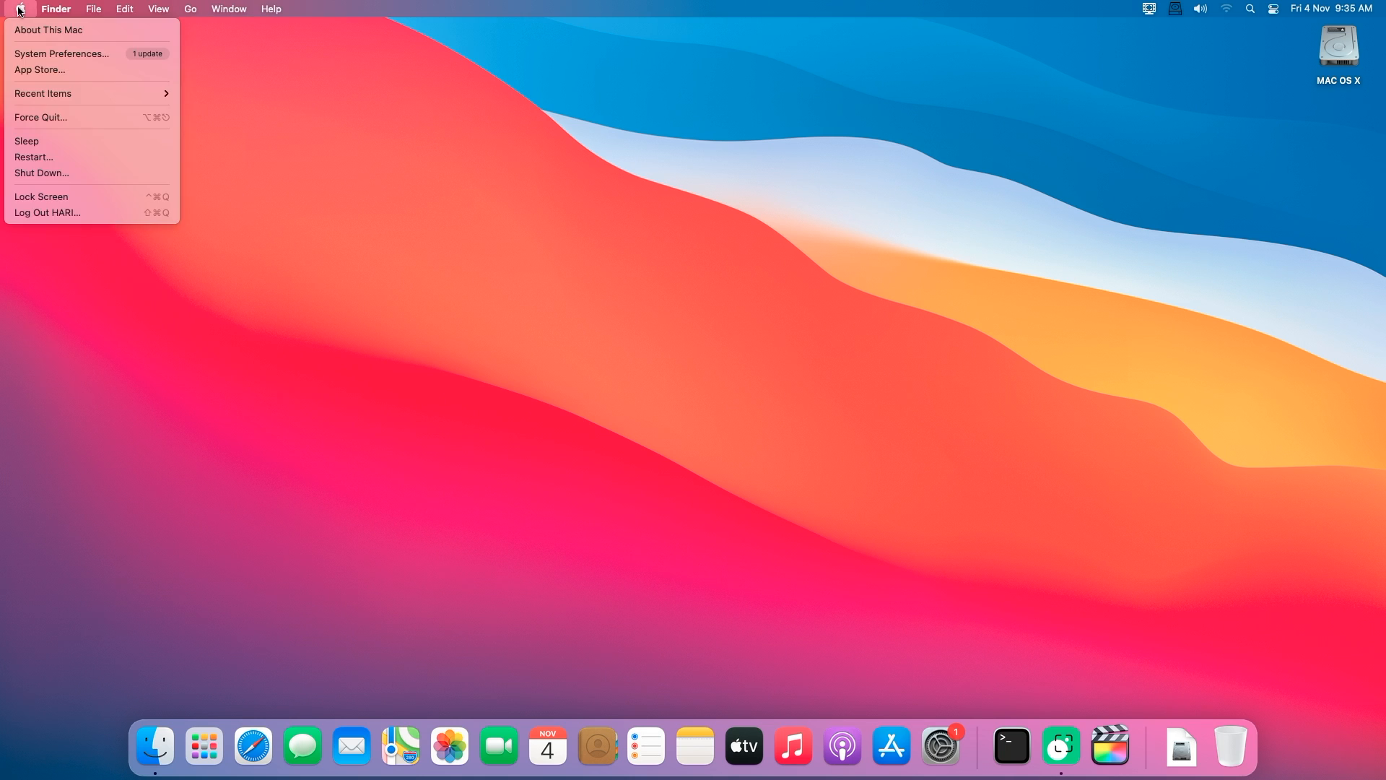
click(19, 31)
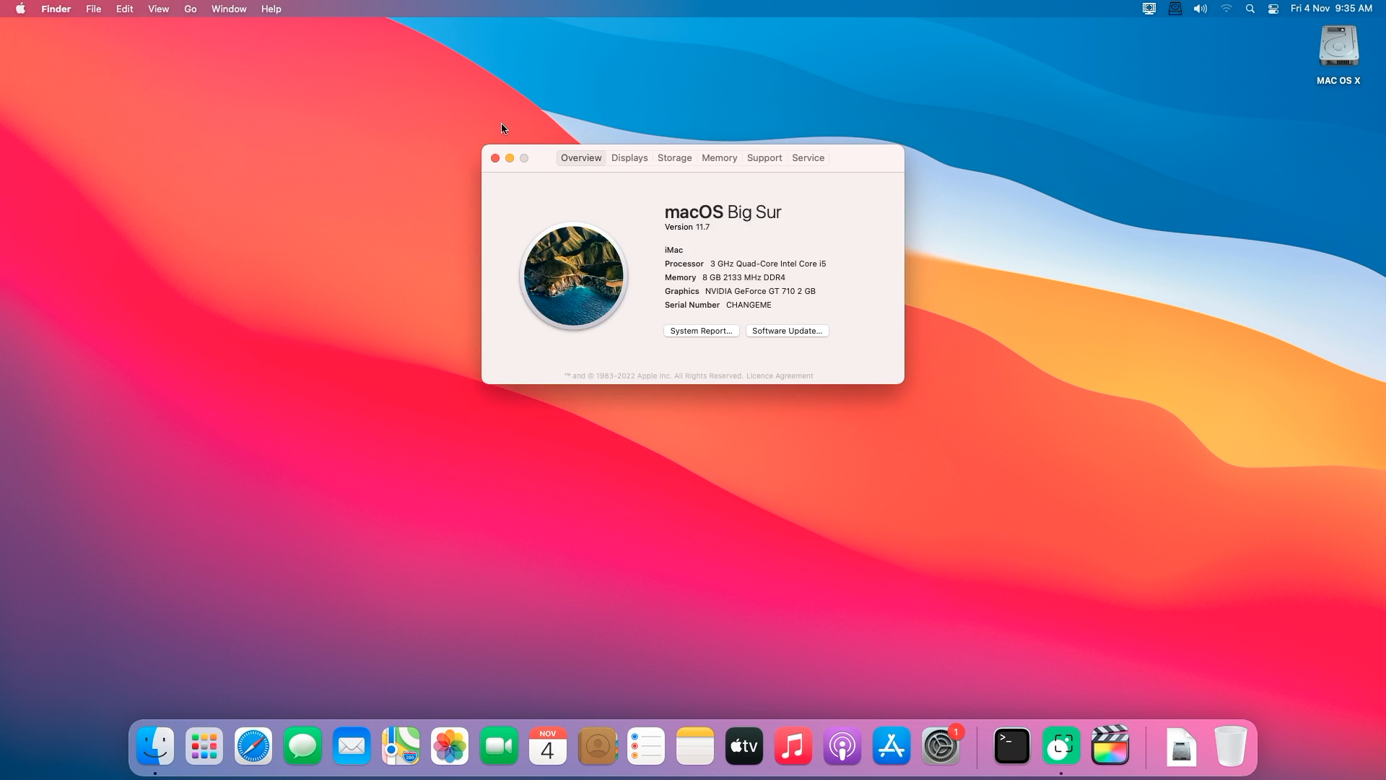
drag(847, 157, 817, 325)
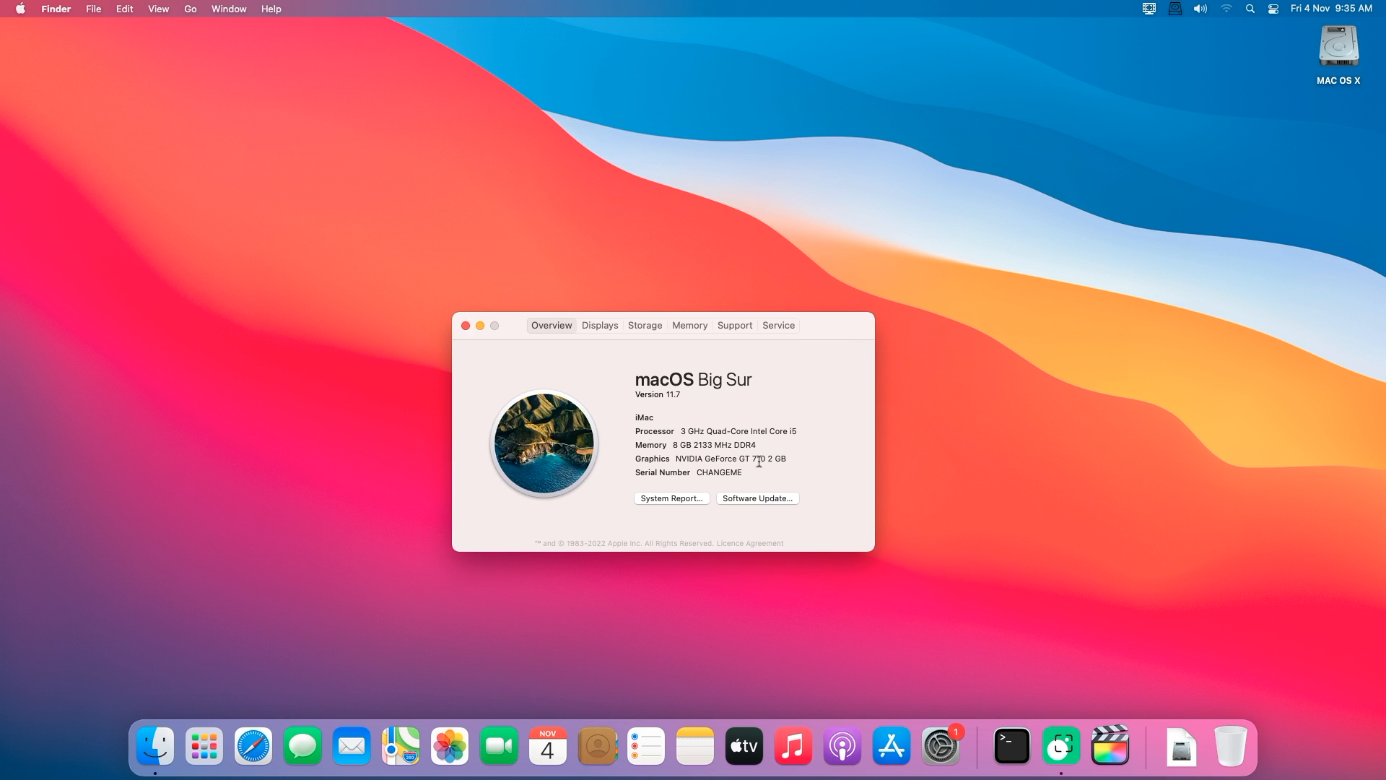
drag(677, 462, 797, 462)
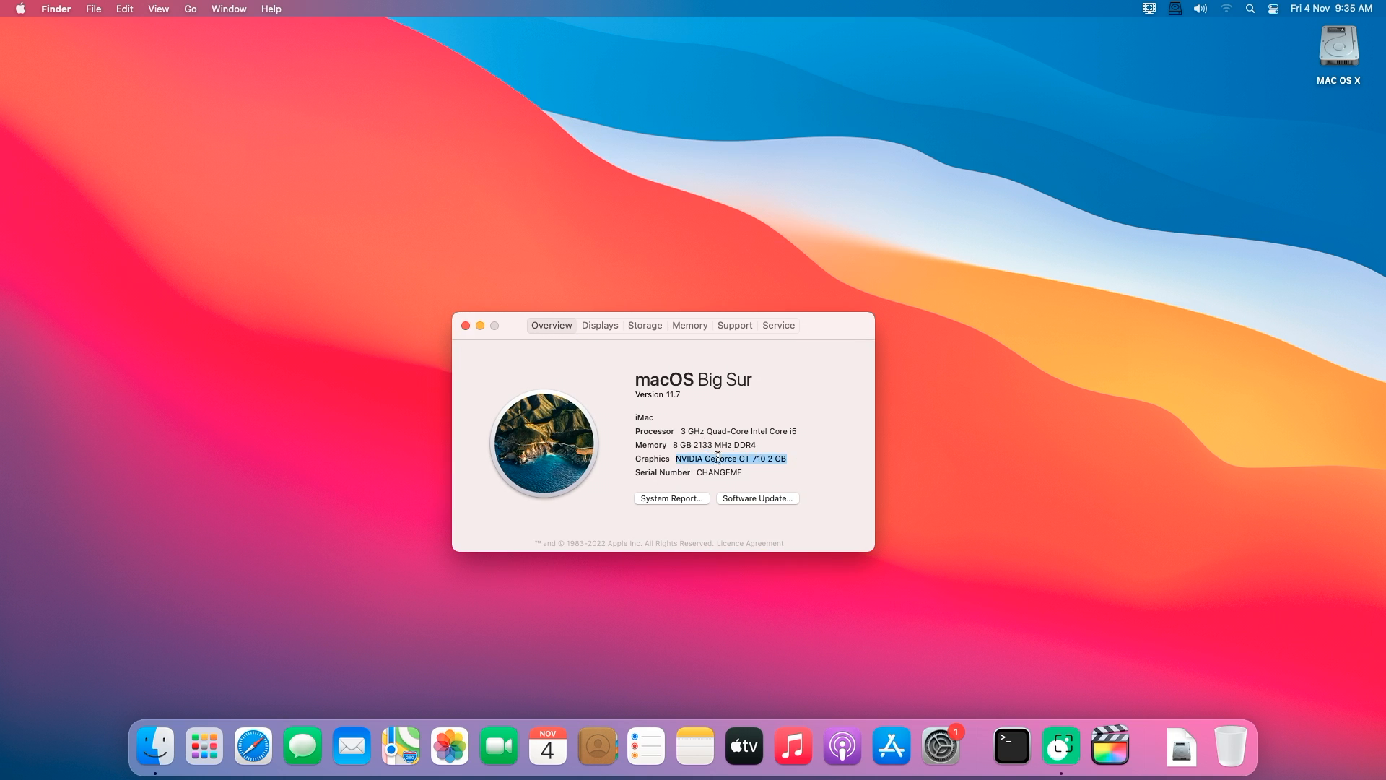
Open the System Report and examine the Audio, Ethernet Cards, Graphics/Displays with VRAM, Memory and PCI hardware details
click(684, 501)
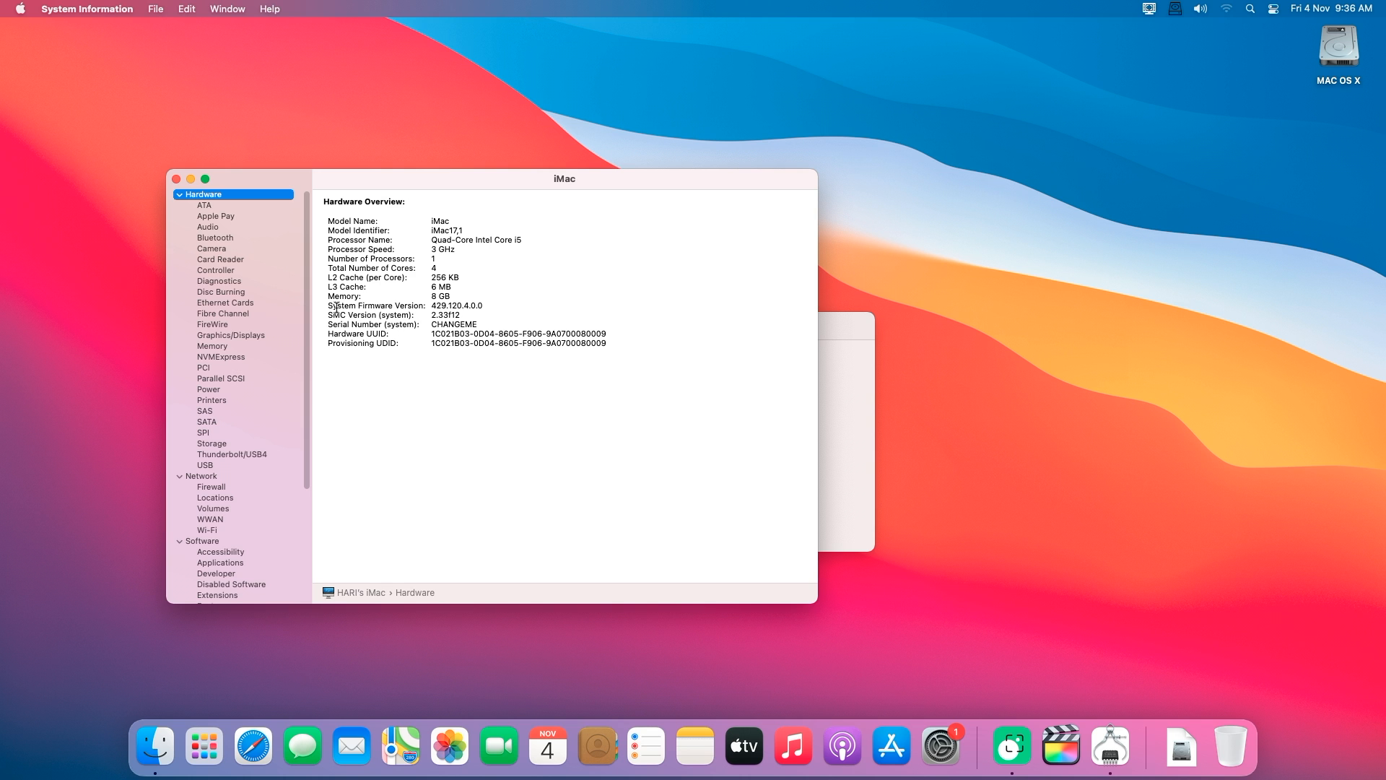
click(208, 228)
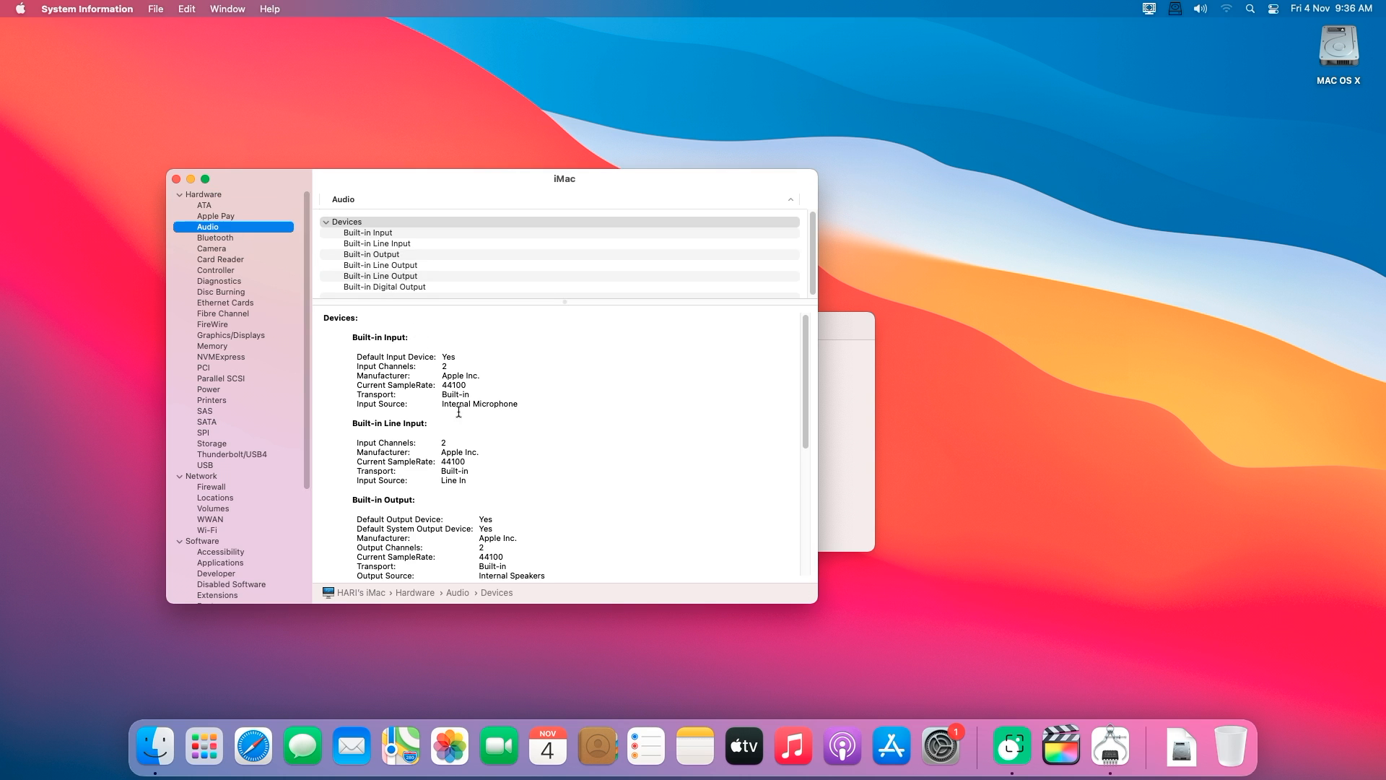
scroll(459, 416, down, 1)
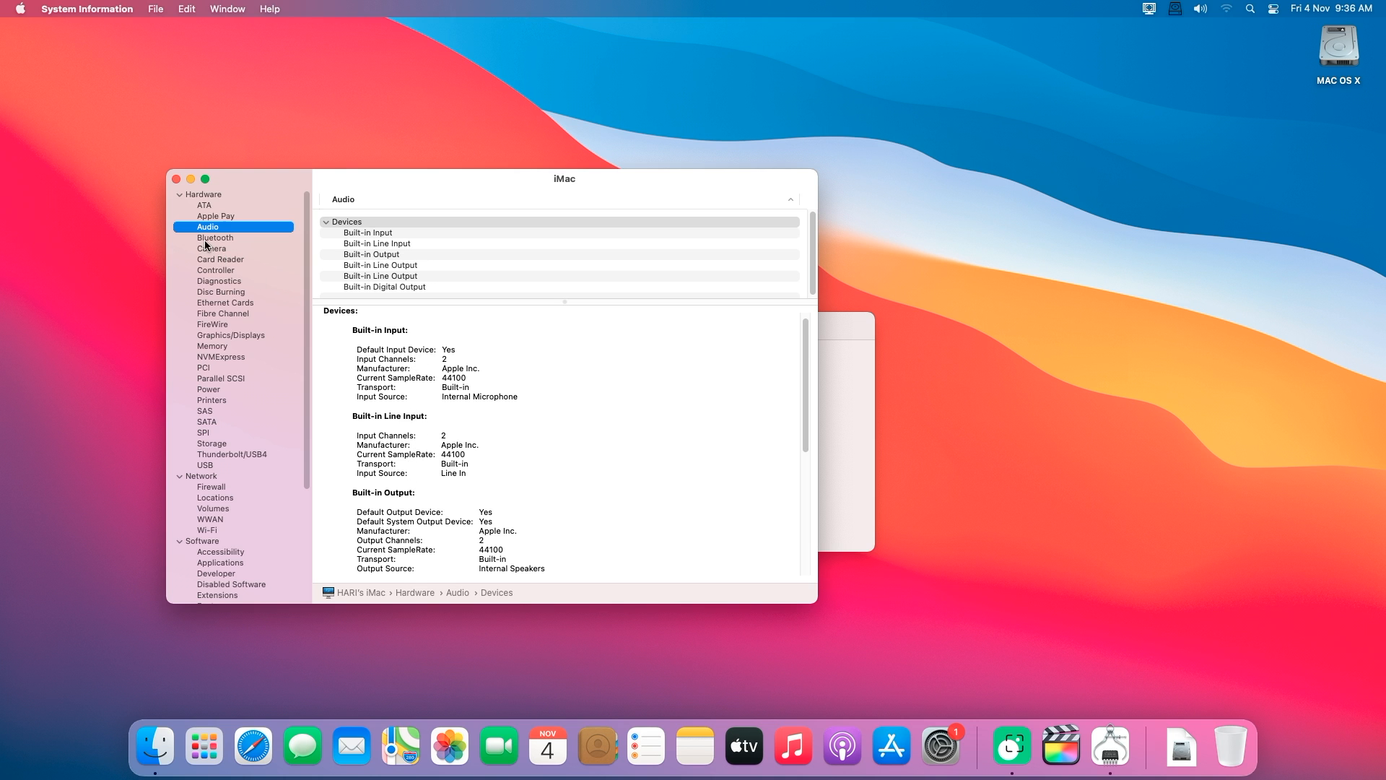
click(223, 301)
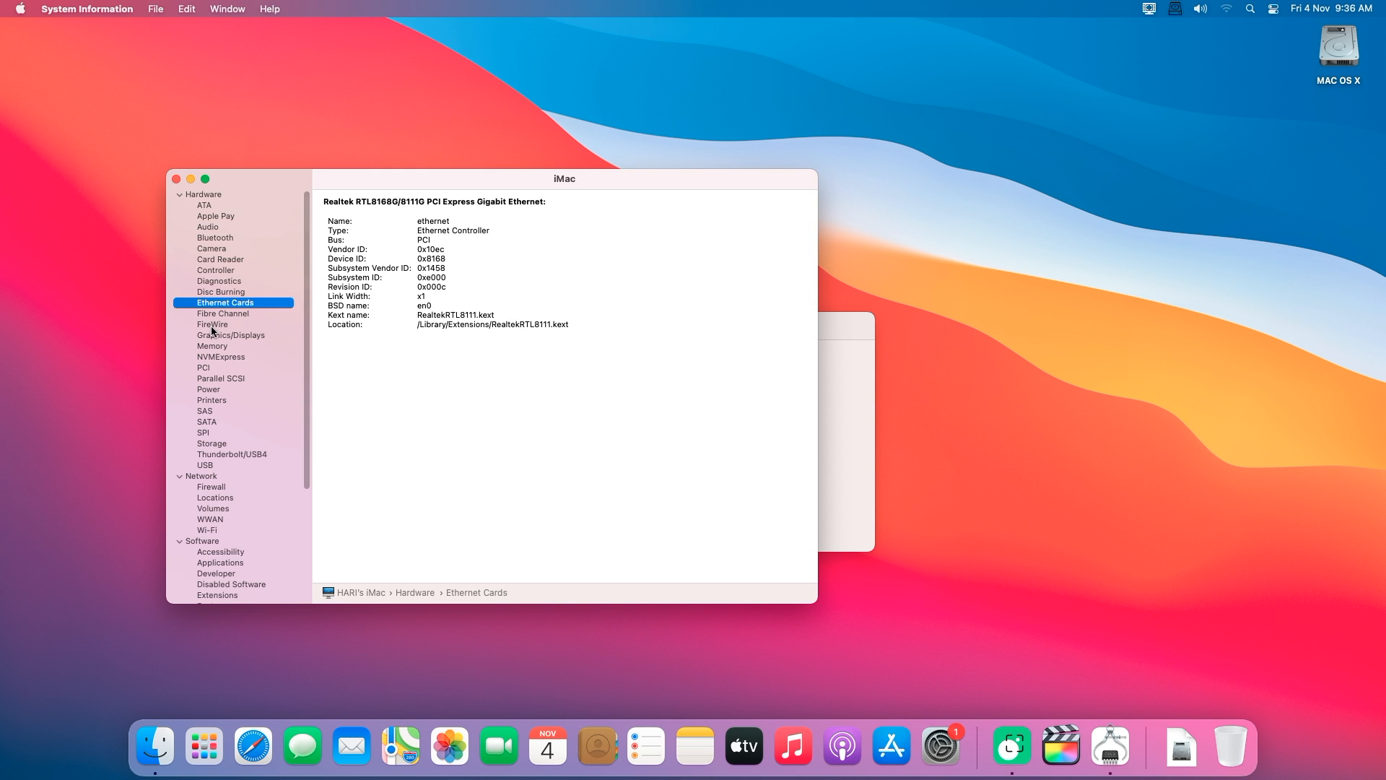
click(229, 335)
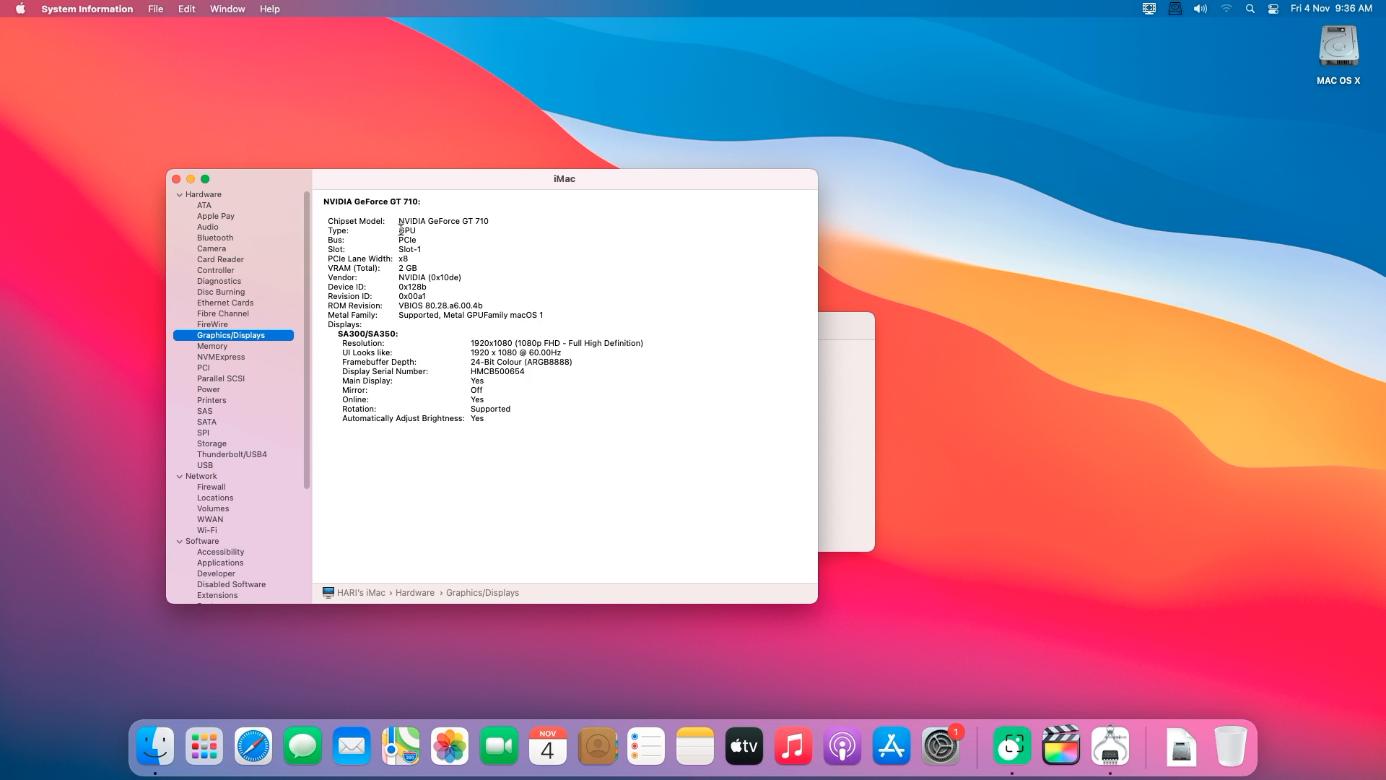
drag(327, 268, 428, 267)
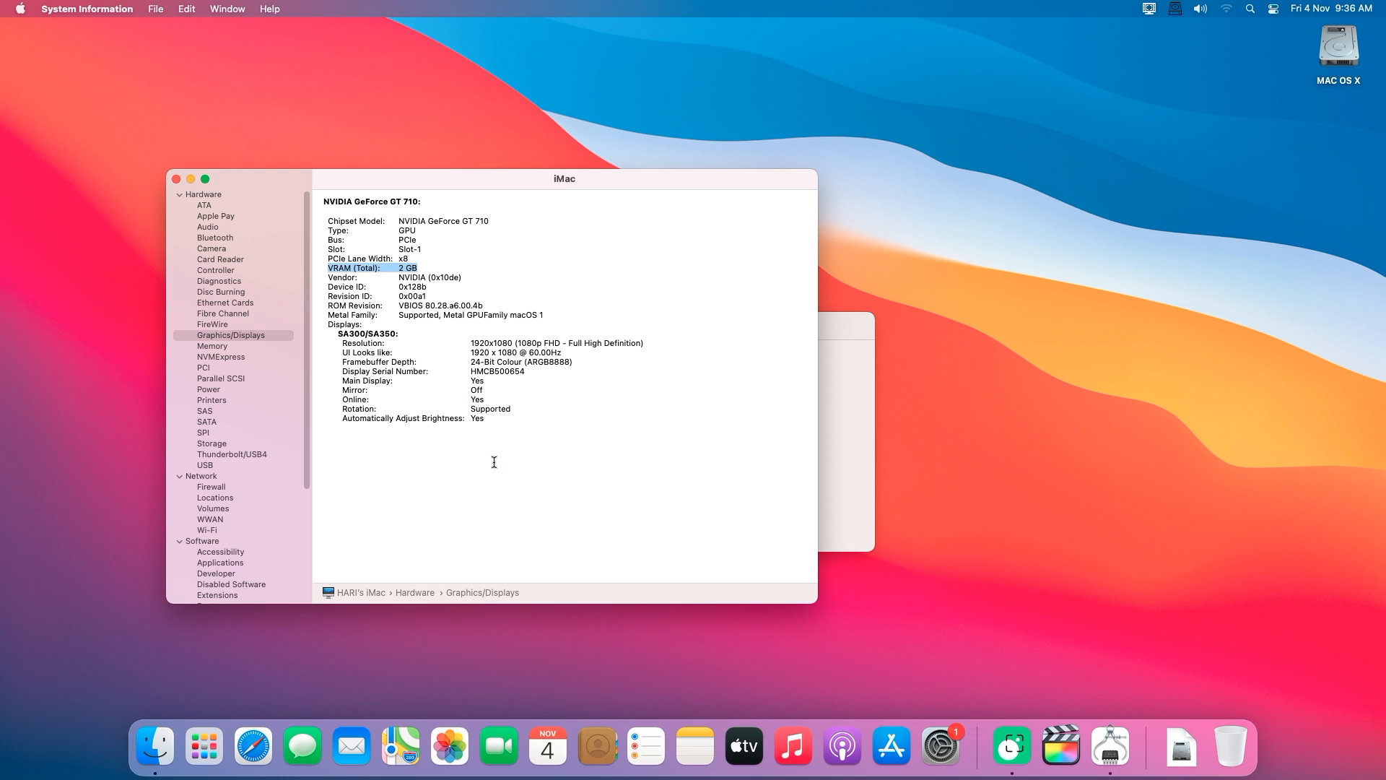
click(527, 481)
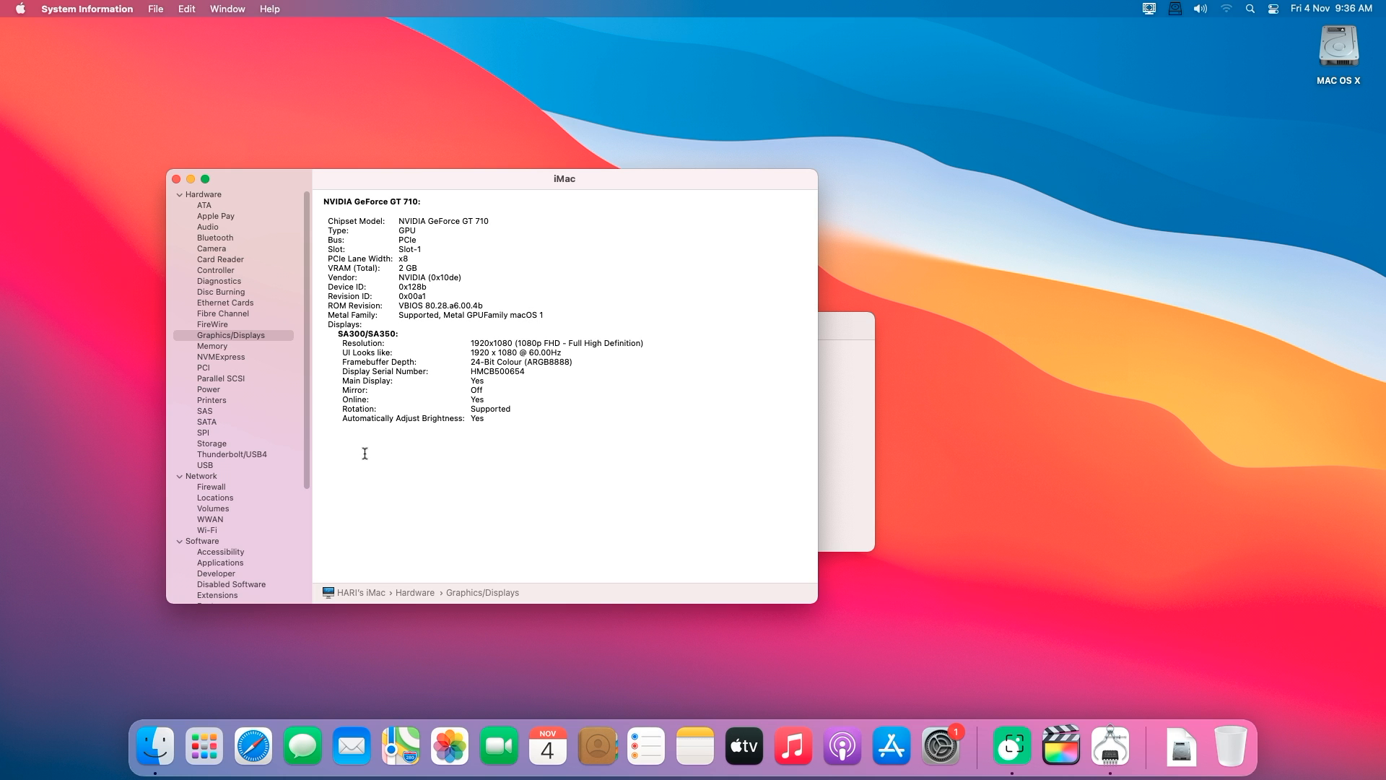
click(211, 348)
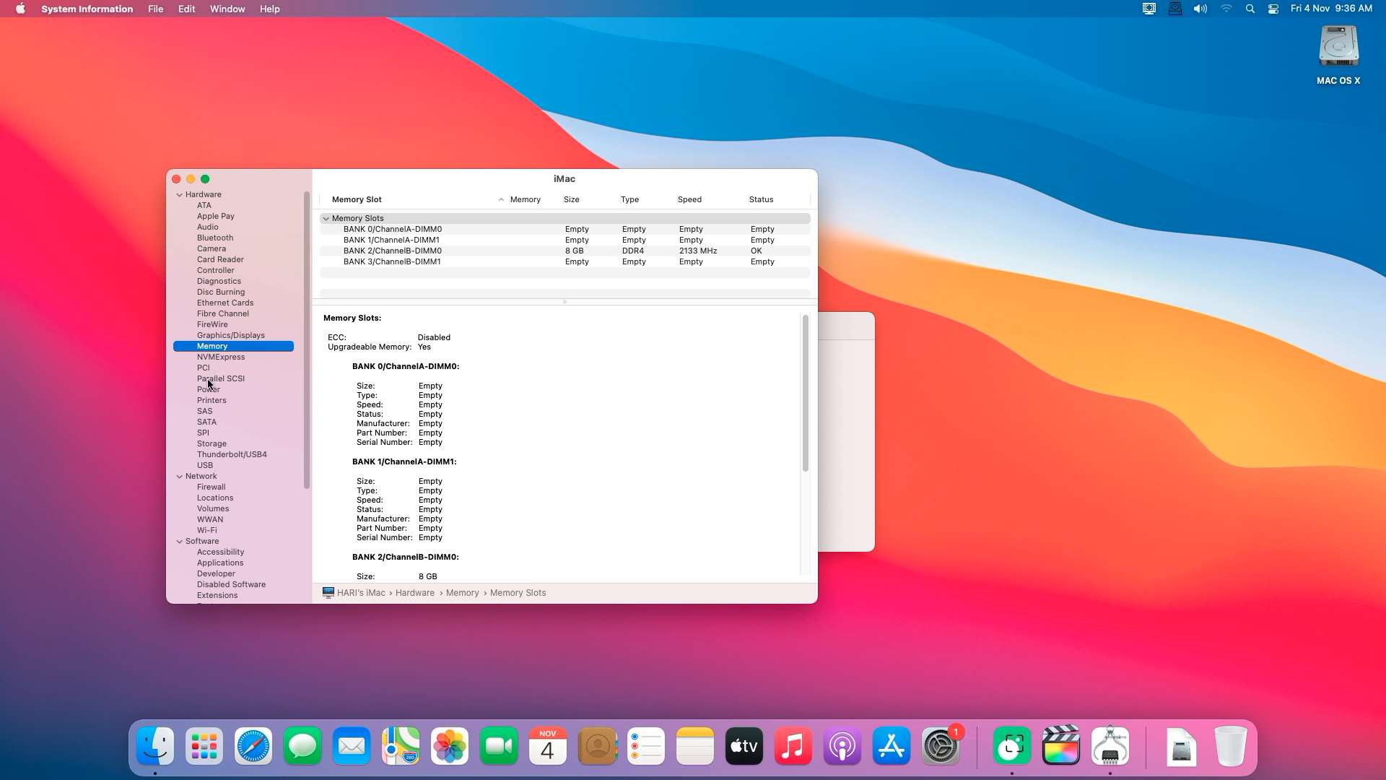
click(208, 369)
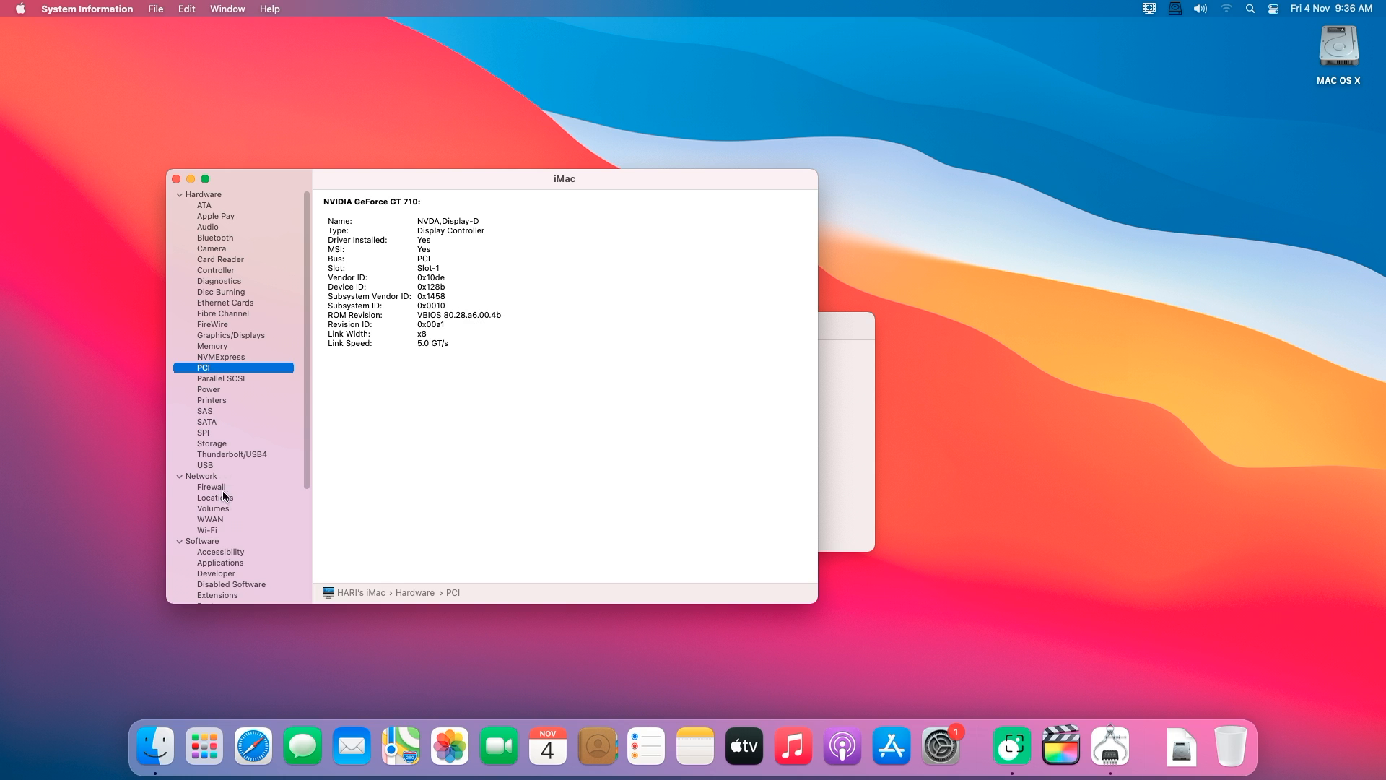
Examine the USB device details in the System Report and the Displays and Storage information in About This Mac, closing both windows
click(205, 466)
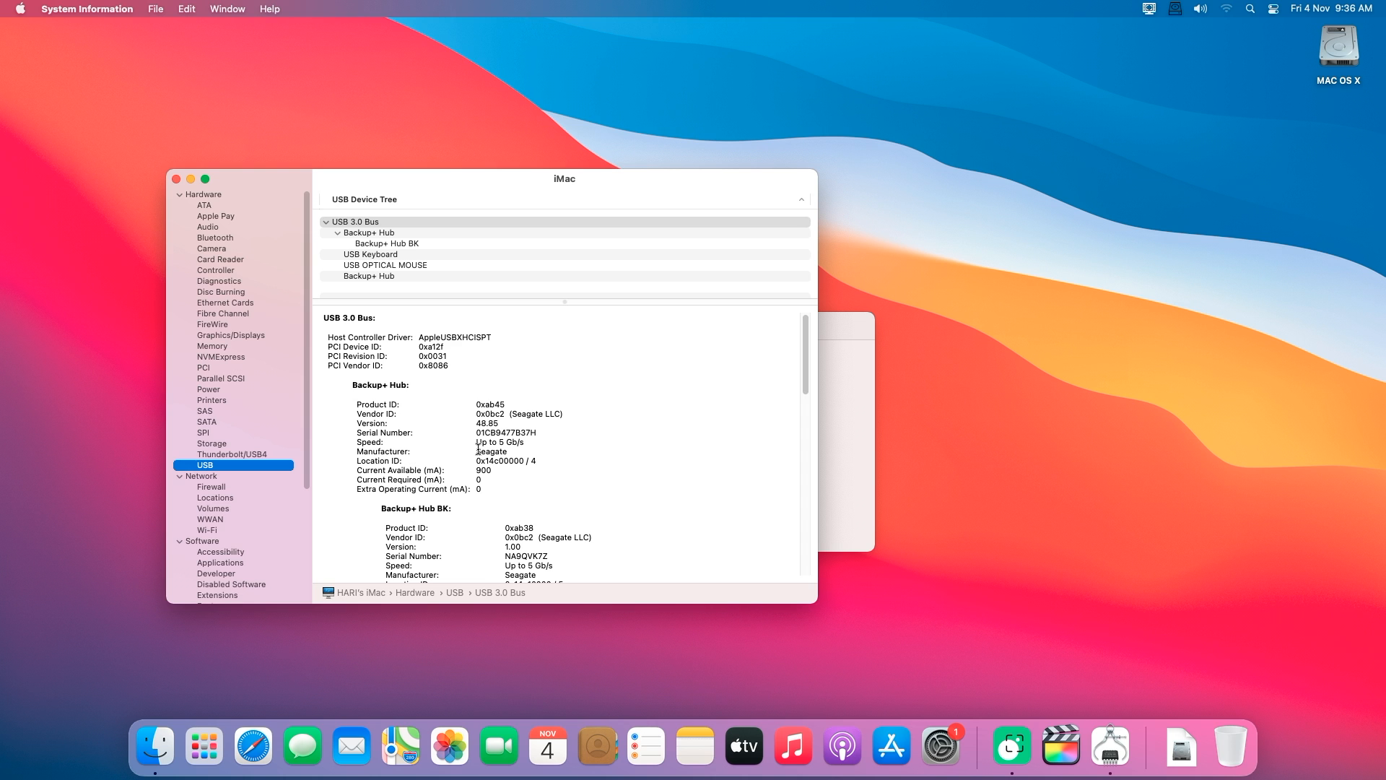
click(178, 182)
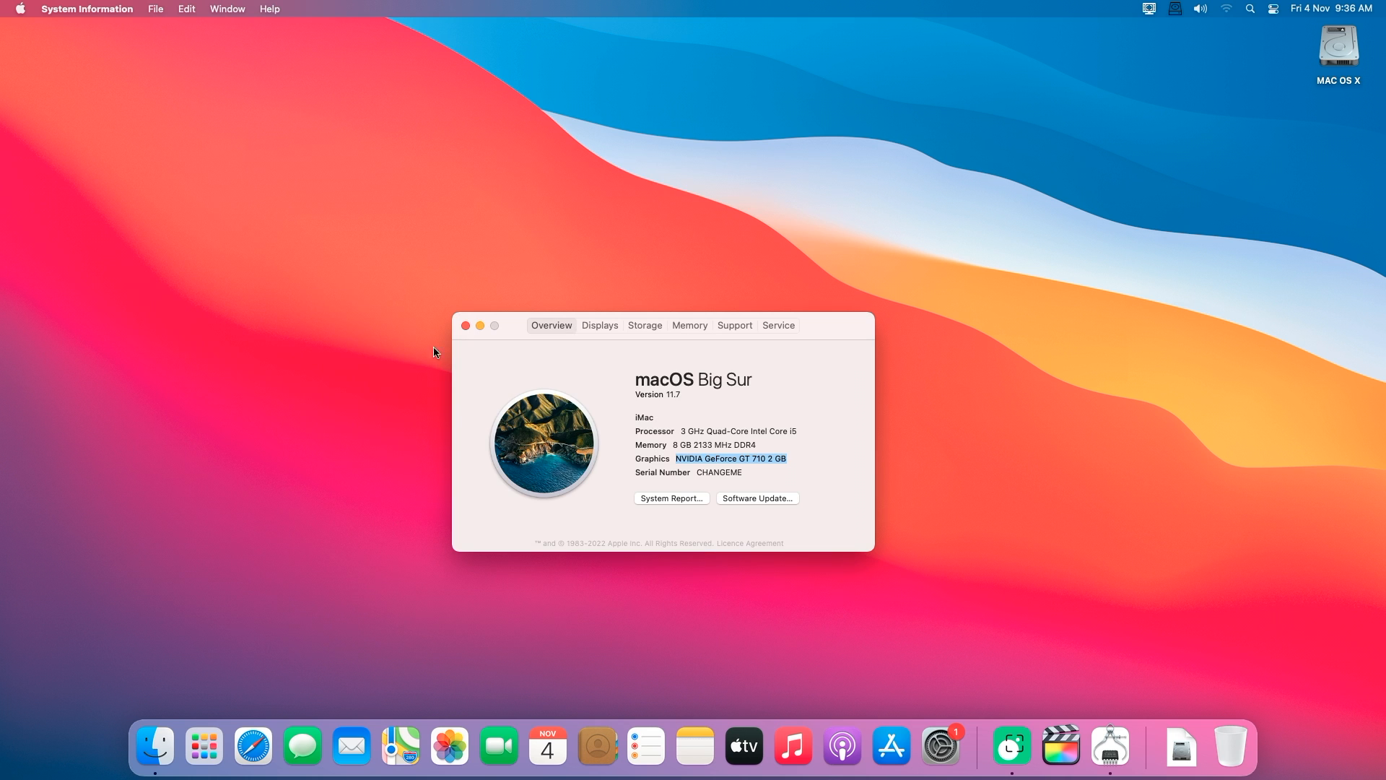
click(604, 326)
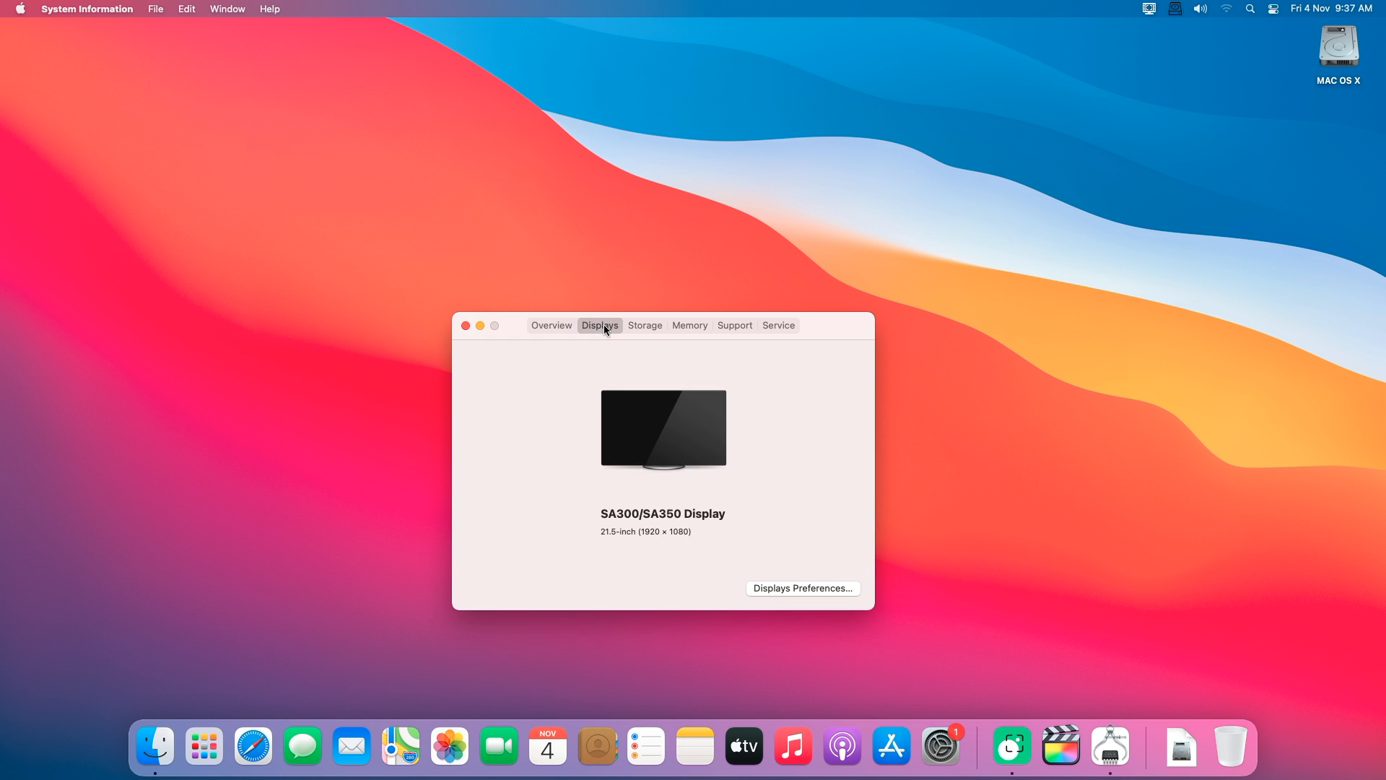
click(642, 327)
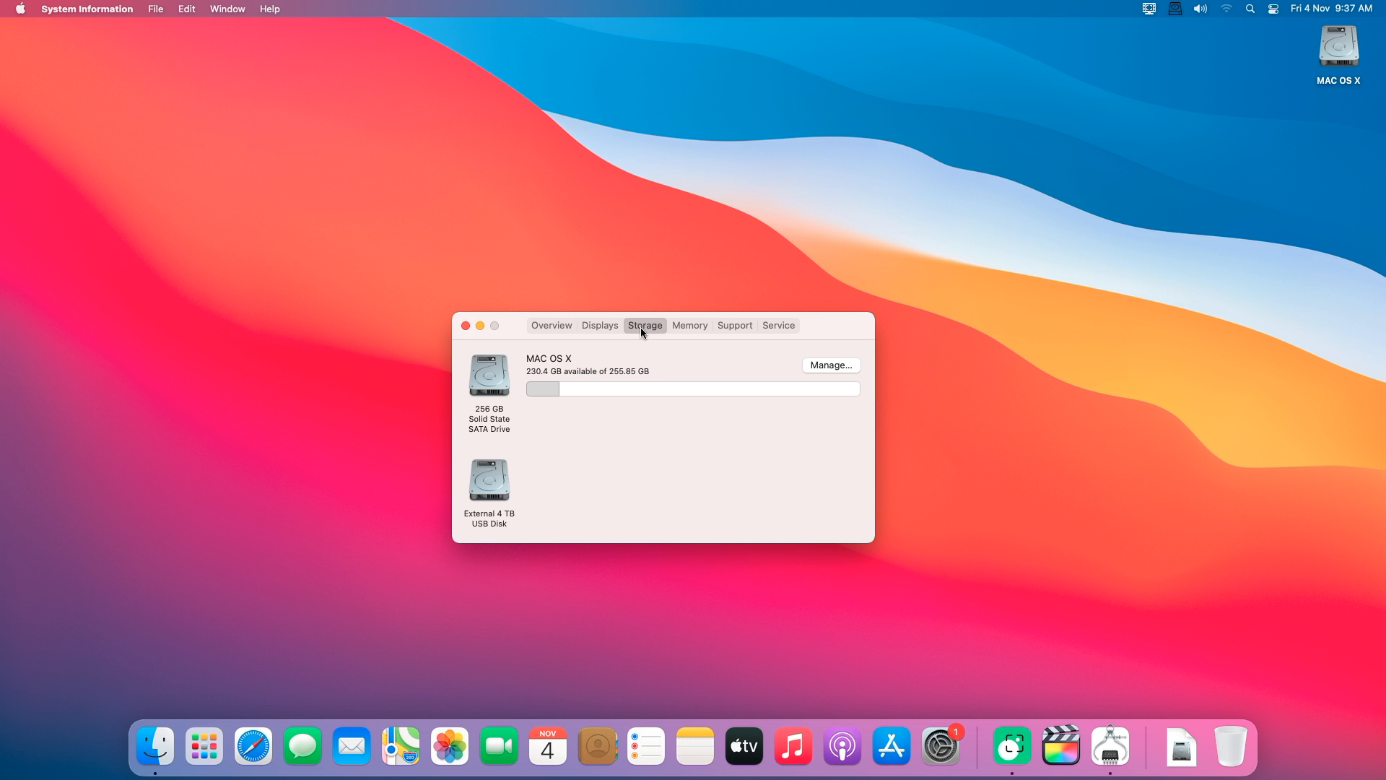
click(465, 326)
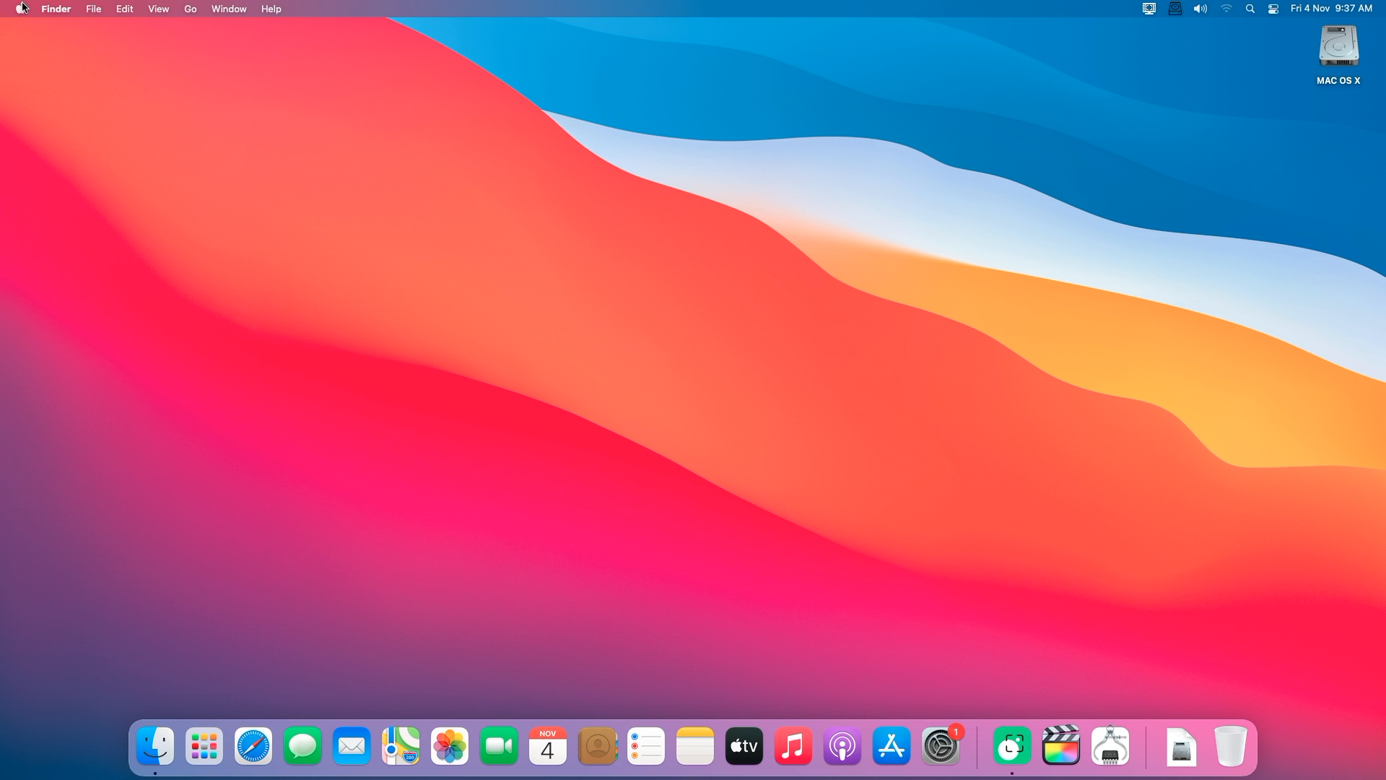
click(160, 746)
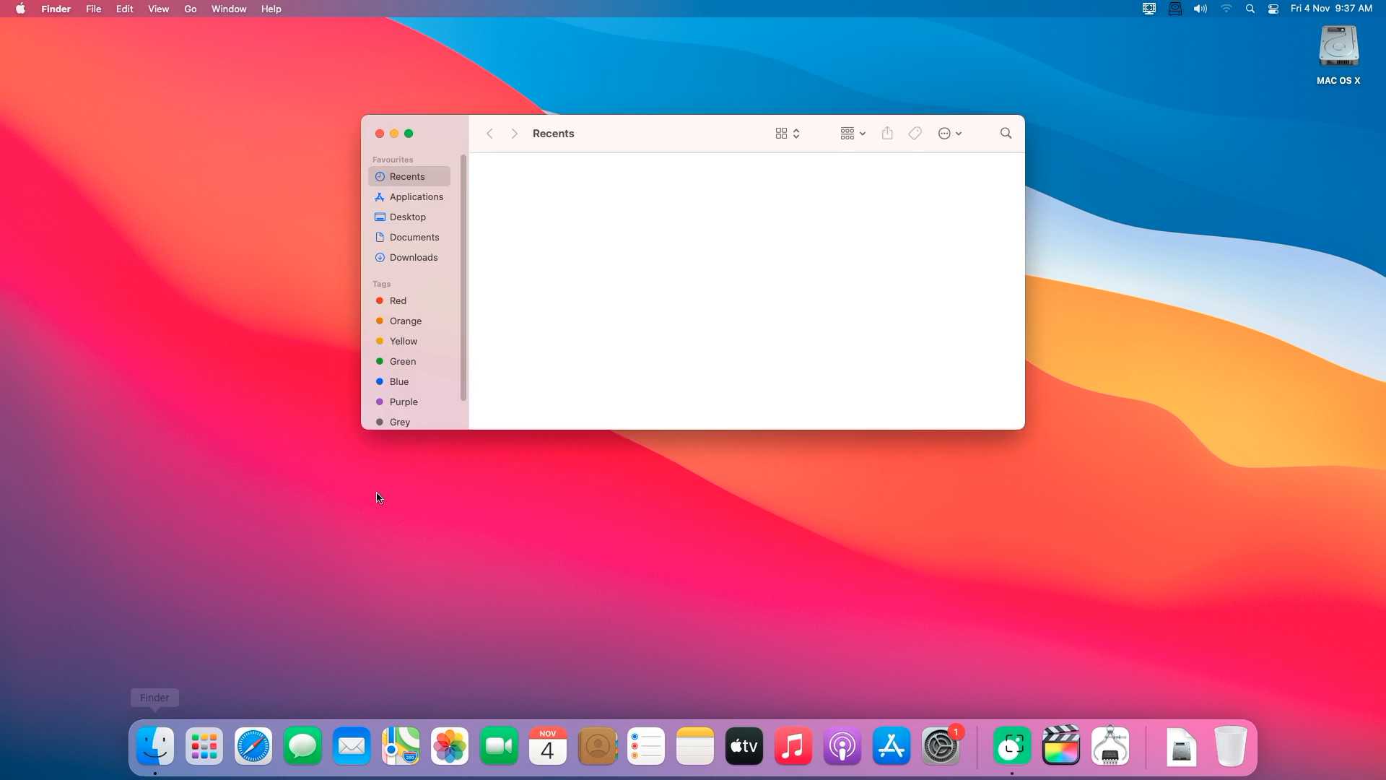
click(281, 275)
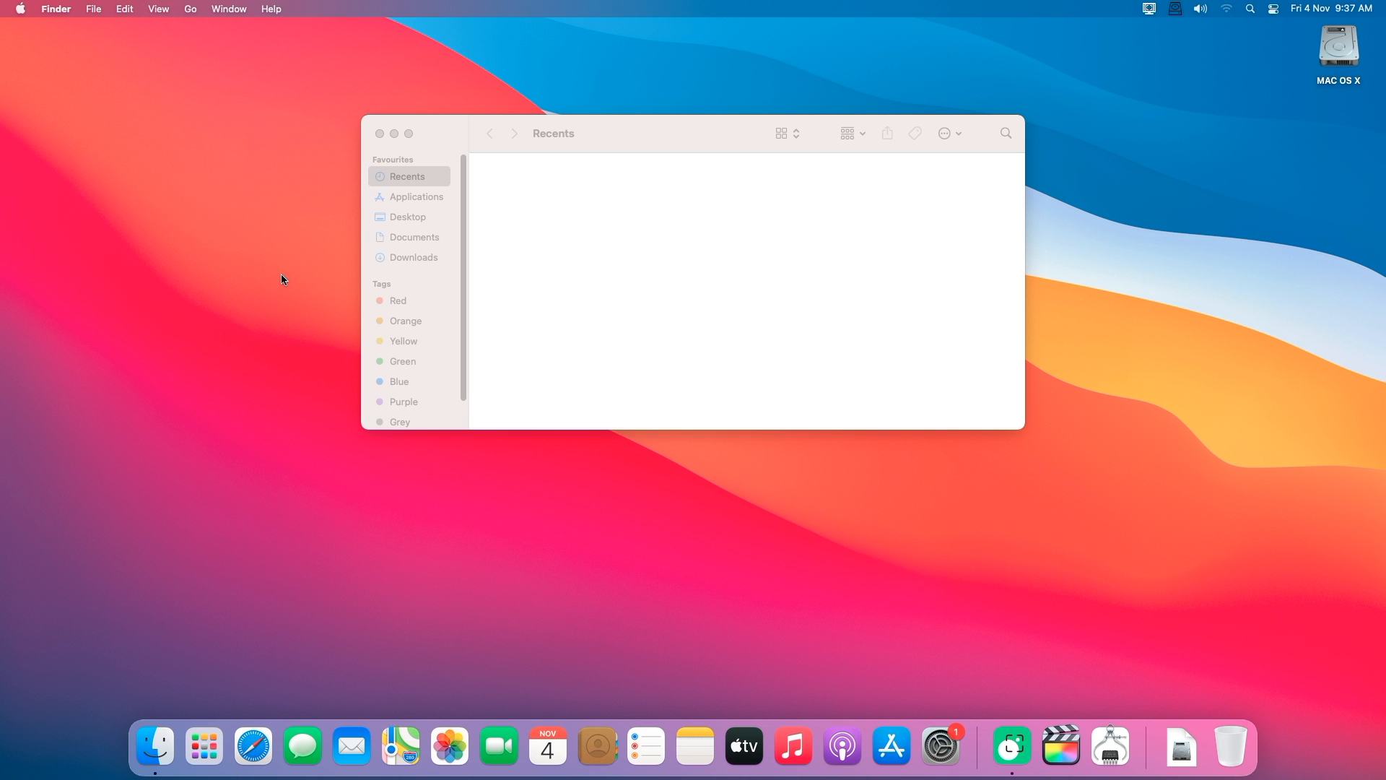
click(378, 134)
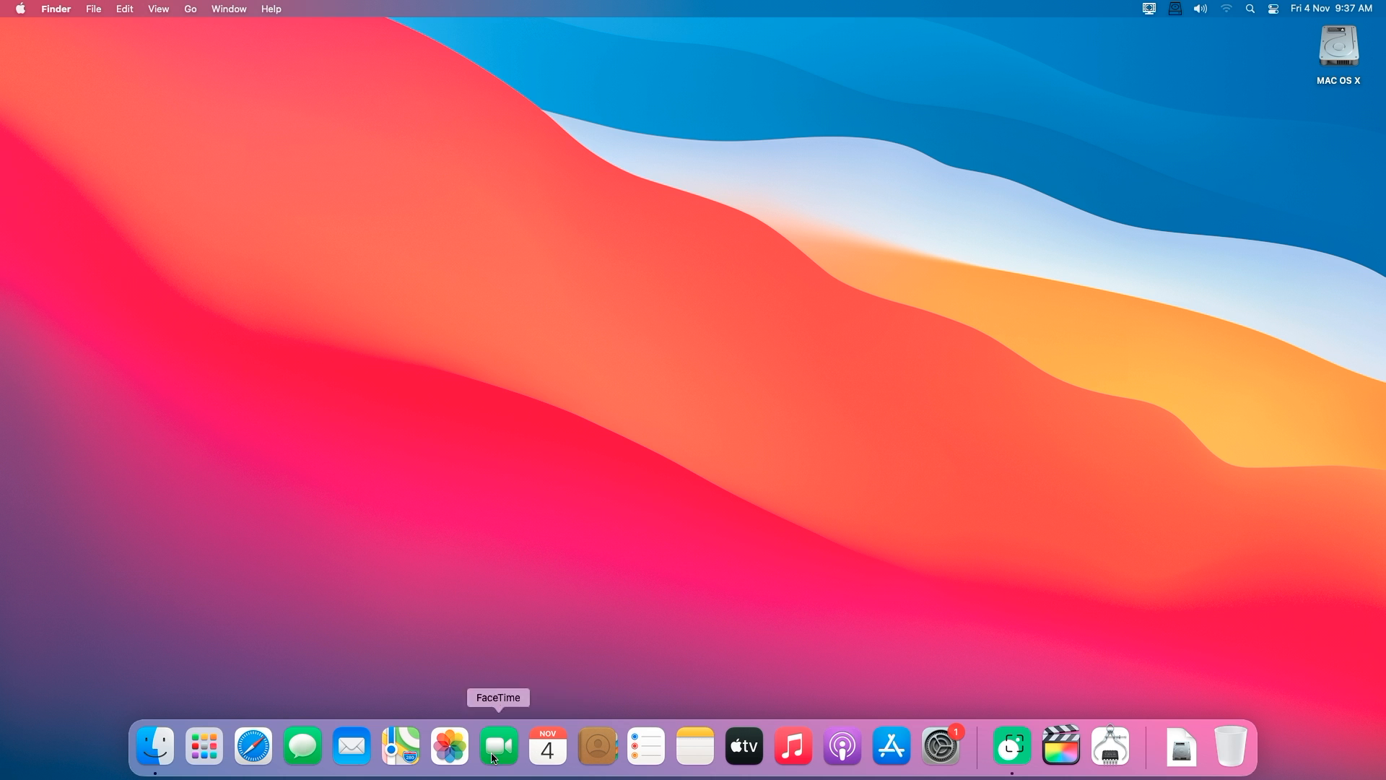
Launch Google Chrome from the Applications folder and close the Finder window
click(141, 762)
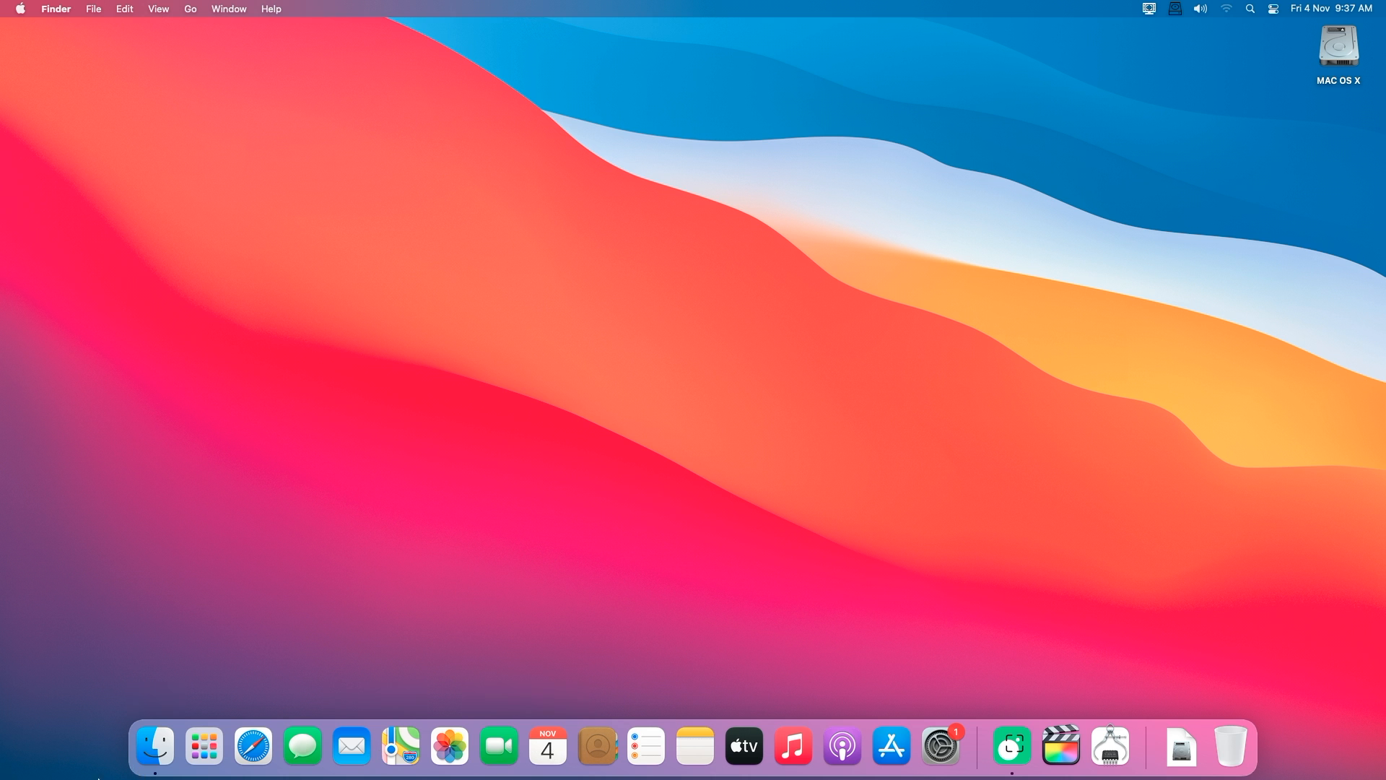
click(423, 202)
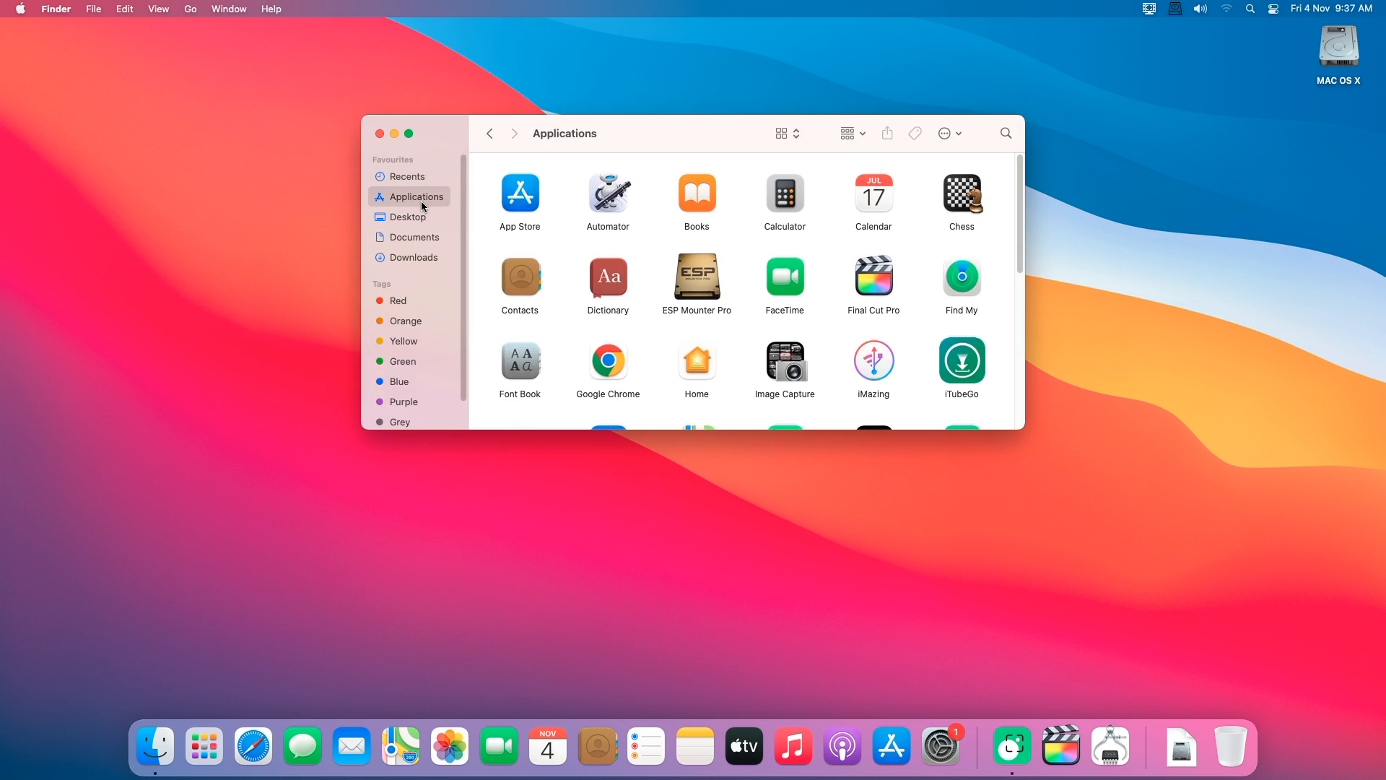
double_click(608, 365)
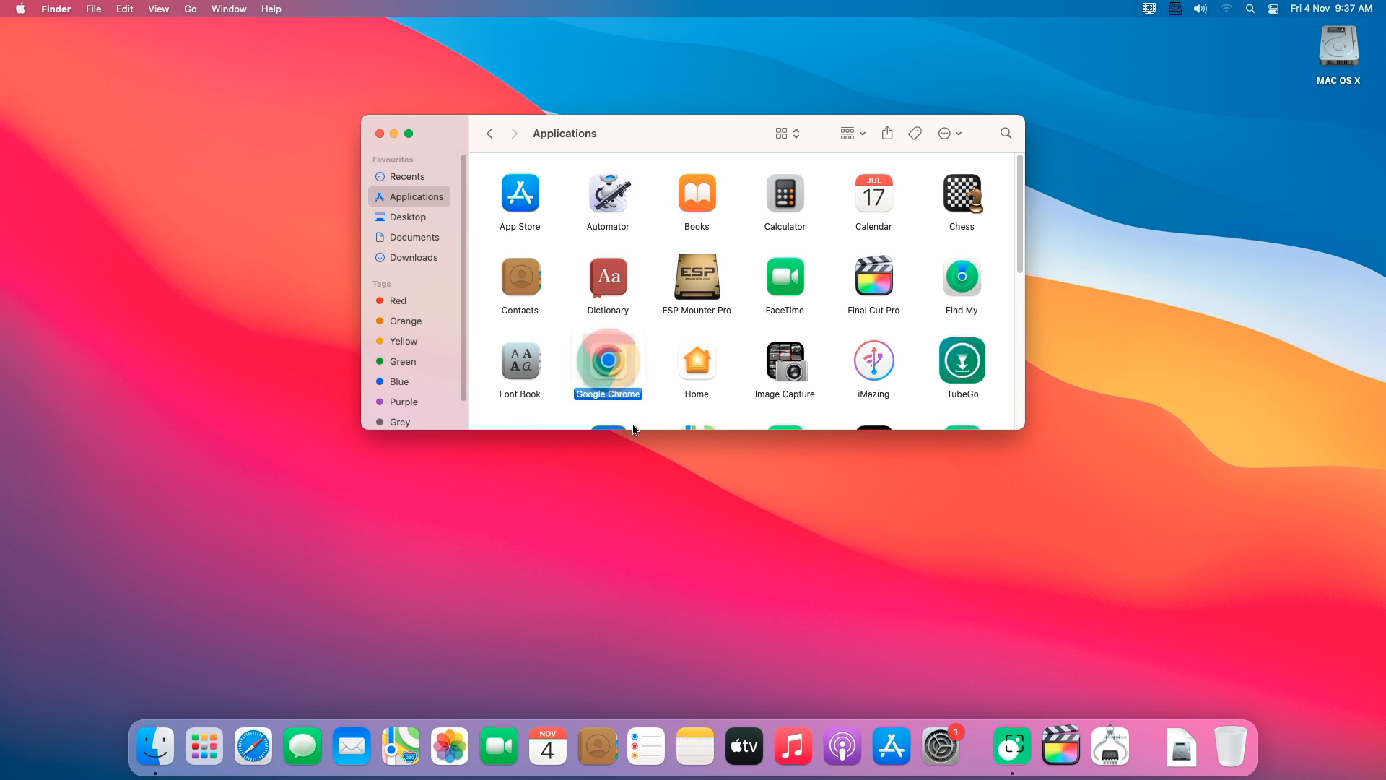
click(380, 133)
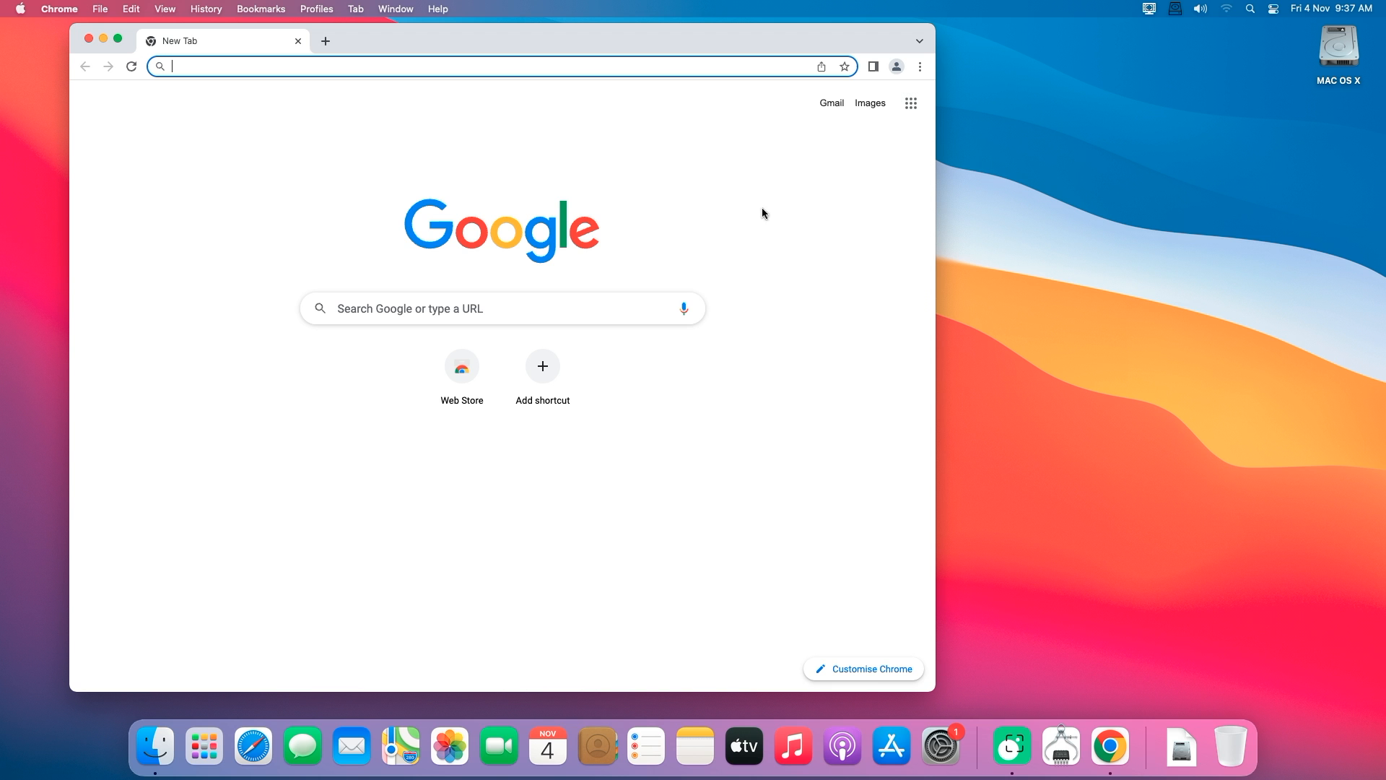
Open YouTube from the Google apps and search for "mac and pc prime video"
click(911, 103)
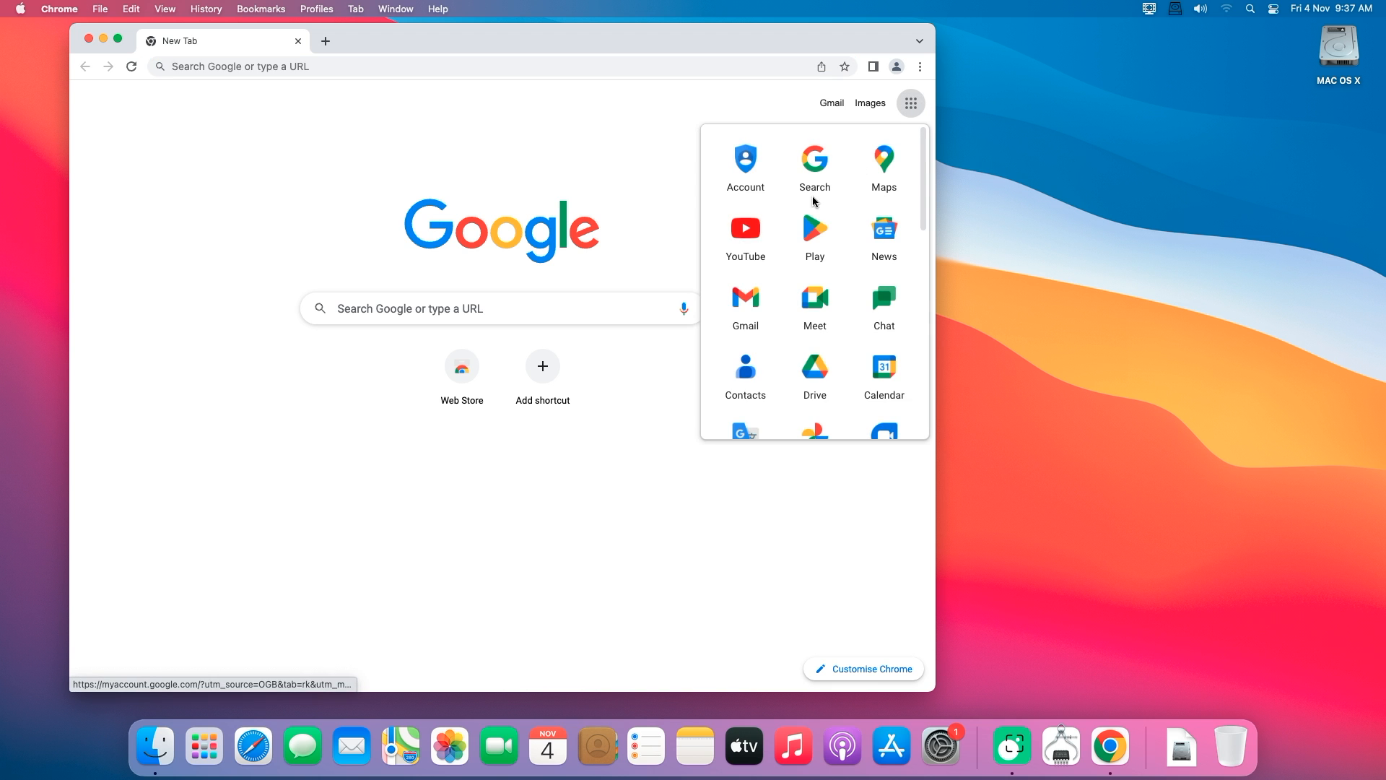
click(741, 234)
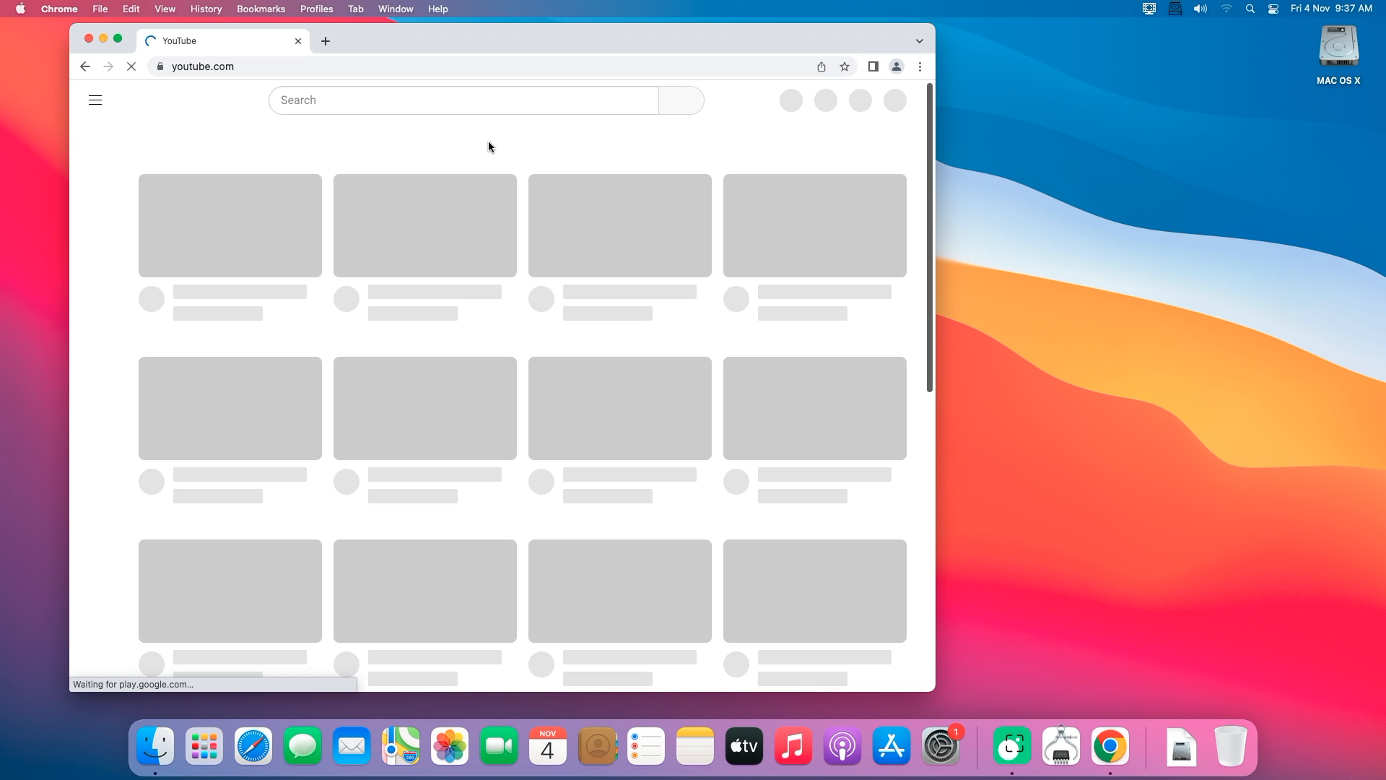
click(385, 100)
text(mac )
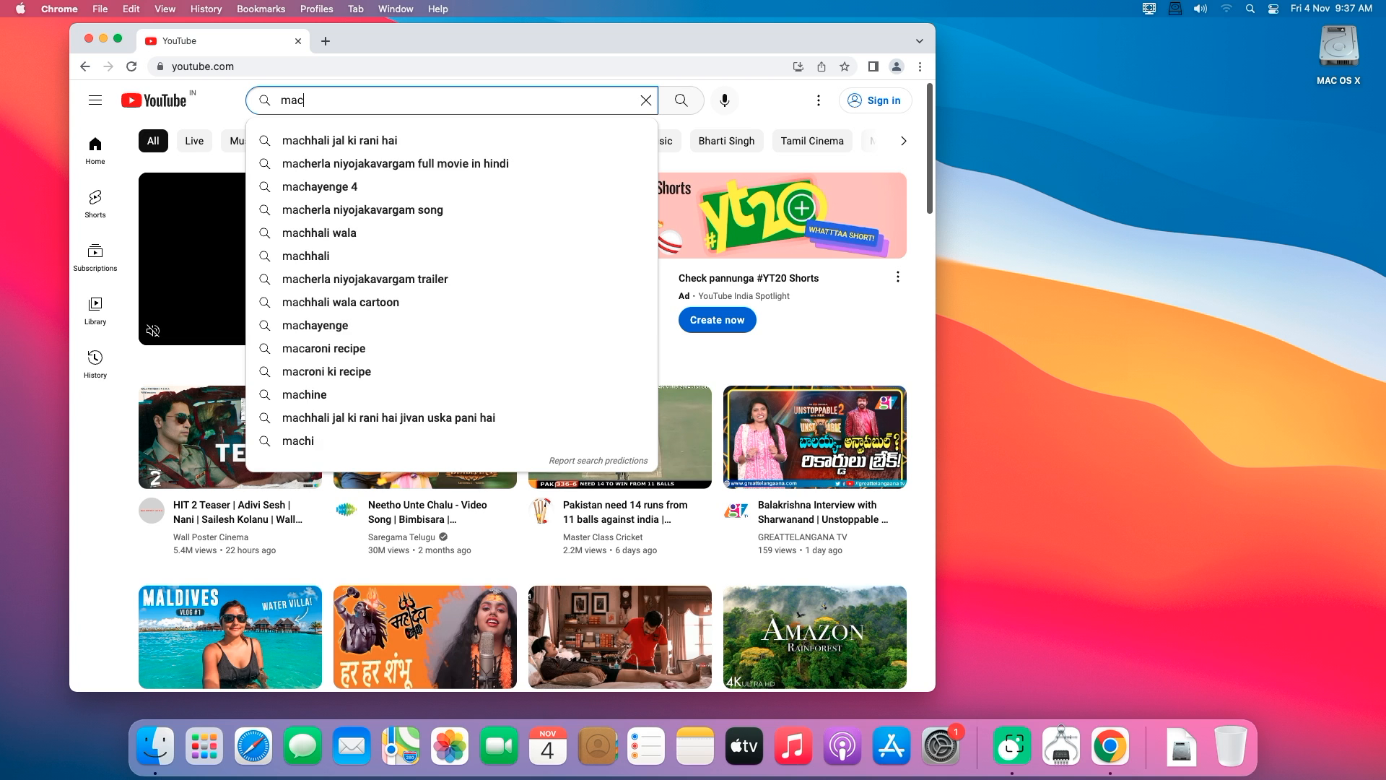
text(an)
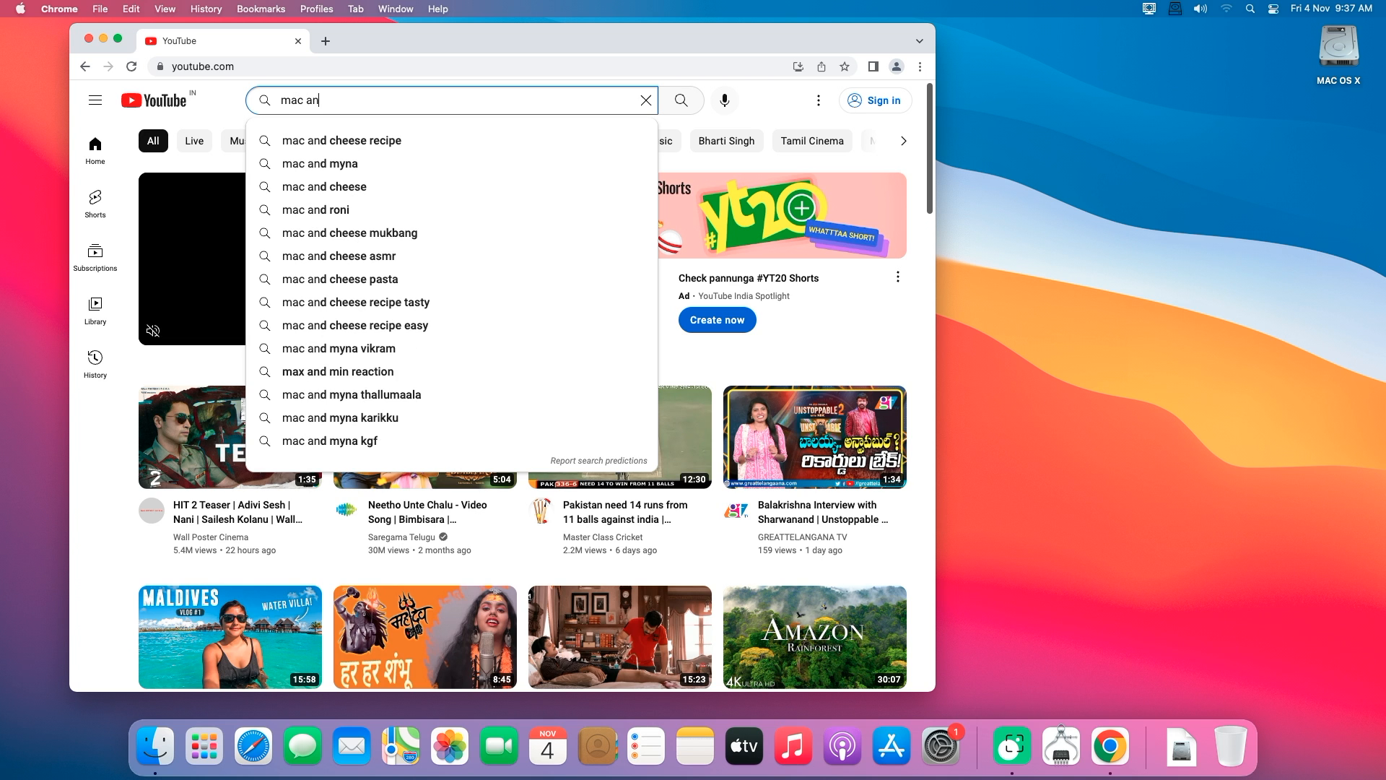
text(d pc)
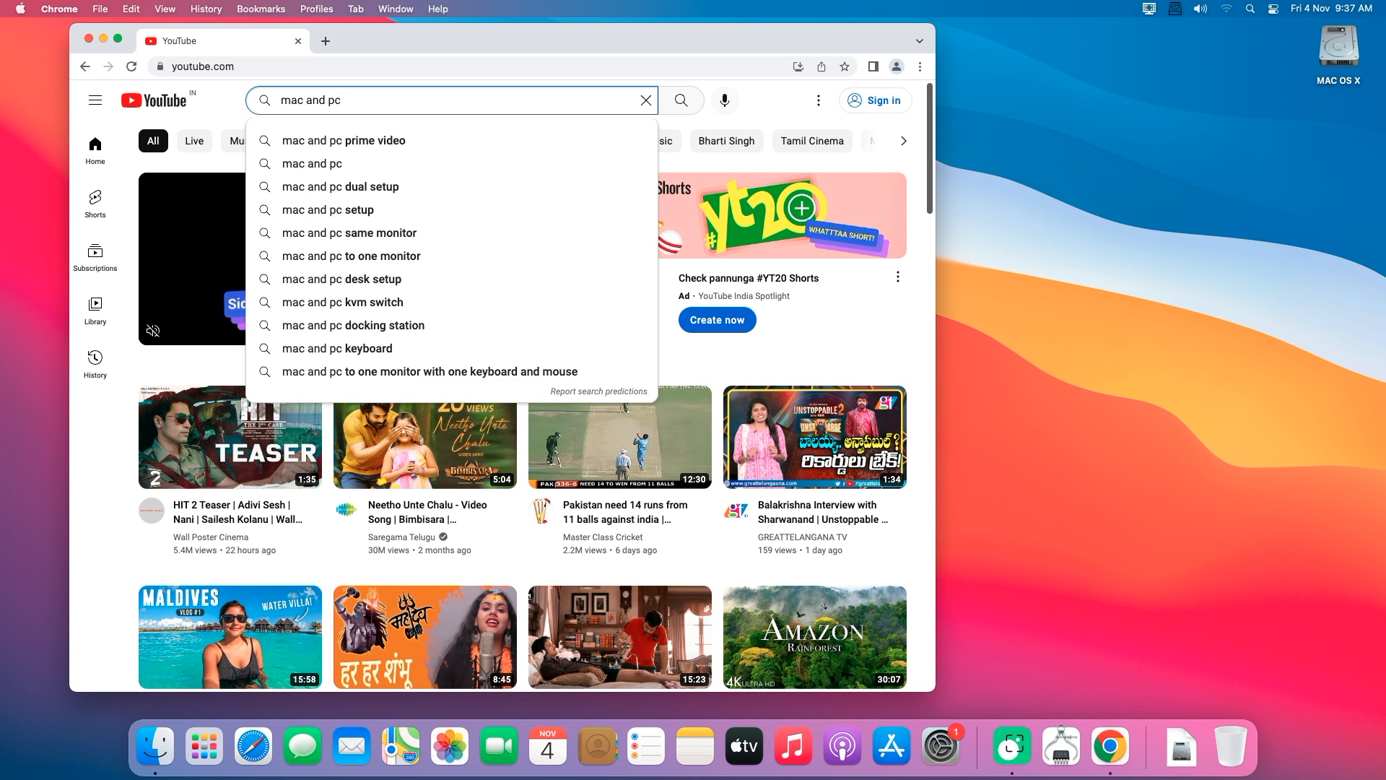
click(383, 140)
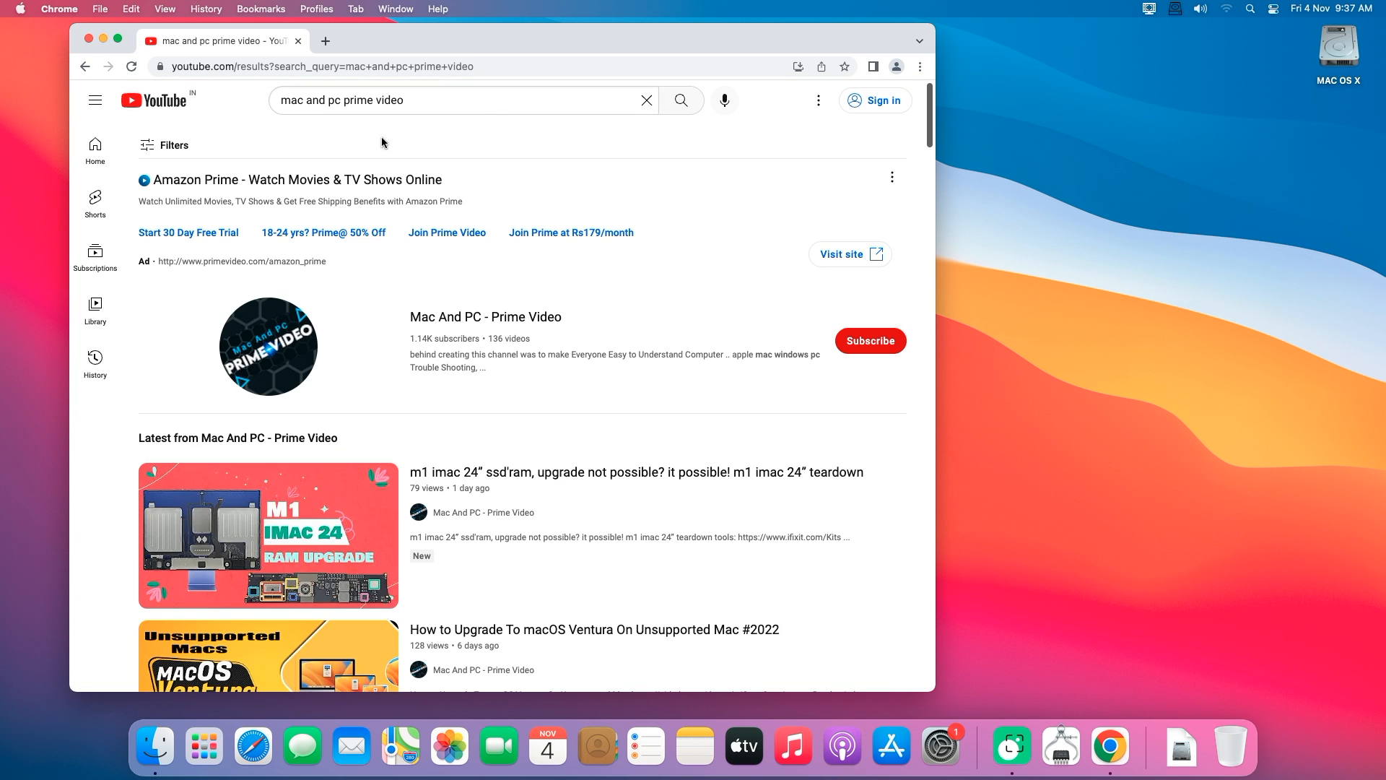
Open the Mac And PC - Prime Video channel and play its AORUS GeForce RTX 4090 MASTER 24G review video
click(453, 319)
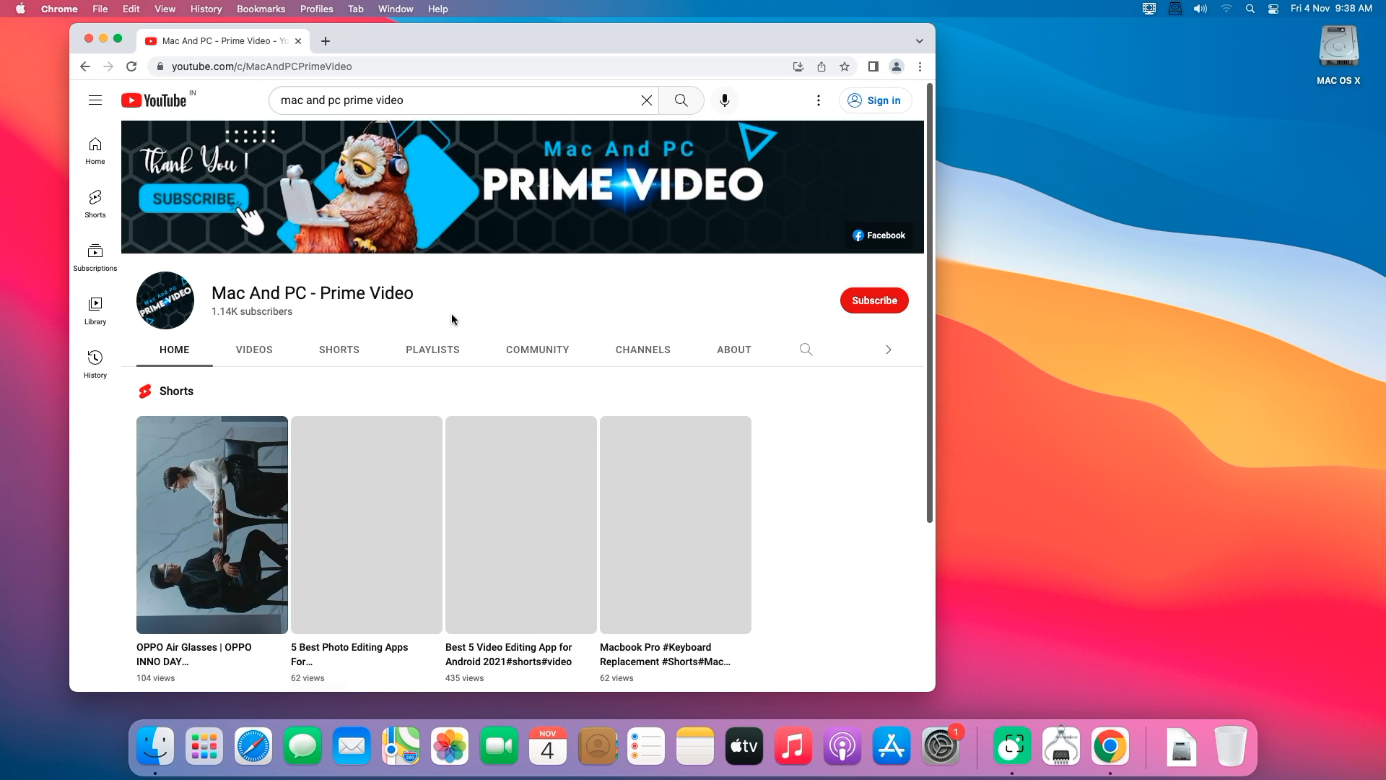
click(264, 349)
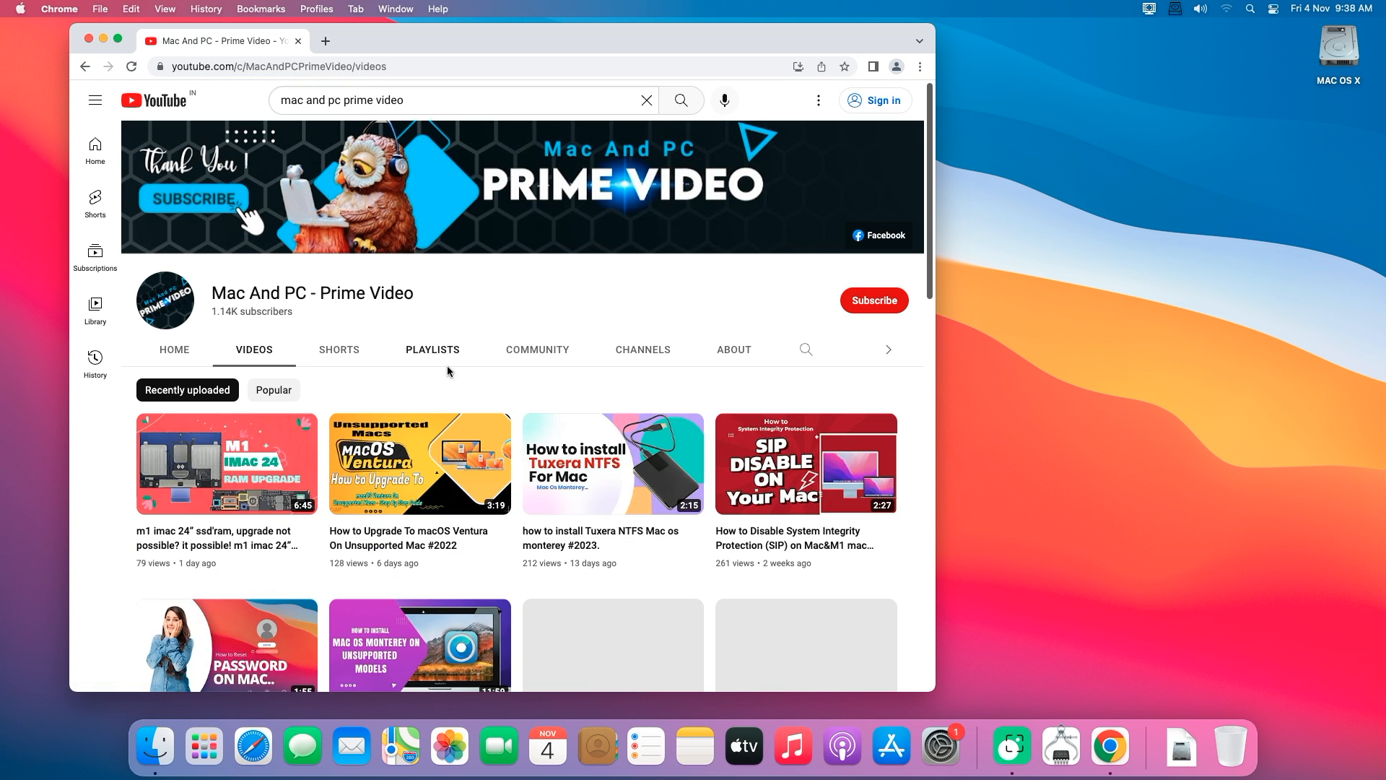
scroll(447, 365, down, 10)
scroll(448, 373, up, 2)
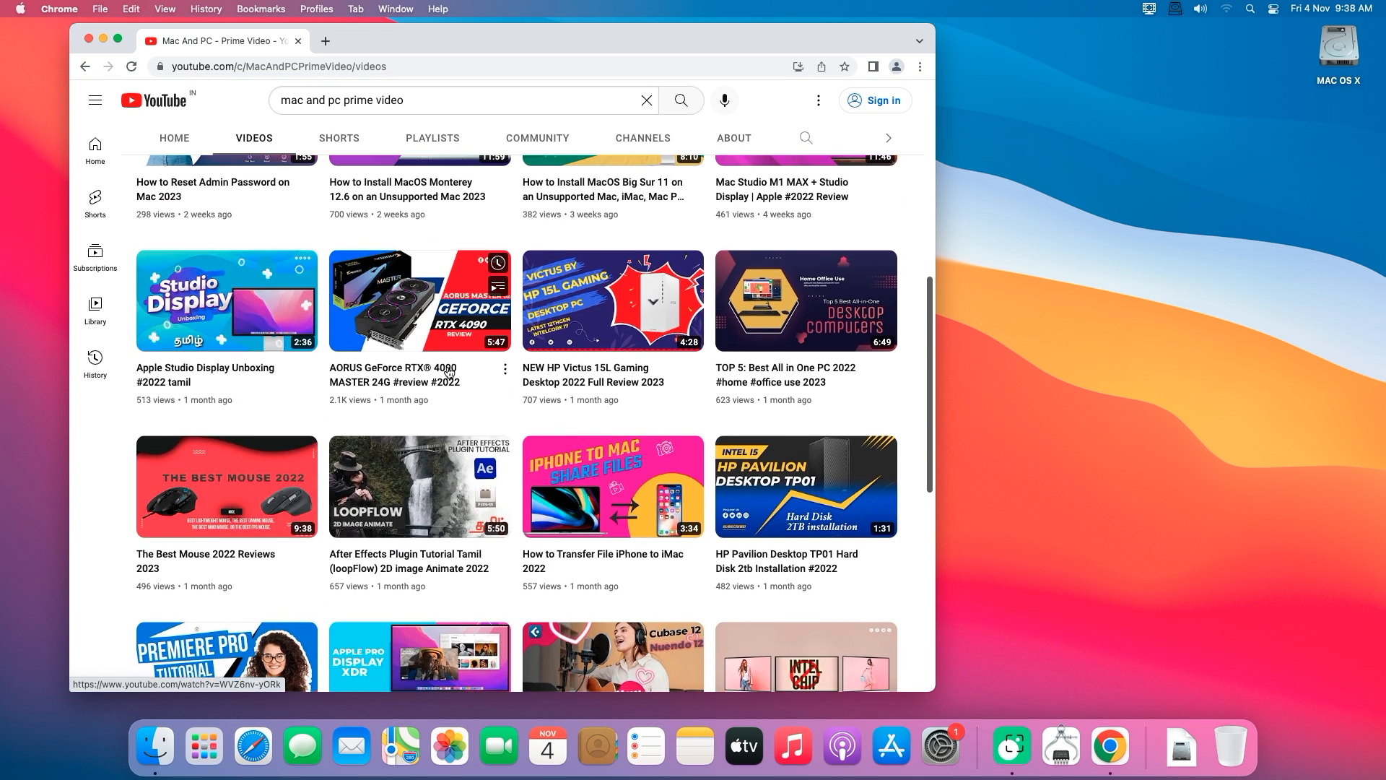
click(418, 319)
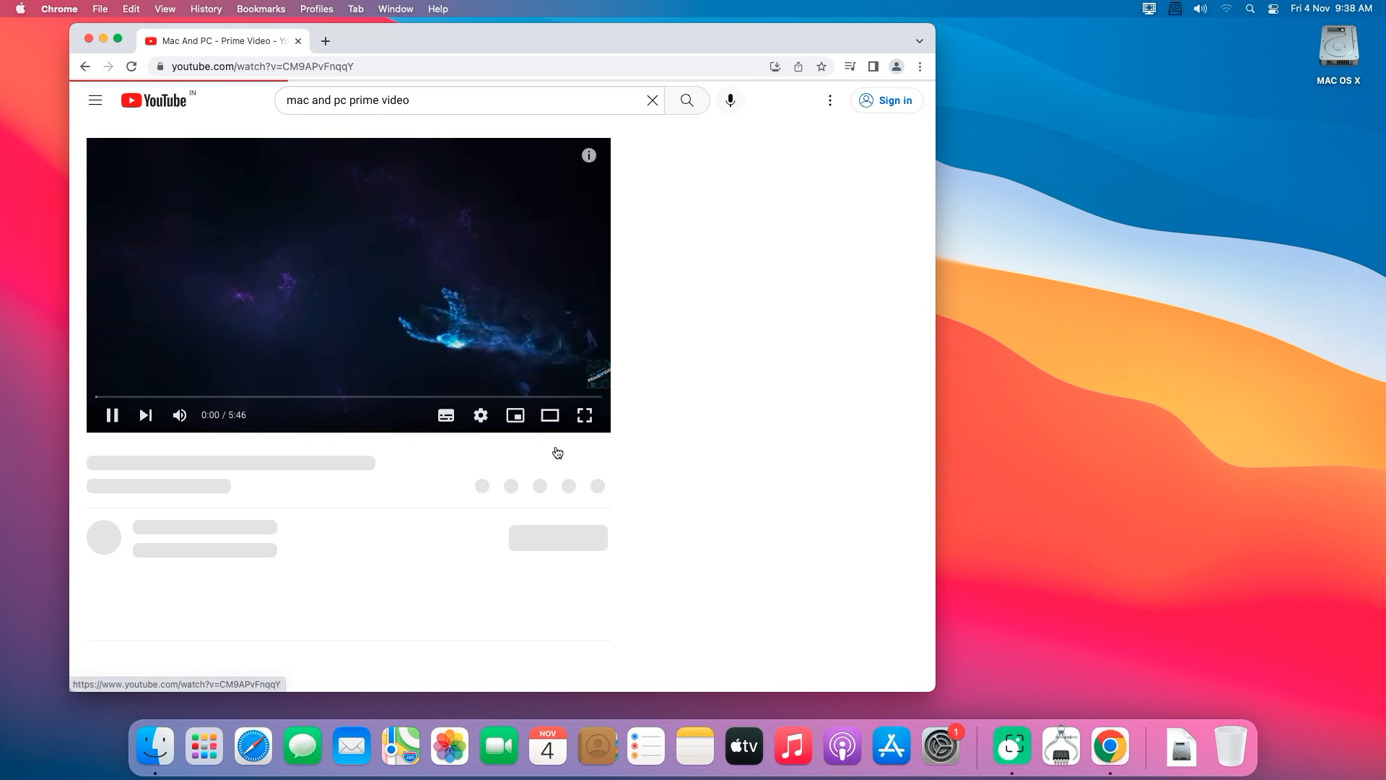
Watch the video in full screen, check its available quality options, and return to the normal player view
click(577, 411)
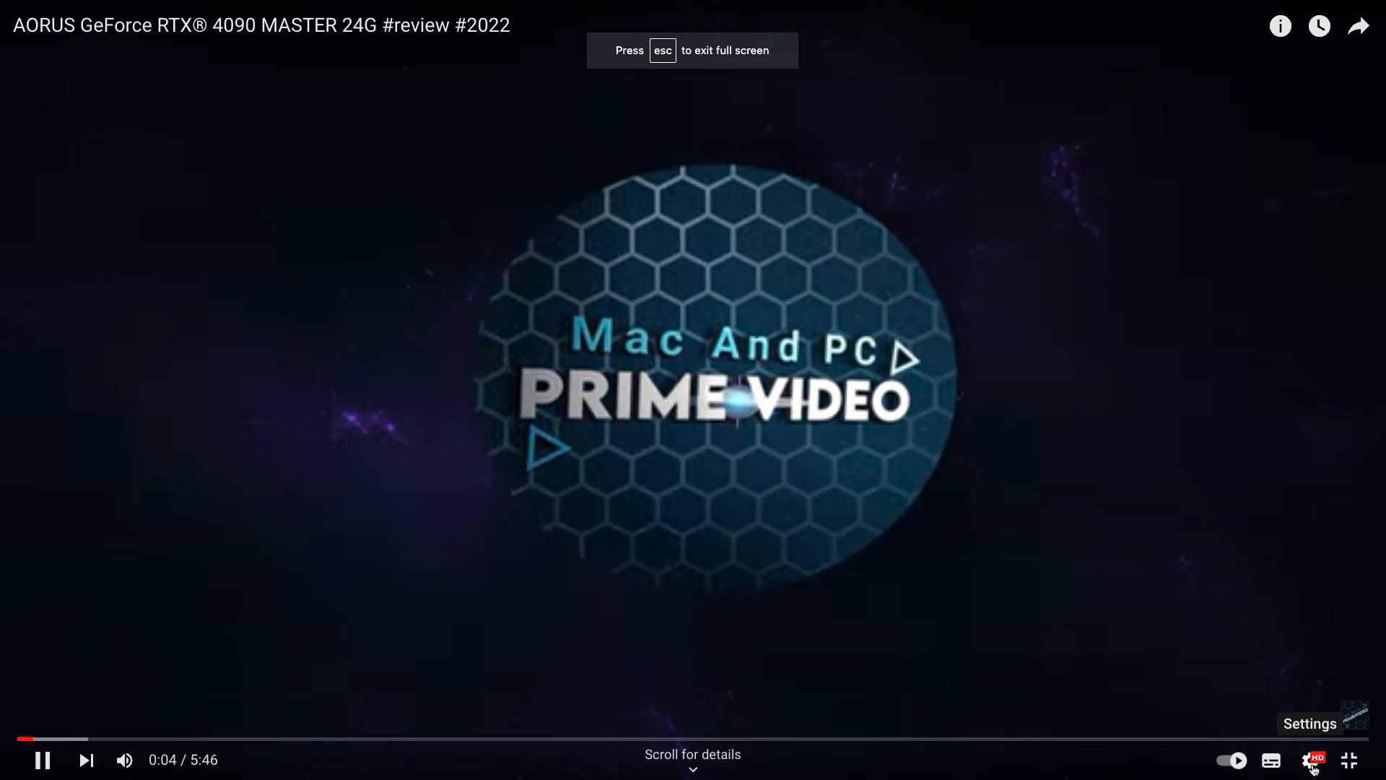
click(1308, 758)
click(1316, 709)
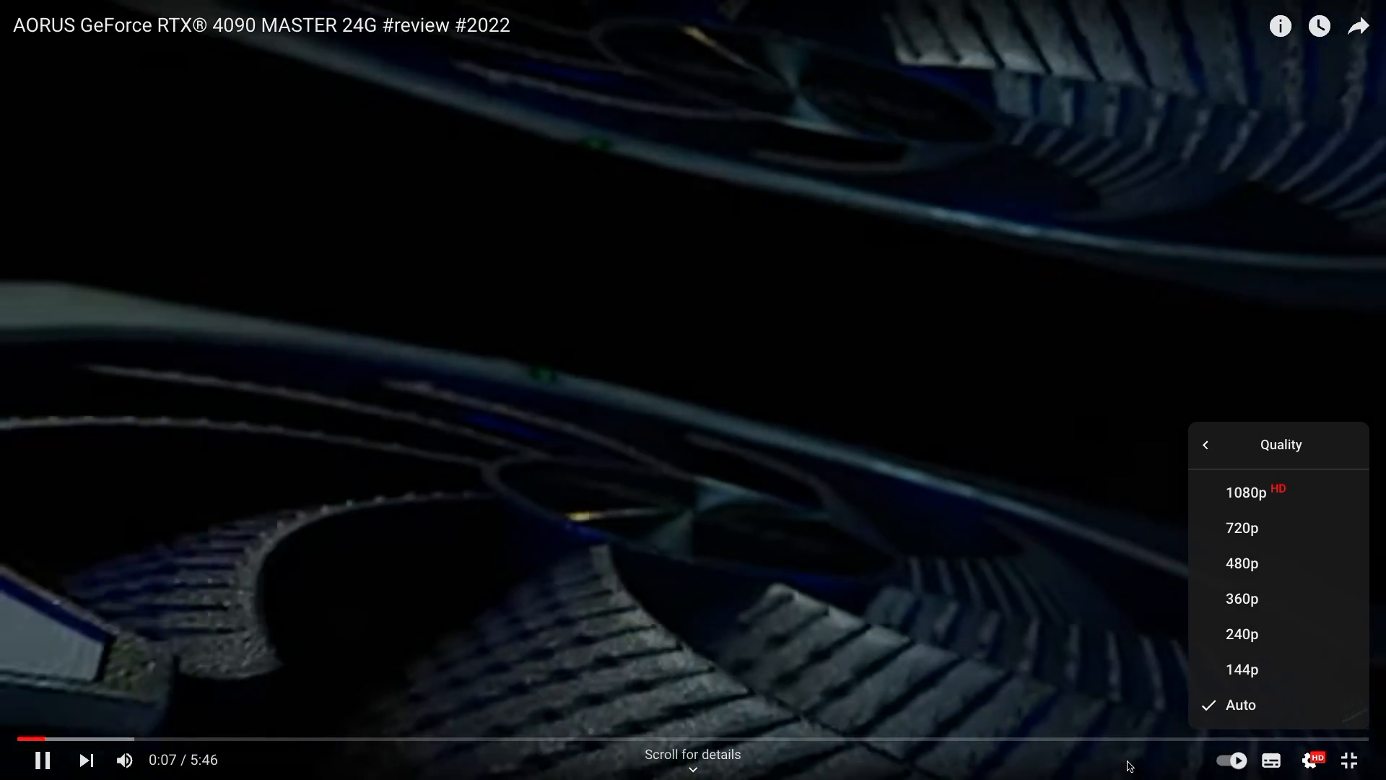
click(1129, 764)
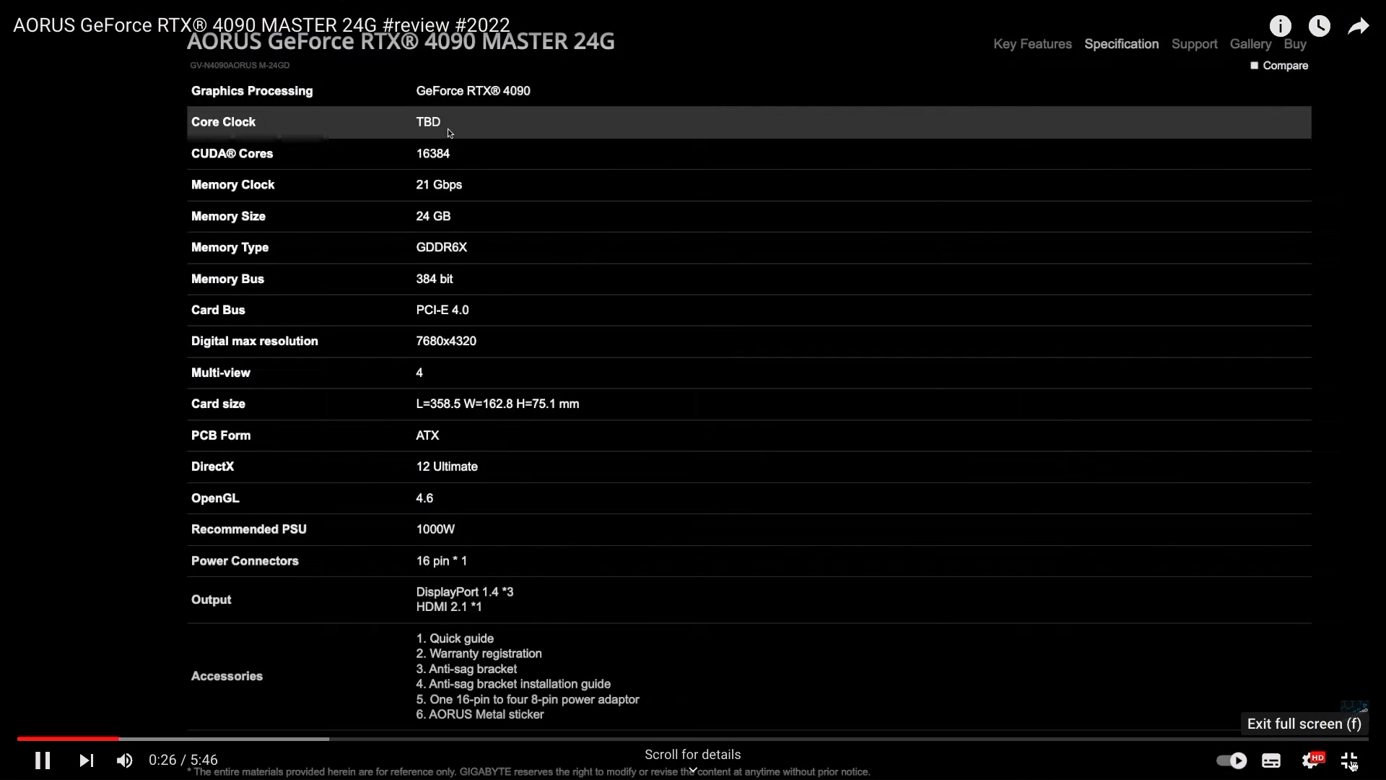
click(1351, 761)
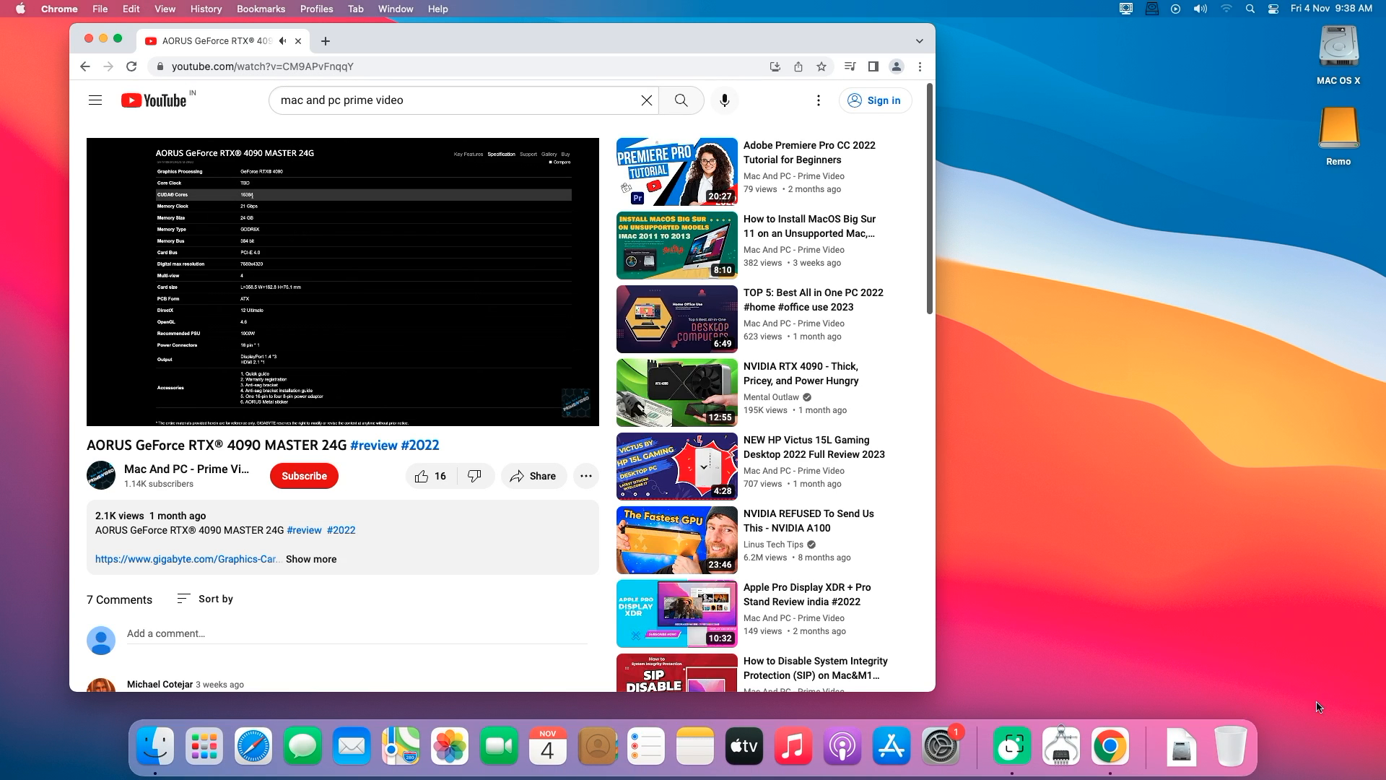